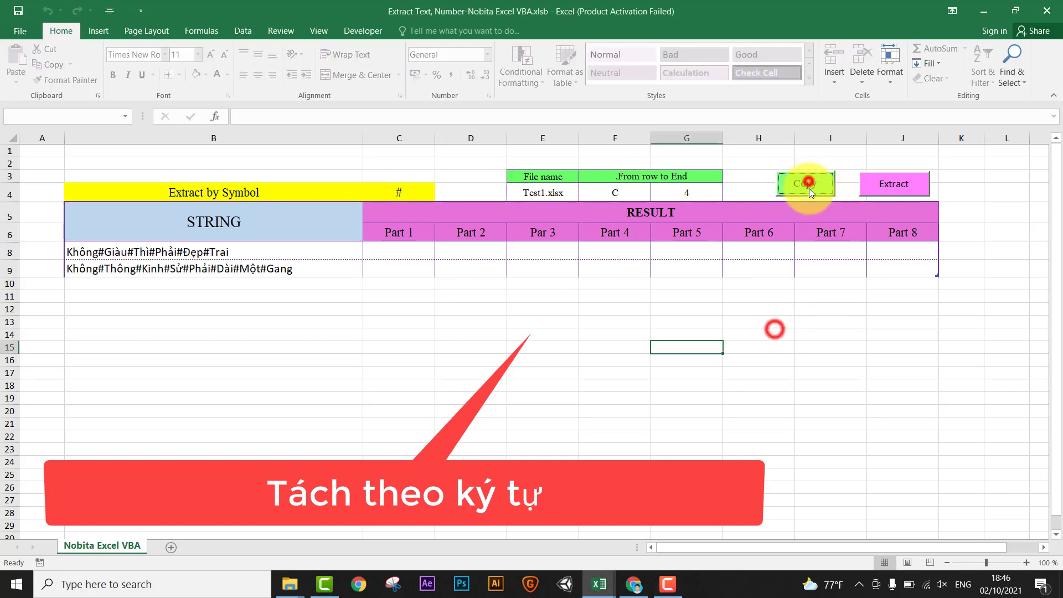
Extract the hash-separated strings, then switch the source column to D and load its XZ strings
left_click(893, 184)
left_click(719, 308)
left_click(614, 192)
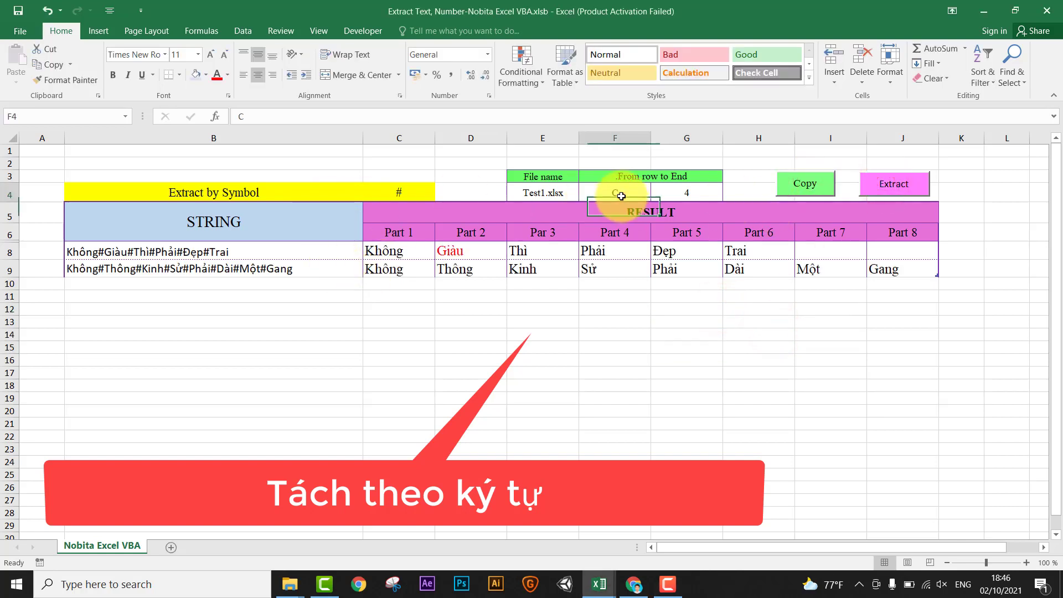
type("d")
left_click(636, 277)
left_click(804, 183)
left_click(258, 257)
Set the separator to XZ and split the XZ strings into the Part columns
left_click(418, 194)
type("XZ")
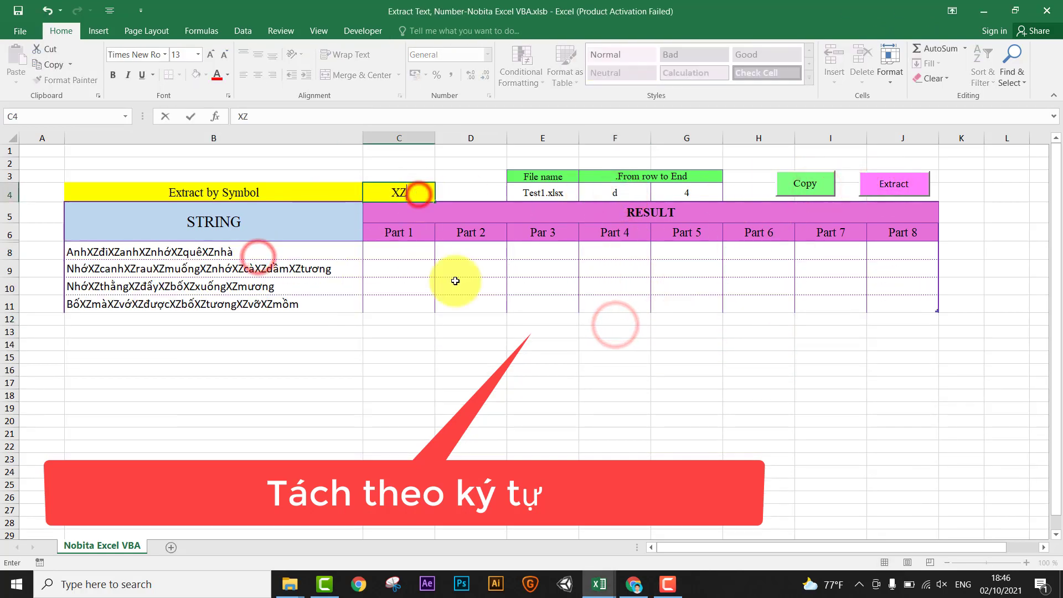
left_click(893, 184)
left_click(620, 190)
Load the email strings from column F and extract the addresses in Extract email mode
left_click(699, 268)
left_click(804, 183)
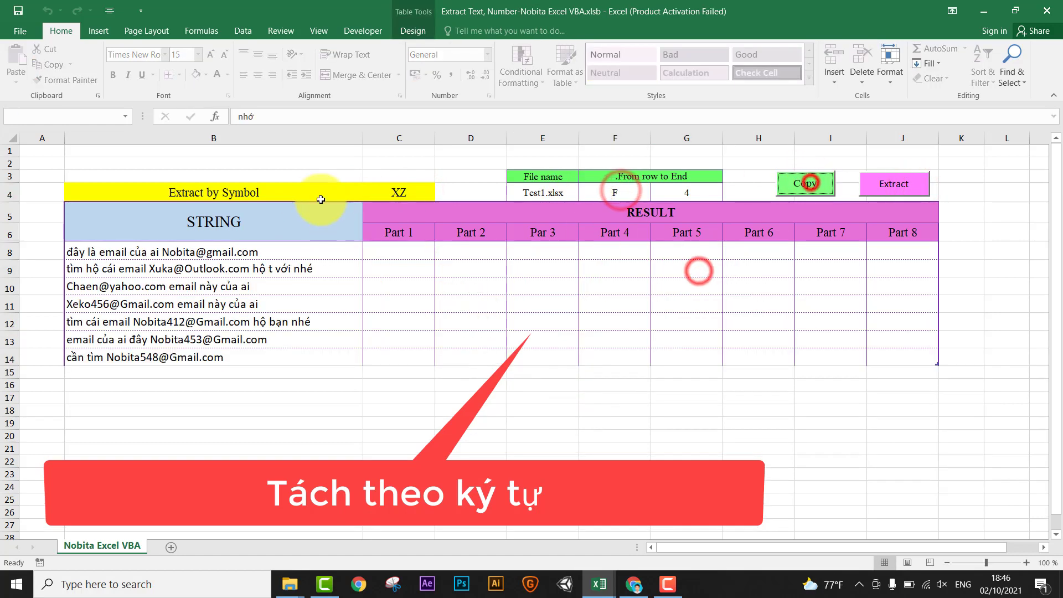
left_click(364, 192)
left_click(241, 223)
left_click(879, 187)
left_click(596, 343)
Switch to Extract Number-Text mode with source column B and copy in its strings
left_click(359, 192)
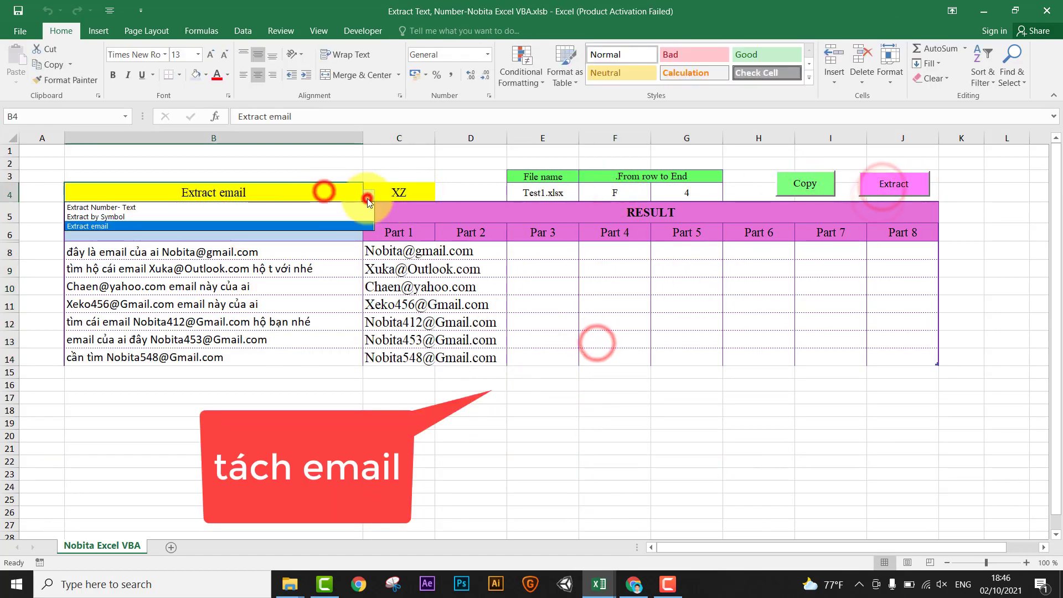
left_click(110, 215)
left_click(603, 191)
type("B")
left_click(736, 381)
left_click(825, 188)
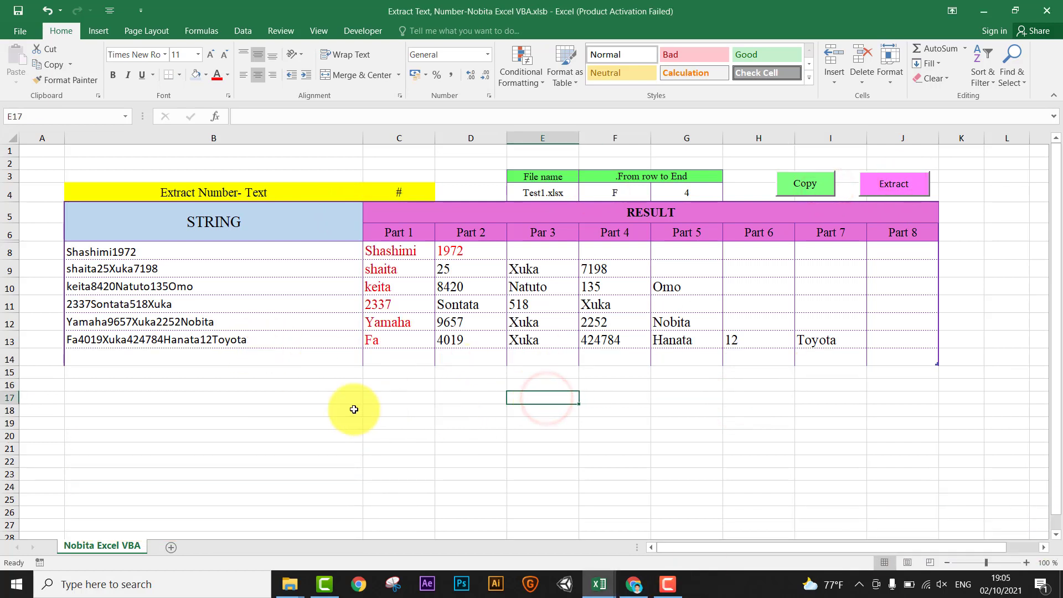
Step the B4 mode through Extract Number- Text and Extract by Symbol, ending on Extract email
left_click_drag(143, 399, 899, 397)
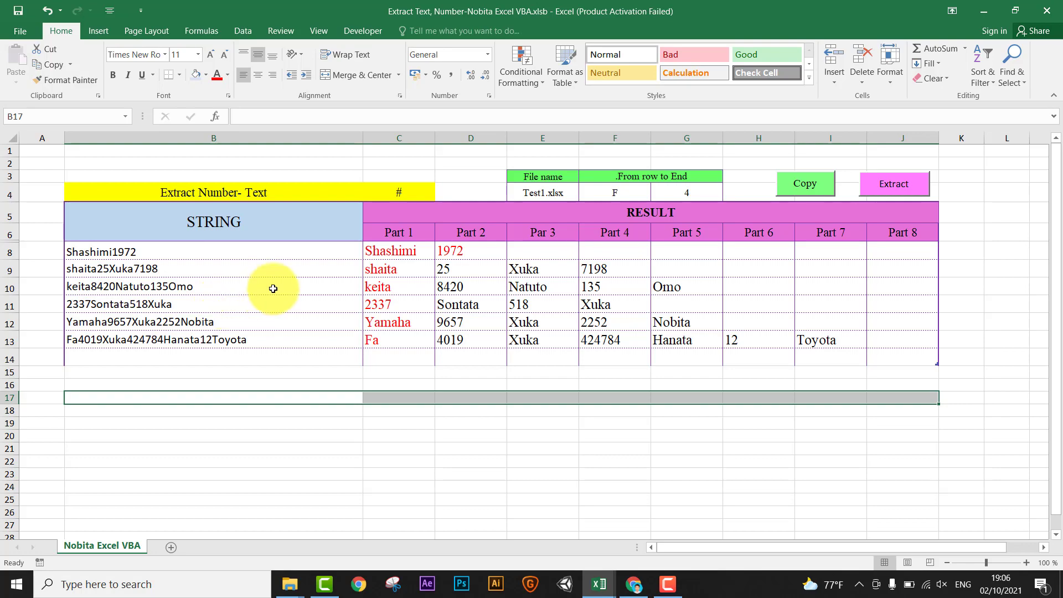
left_click(274, 194)
left_click(368, 194)
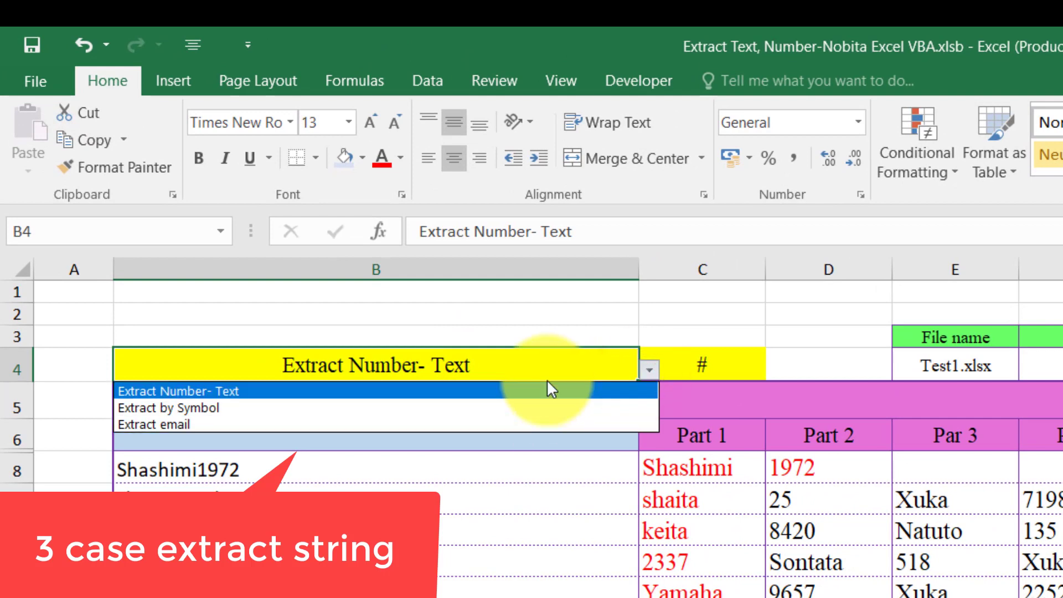
left_click(189, 389)
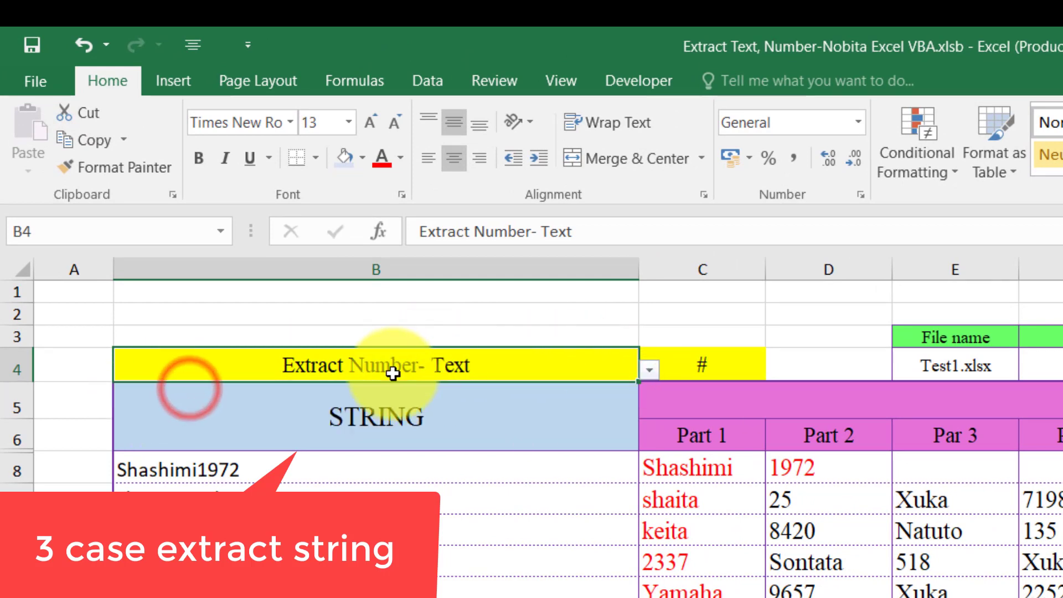
left_click(650, 369)
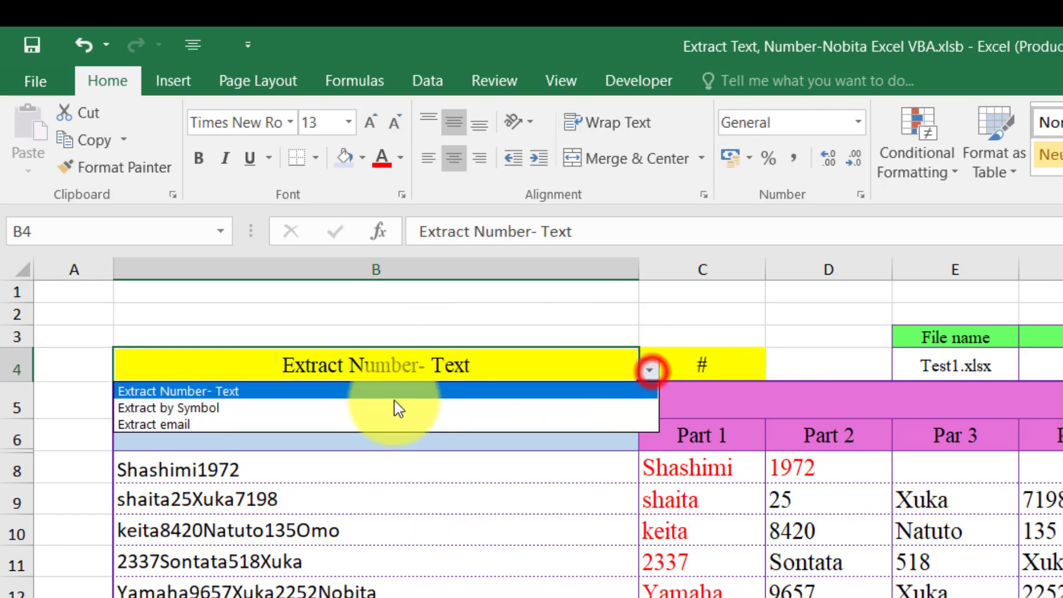
left_click(351, 406)
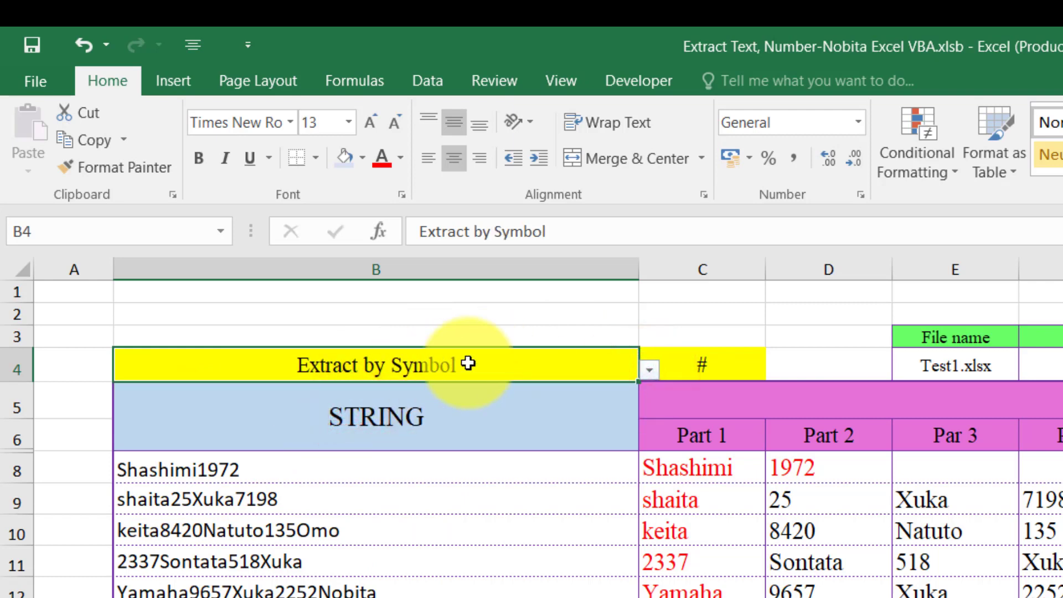
left_click(650, 371)
left_click(392, 422)
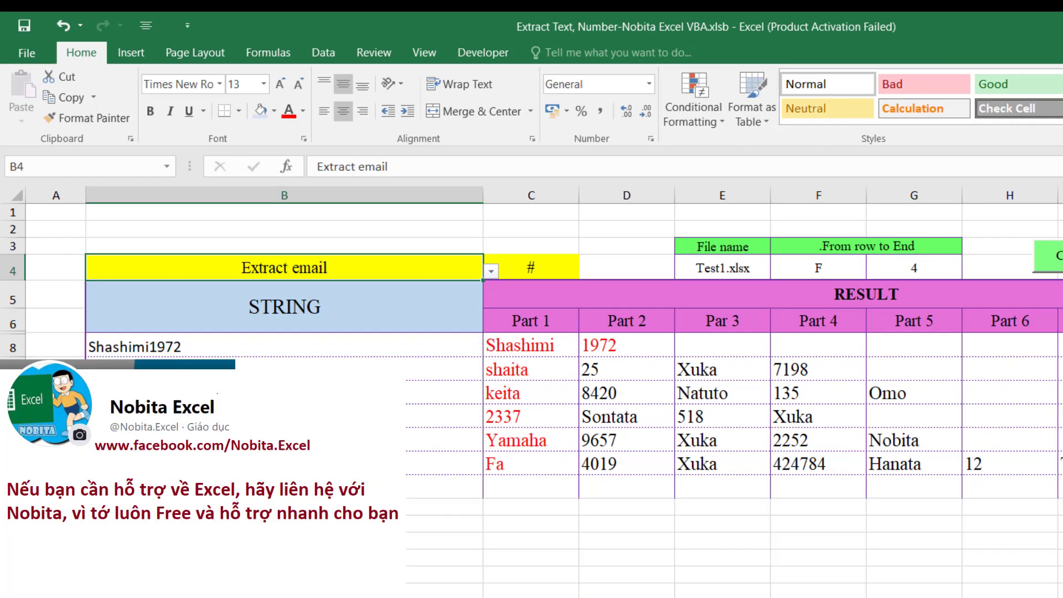
left_click(439, 468)
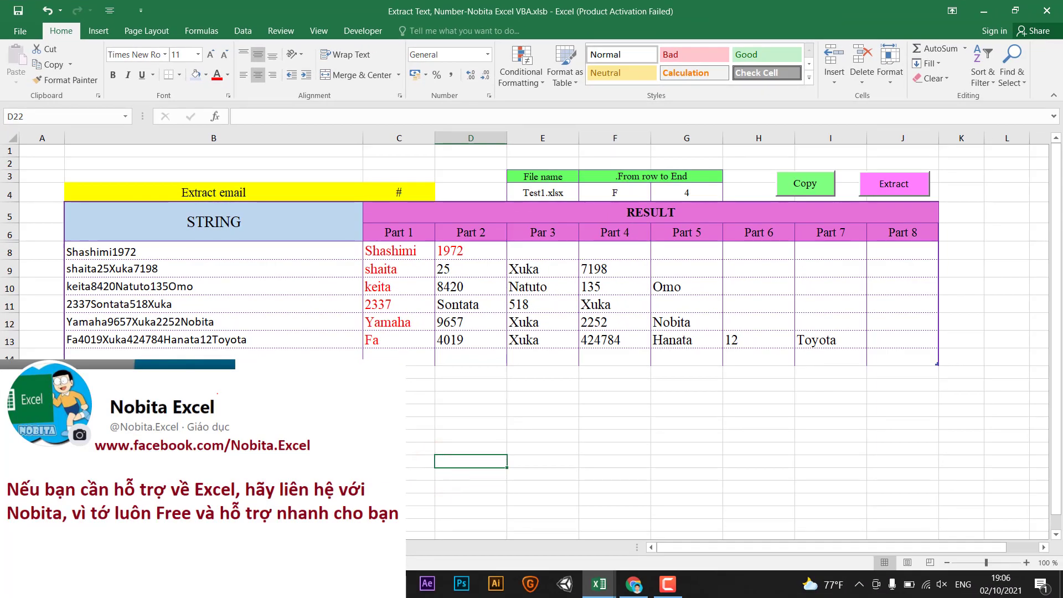
left_click(135, 446)
left_click(429, 414)
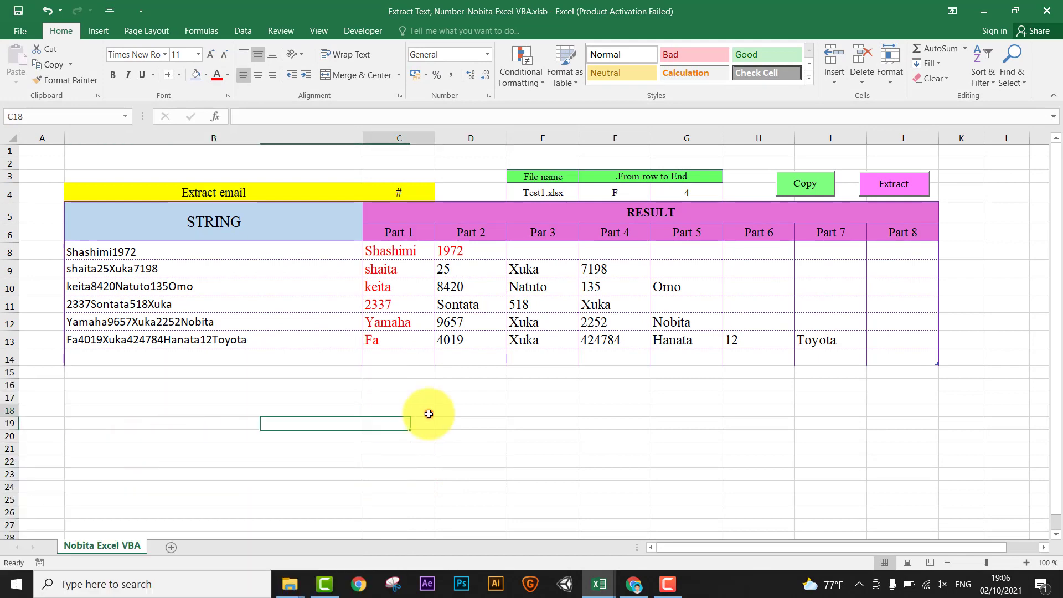
left_click(599, 584)
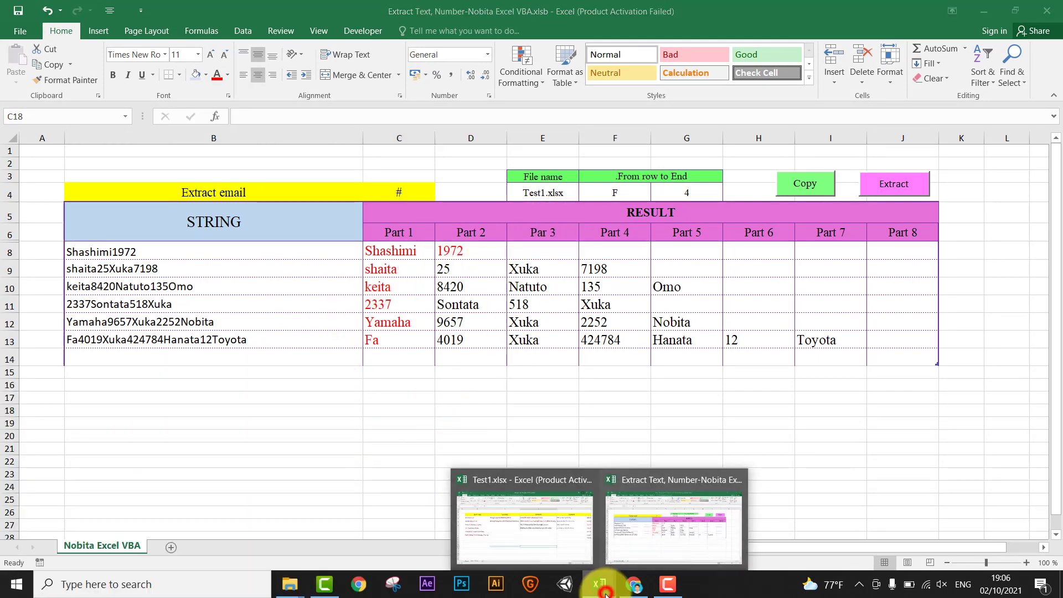
left_click(547, 544)
left_click(434, 396)
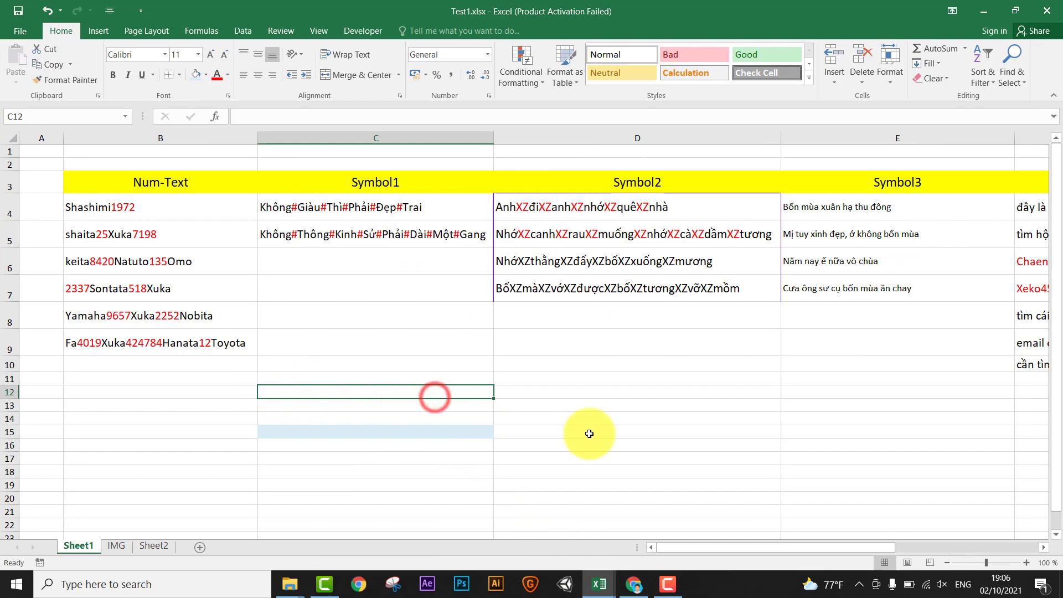
mouse_move(736, 549)
left_mouse_down()
mouse_move(895, 549)
mouse_move(629, 551)
left_mouse_up()
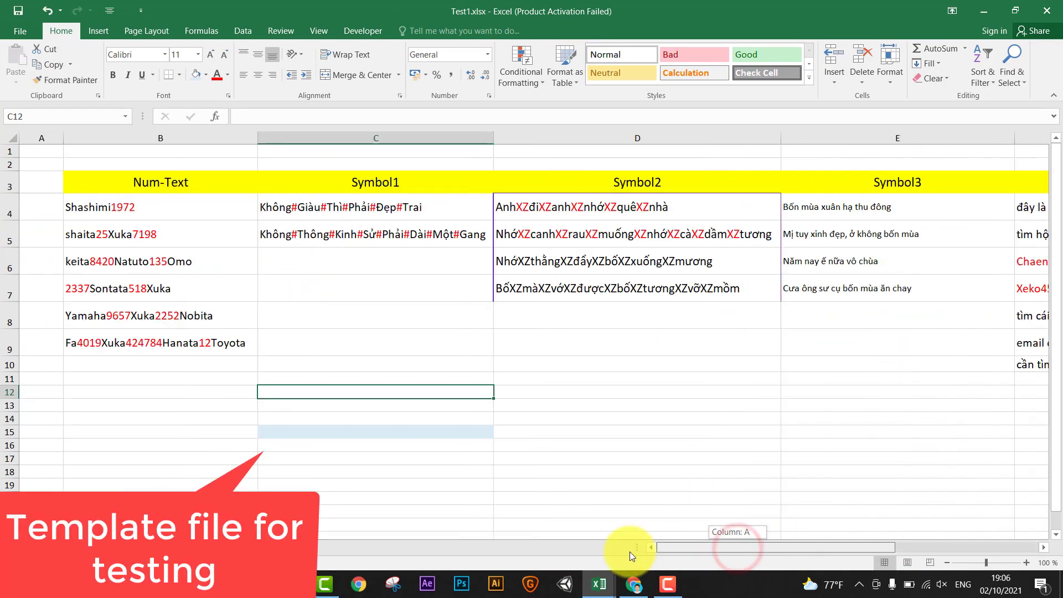
left_click(243, 368)
left_click(134, 186)
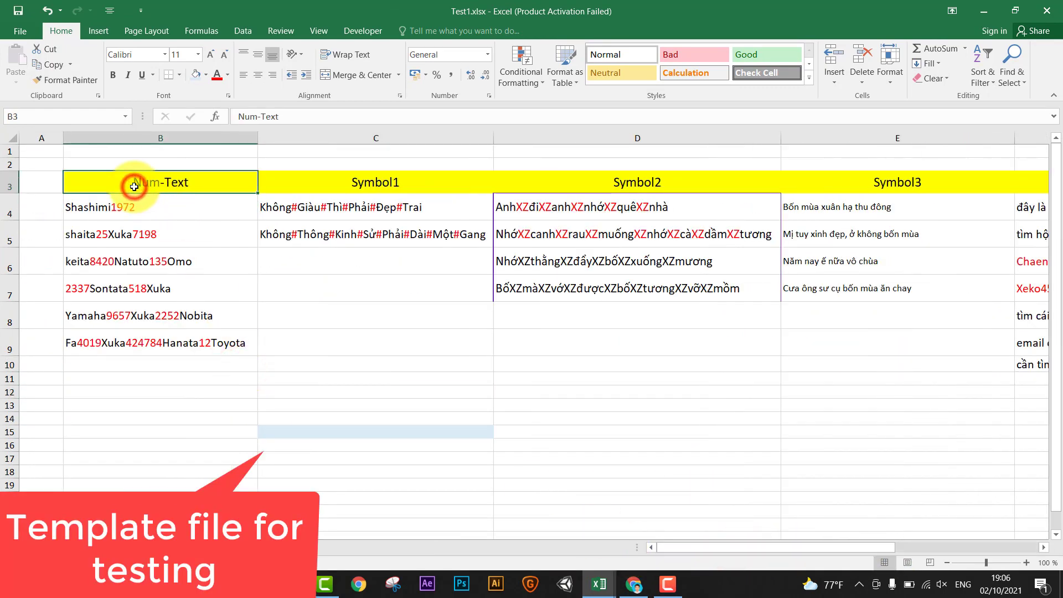
left_click_drag(142, 206, 142, 340)
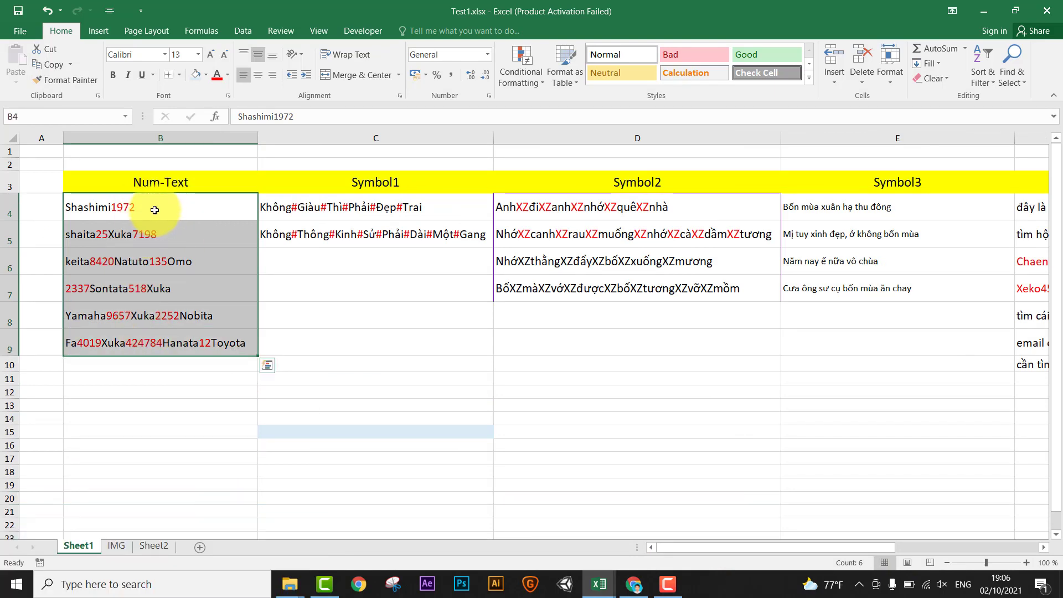
left_click(215, 406)
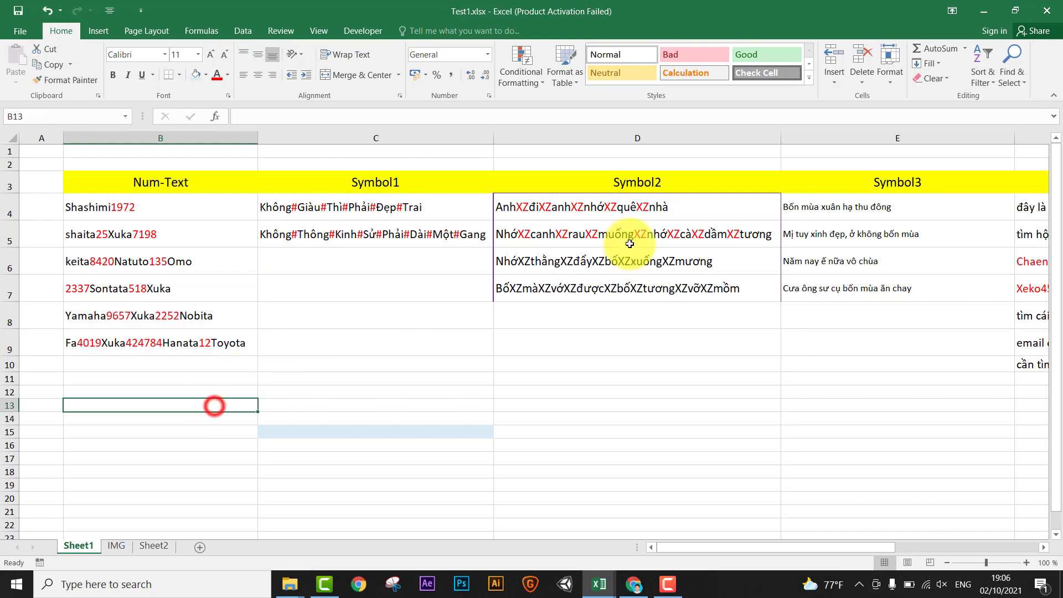
left_click(982, 12)
left_click(628, 452)
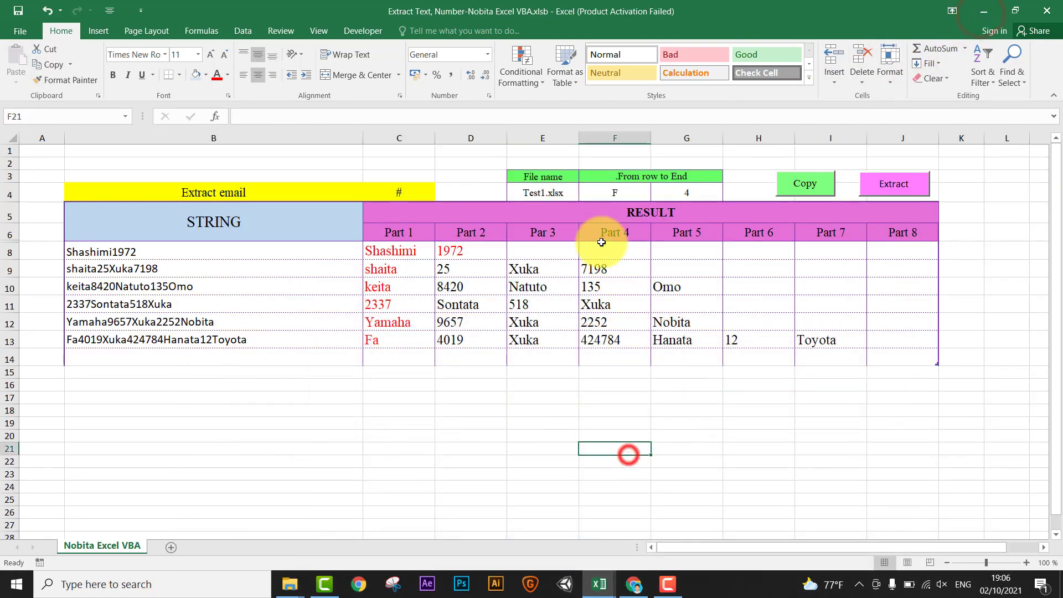
Set the source column to B and copy its strings from Test1.xlsx
left_click(614, 193)
type("B")
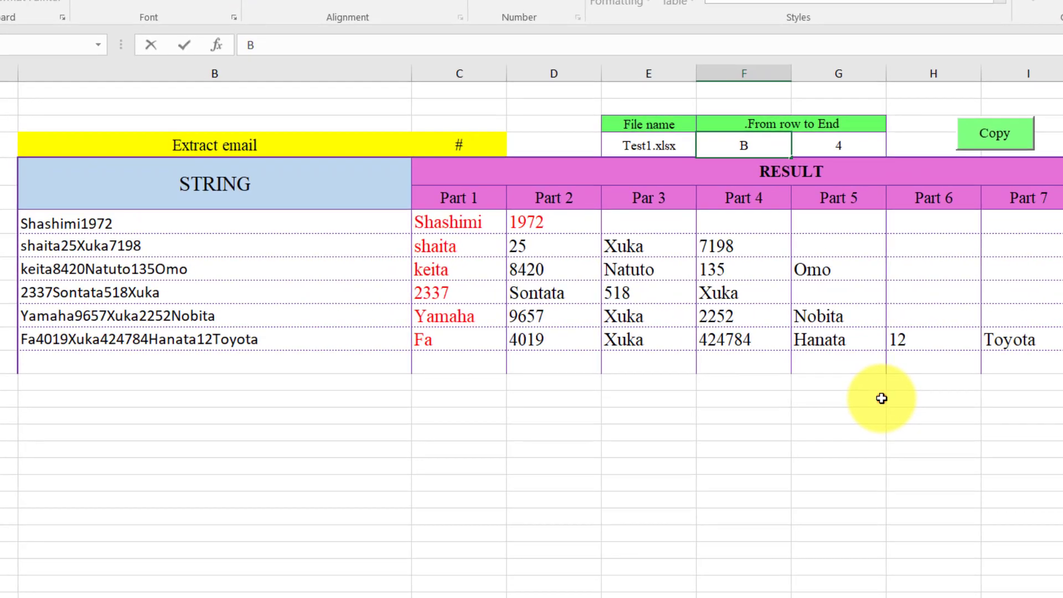
left_click(717, 383)
left_click(807, 189)
left_click(719, 424)
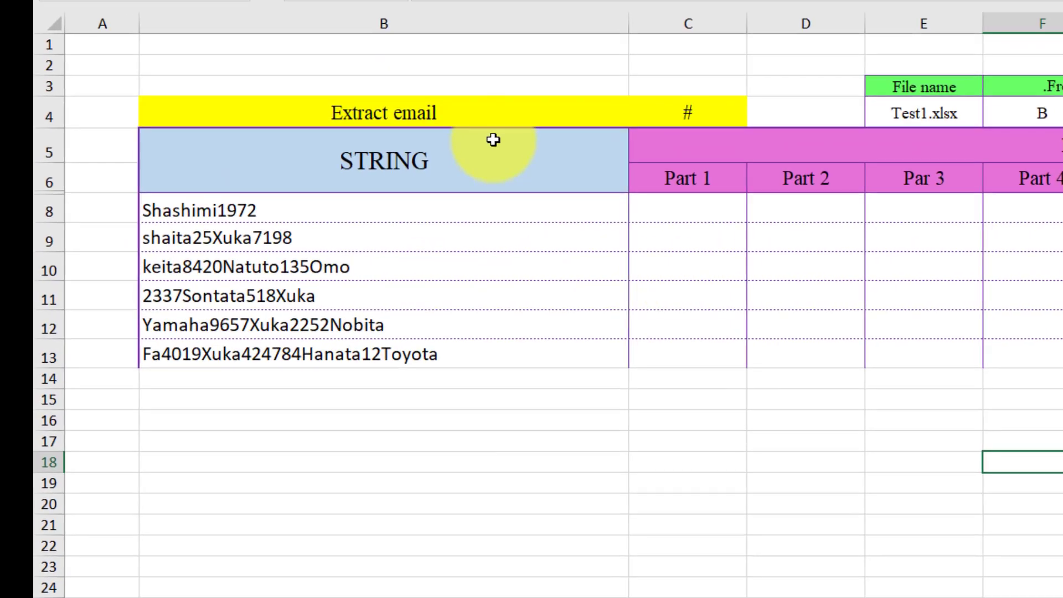
Choose Extract Number- Text mode and split the strings into Parts 1–7
left_click(307, 139)
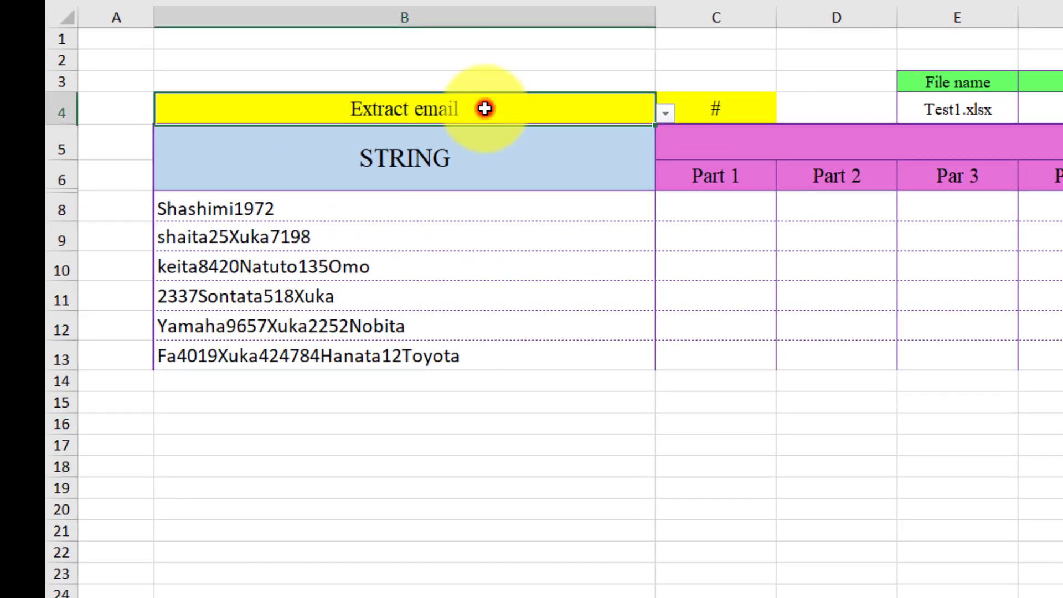
left_click(667, 116)
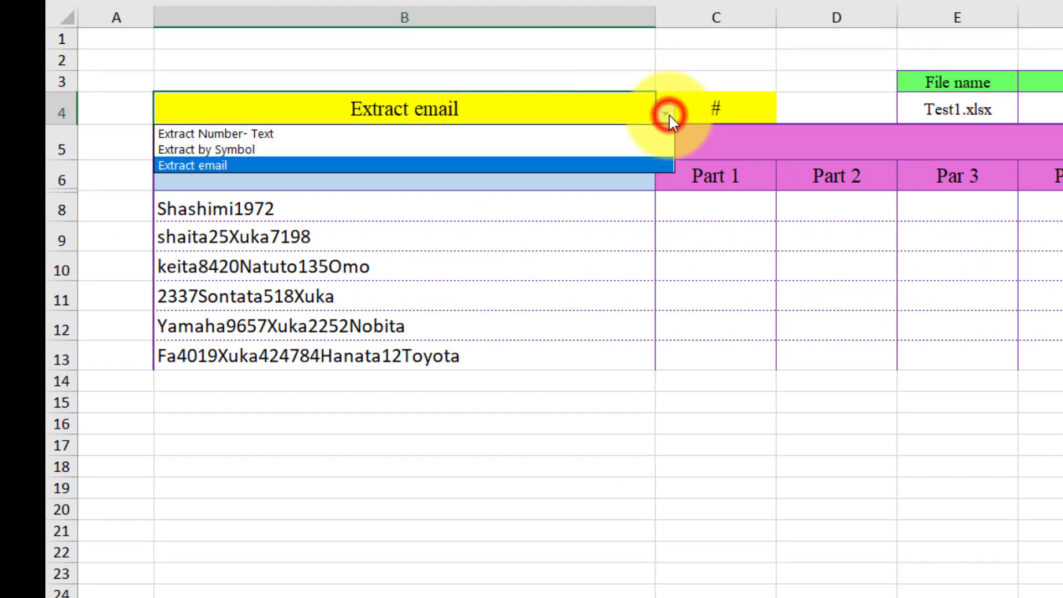
left_click(596, 135)
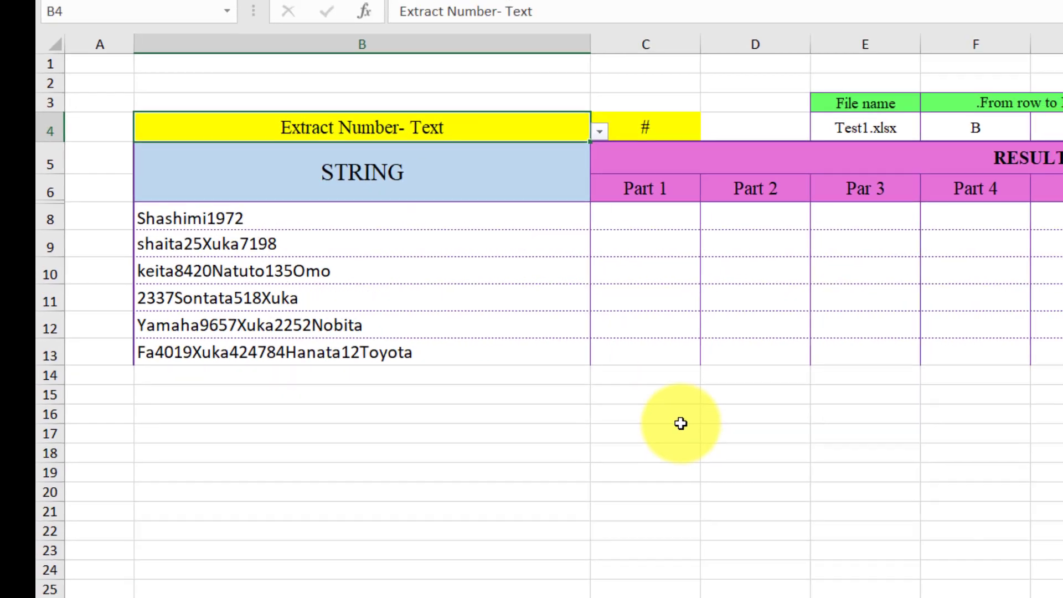
left_click(429, 382)
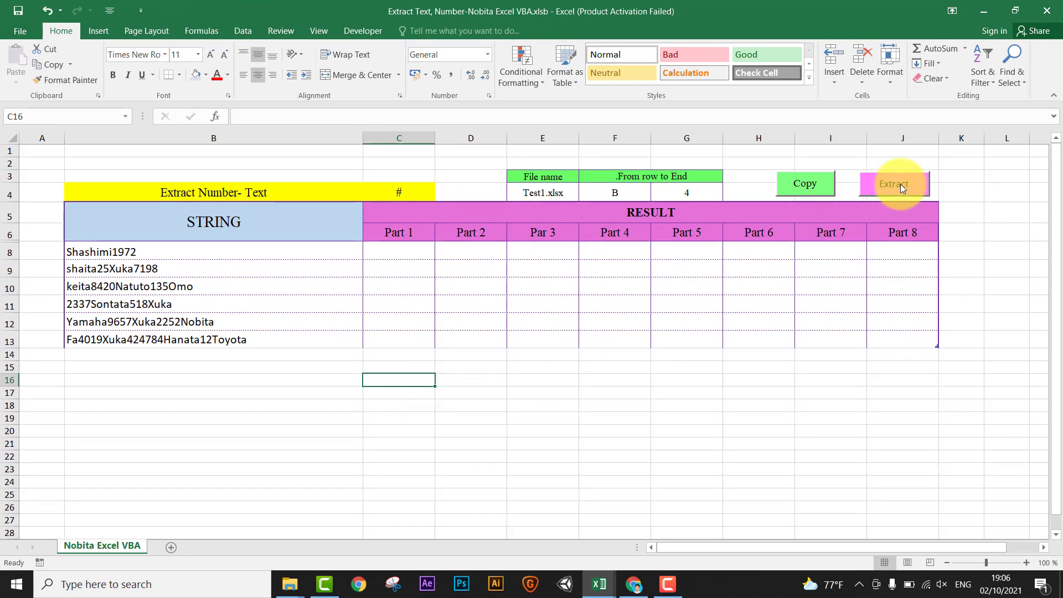
left_click(900, 186)
left_click(665, 383)
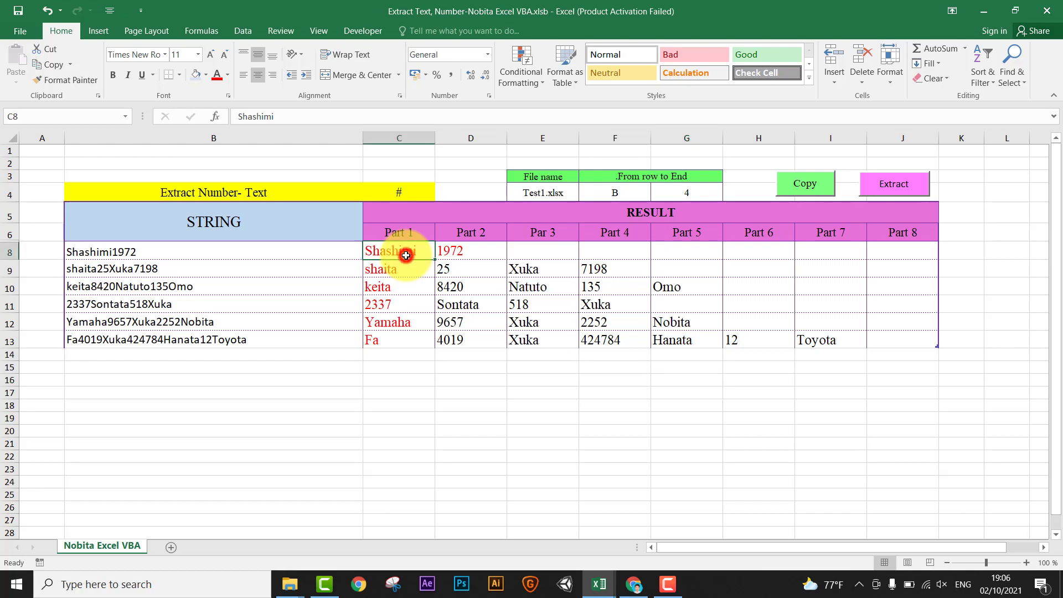
left_click_drag(445, 286, 849, 349)
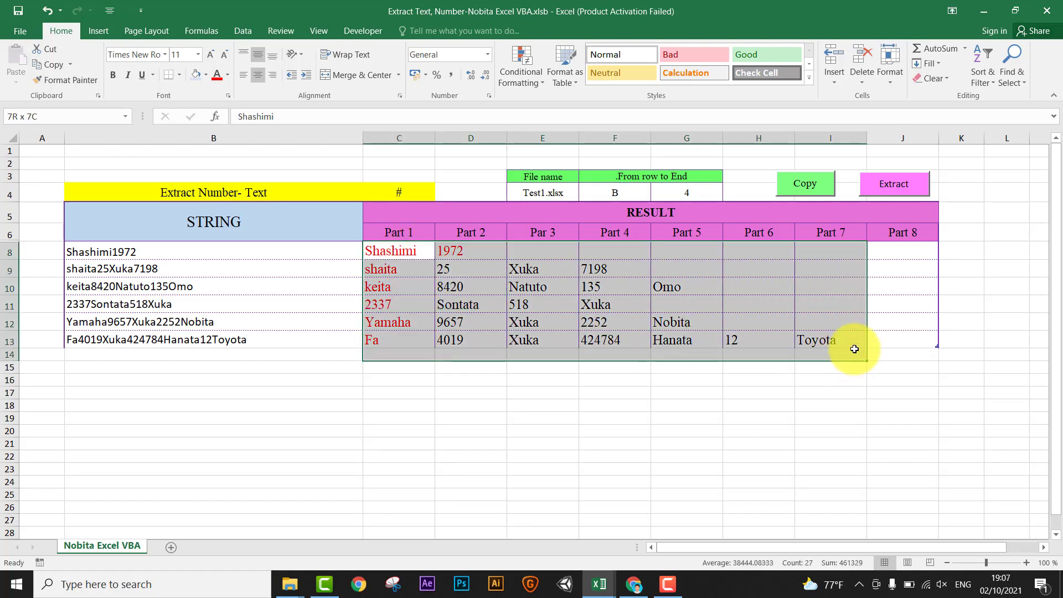
left_click(784, 422)
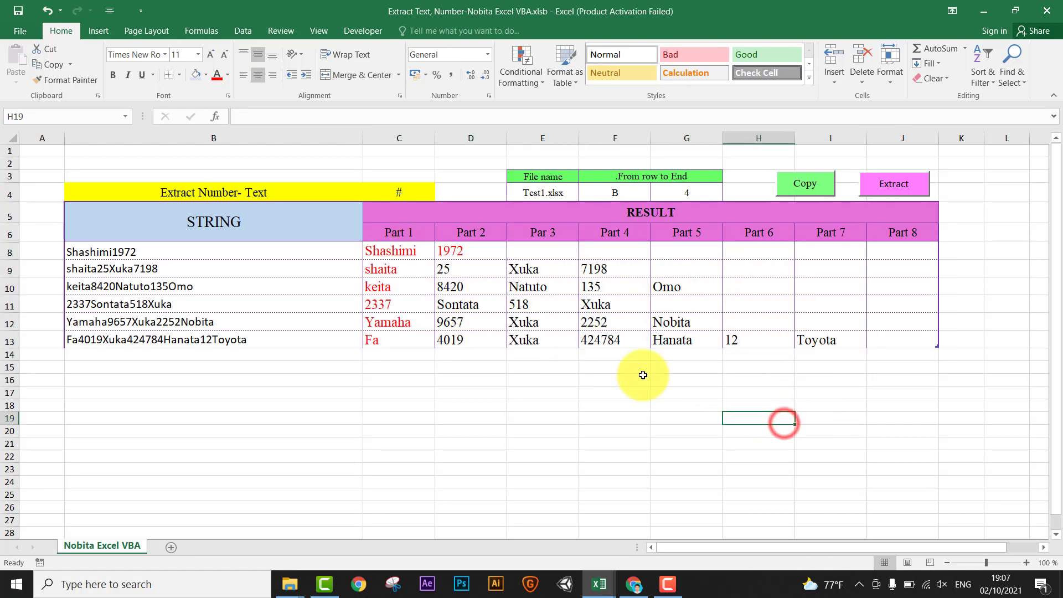
left_click_drag(469, 251, 474, 341)
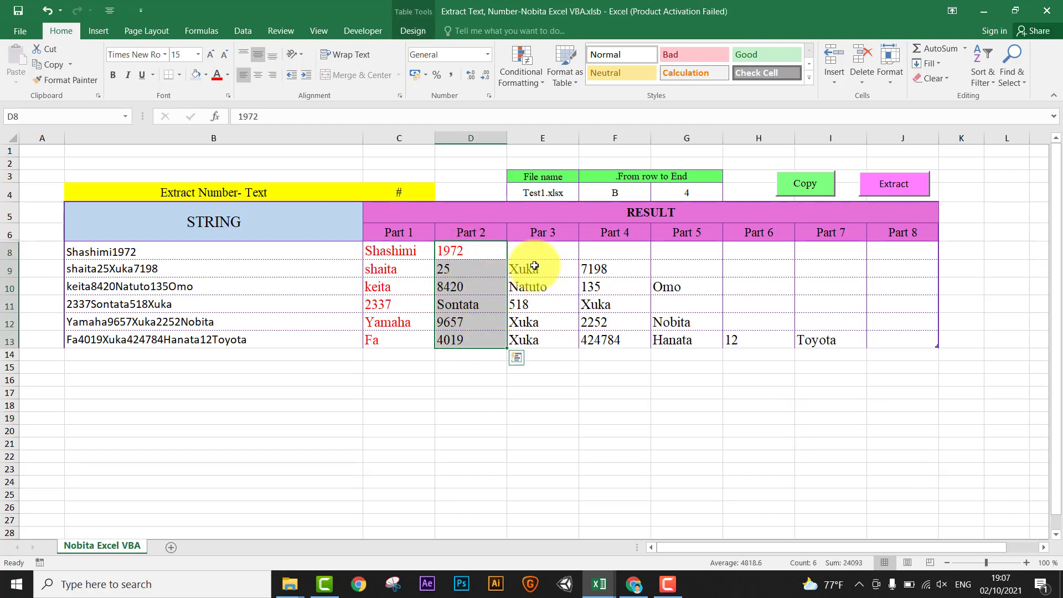
left_click(835, 380)
left_click(146, 339)
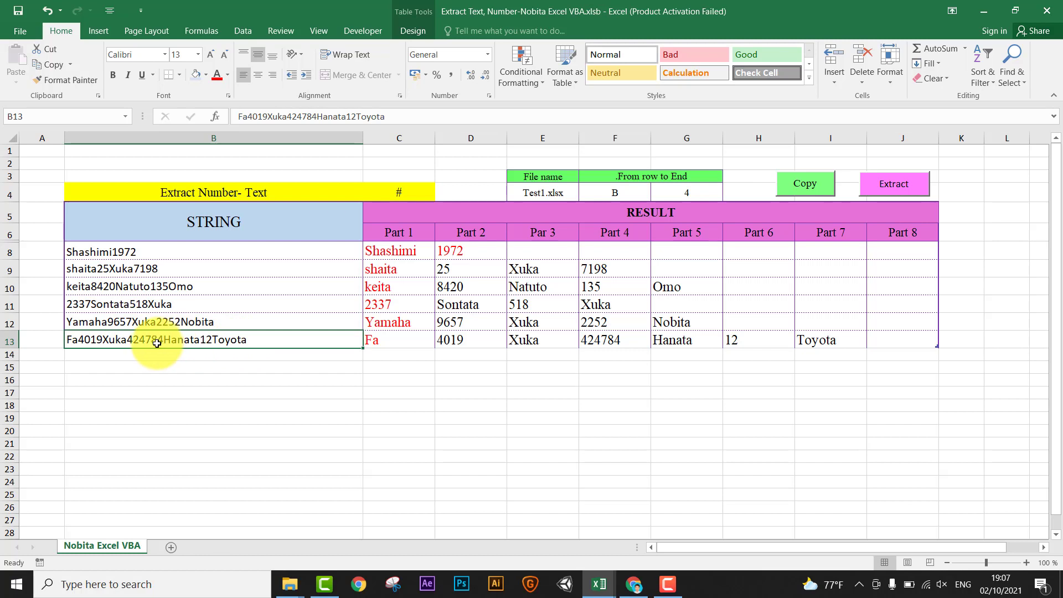
left_click(327, 399)
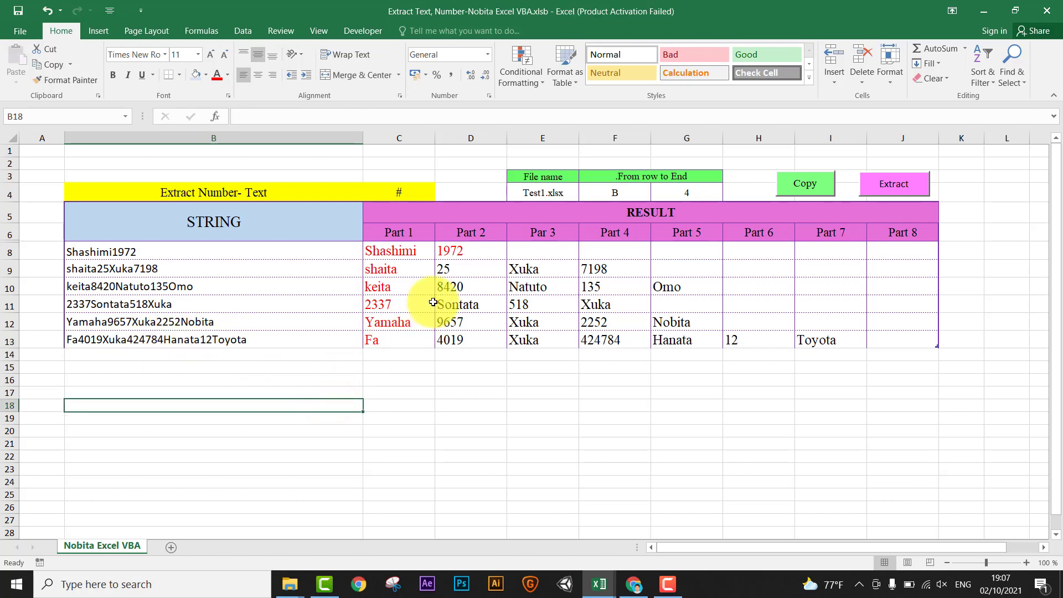
left_click(613, 377)
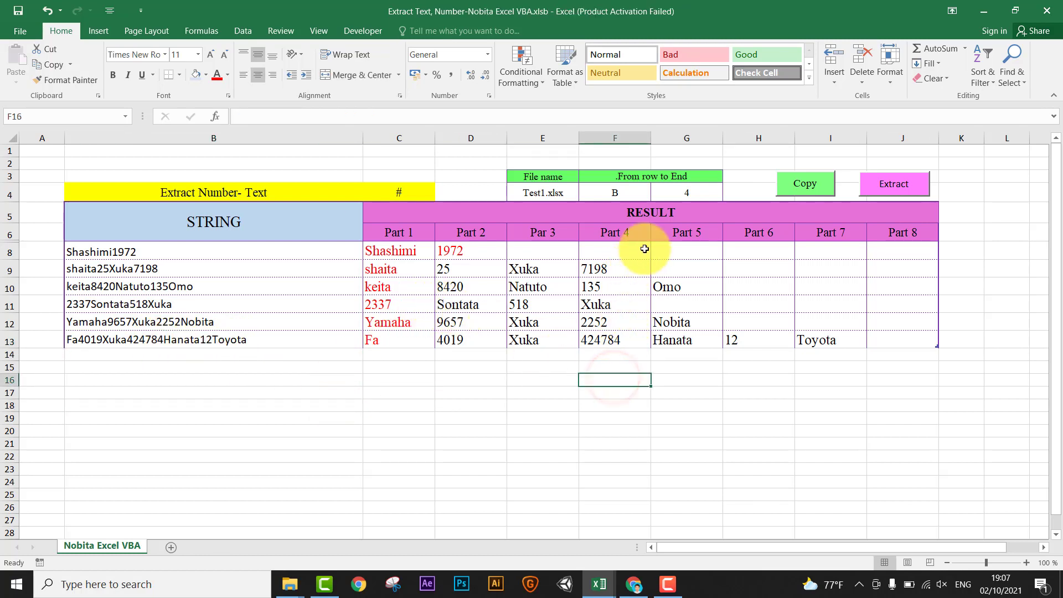
Set the source column to C and load its two #-separated strings
type("C")
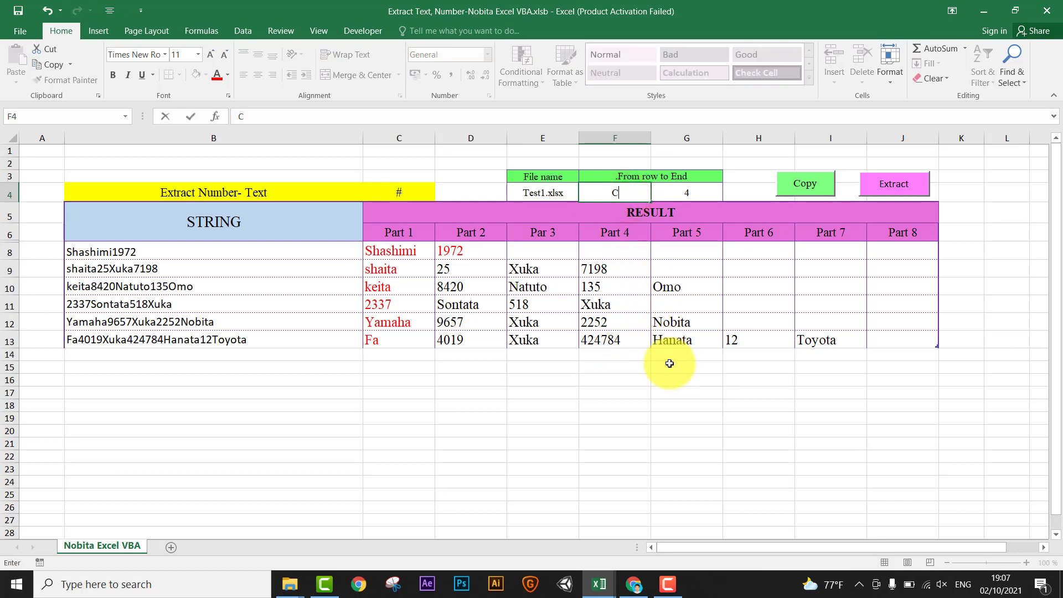
left_click(688, 418)
left_click(800, 177)
left_click(512, 382)
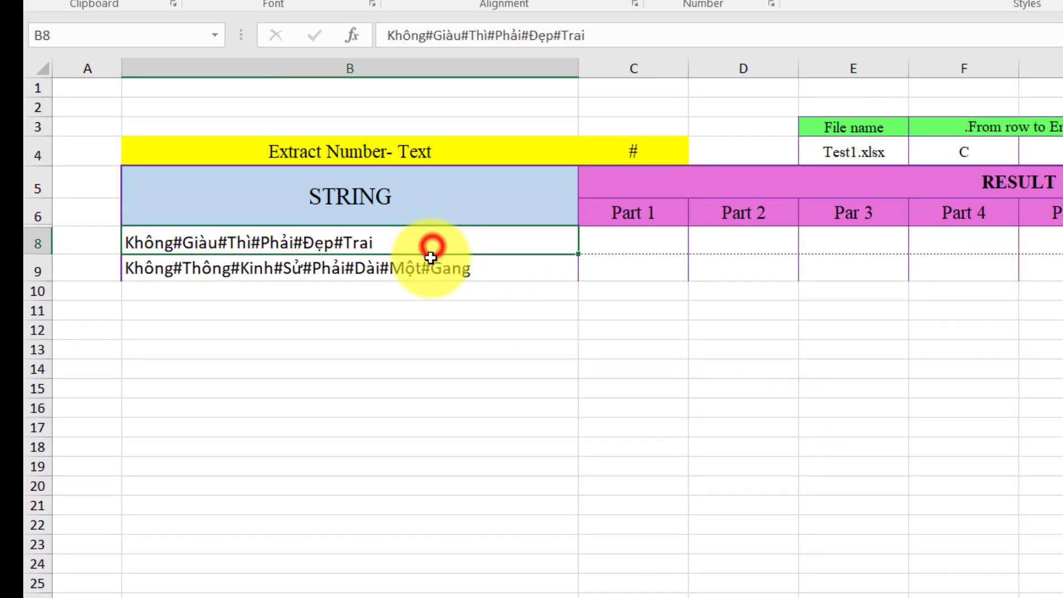
left_click_drag(433, 248, 431, 269)
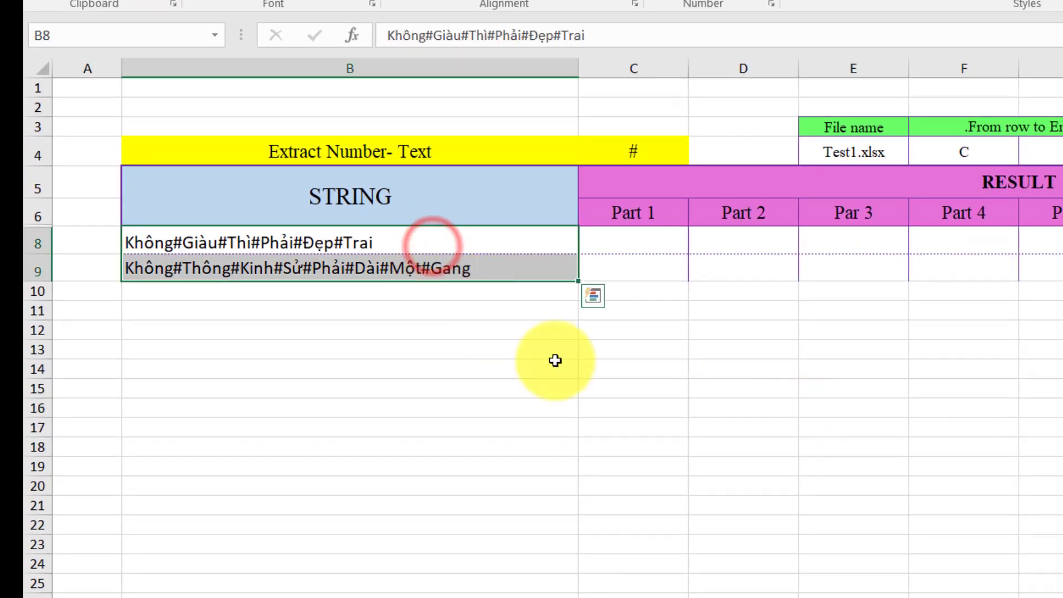
left_click(773, 447)
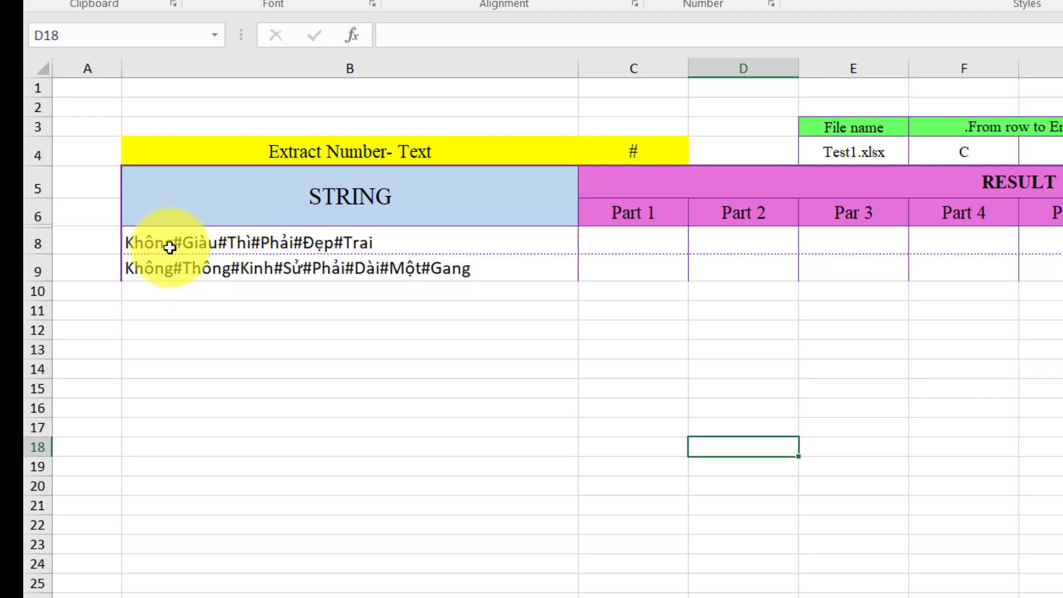
left_click(171, 242)
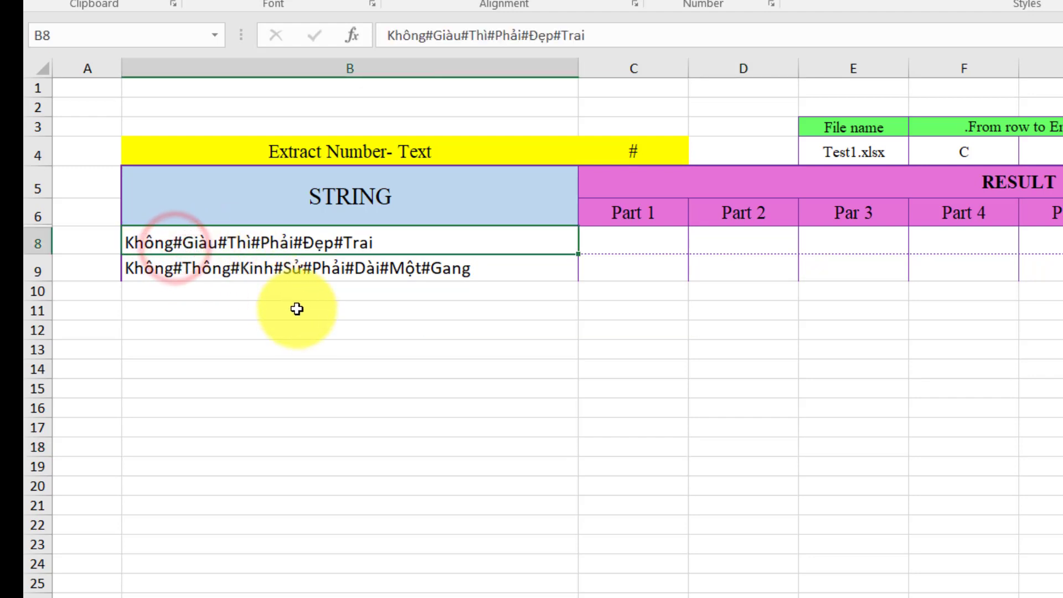
left_click(385, 349)
Switch to Extract by Symbol with the # separator and split into Parts 1–8
left_click(482, 142)
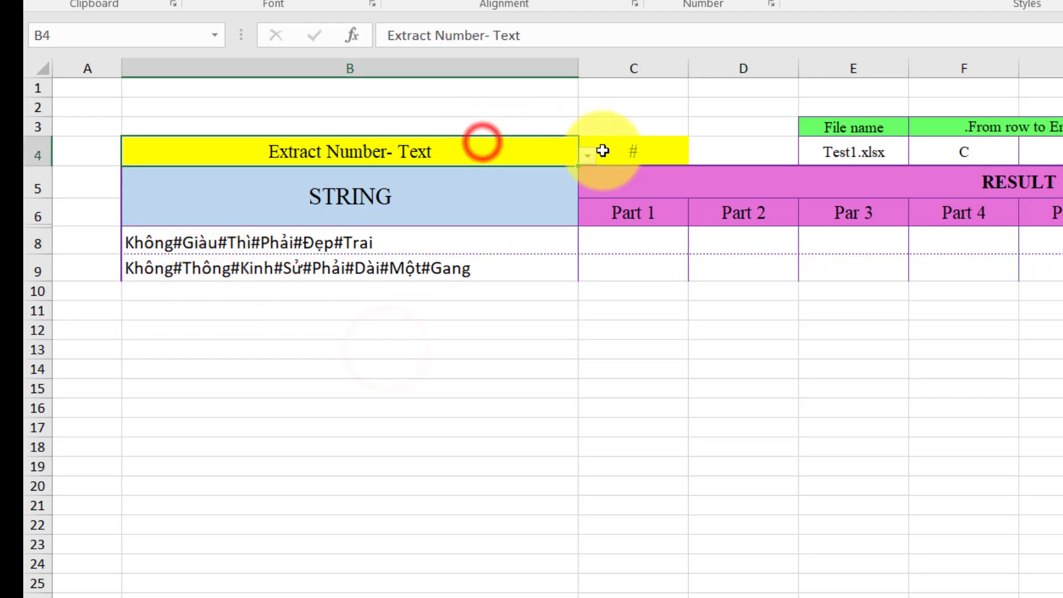
left_click(586, 162)
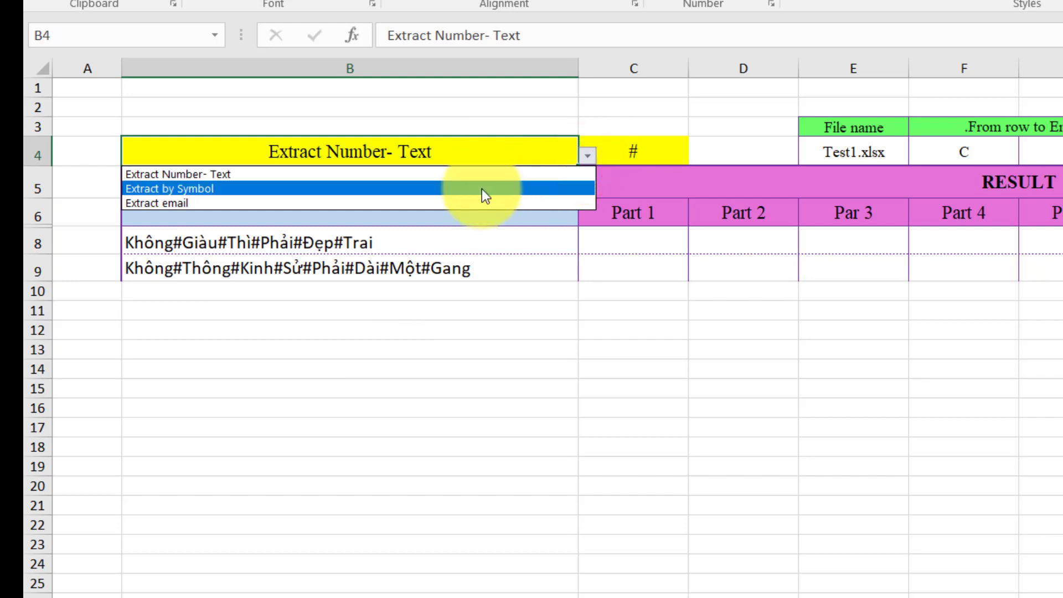
left_click(482, 189)
left_click(494, 393)
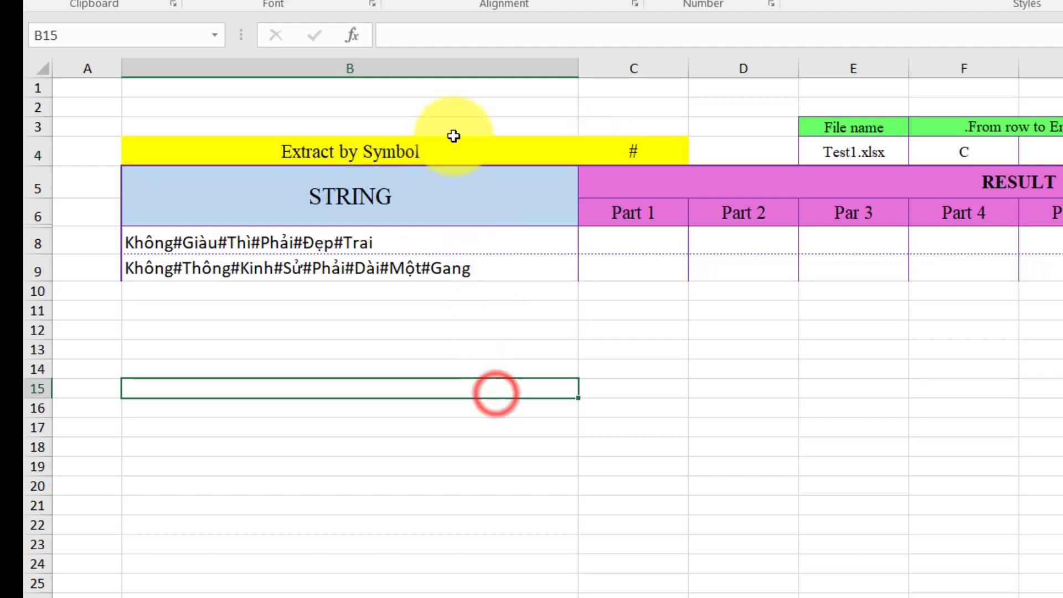
double_click(637, 152)
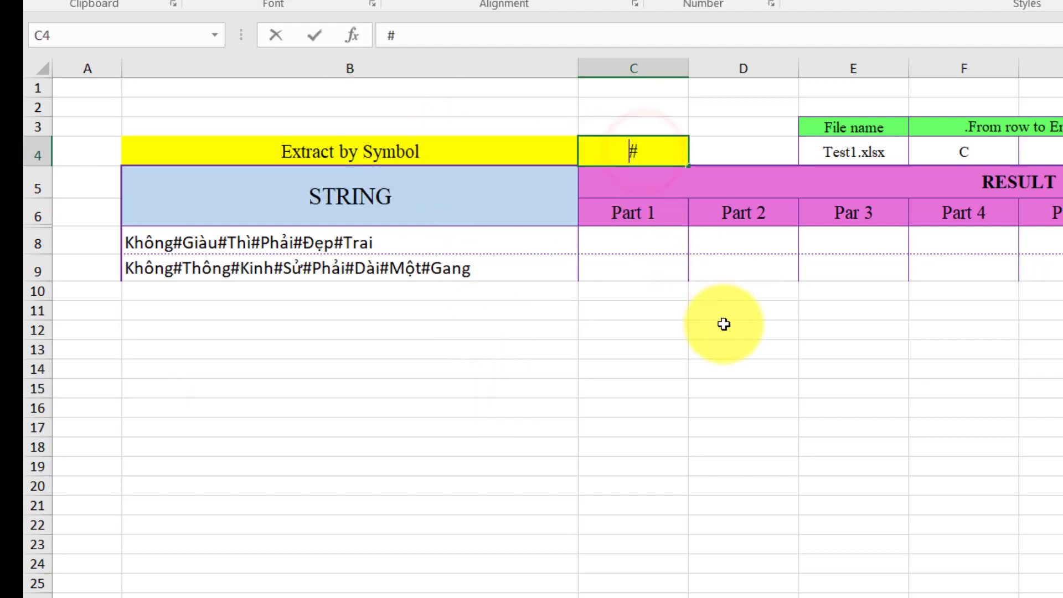
key("Return")
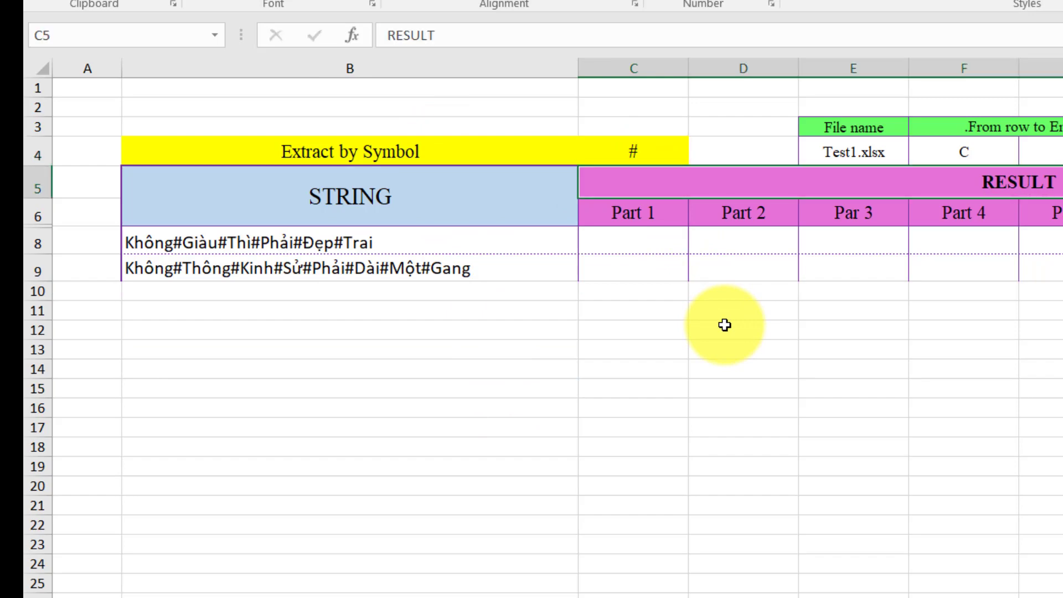
left_click(724, 325)
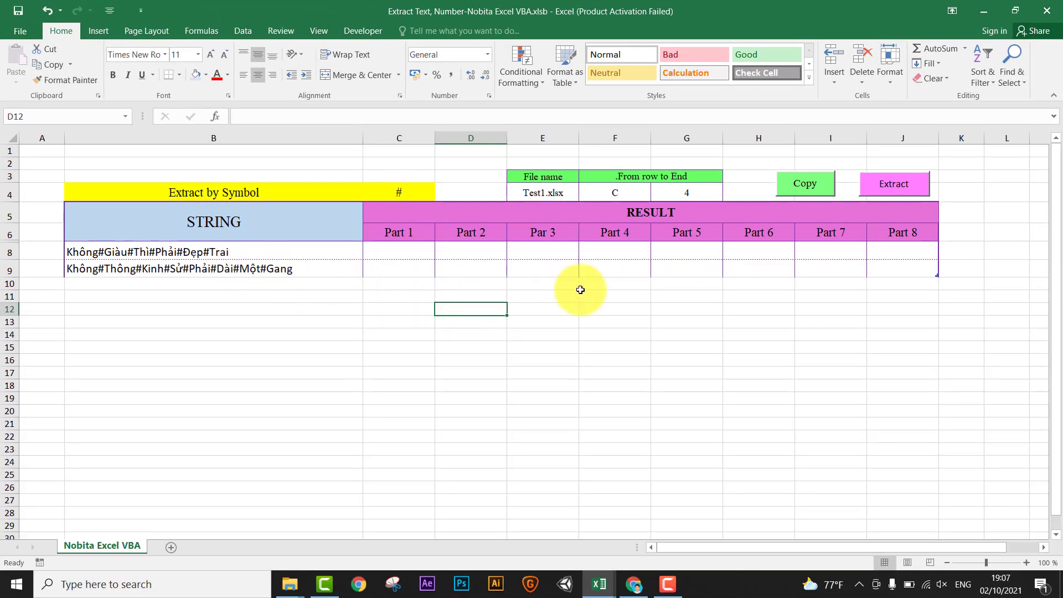
left_click(907, 186)
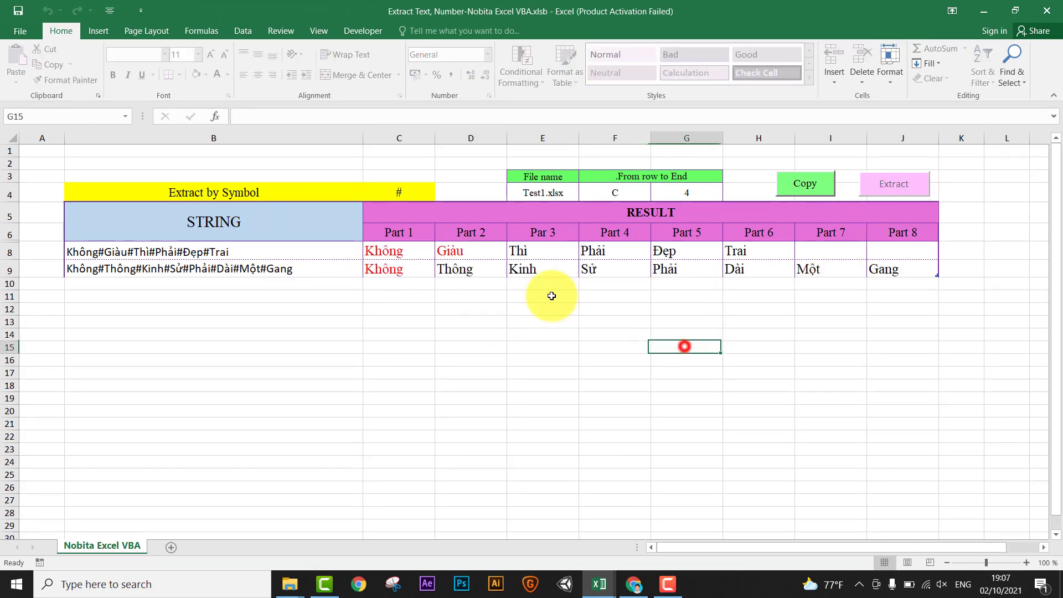
Change the red Part 1 and Part 2 words to Automatic font colour and review the rows
mouse_move(391, 253)
left_mouse_down()
mouse_move(394, 268)
mouse_move(454, 269)
left_mouse_up()
left_click(449, 252, "ctrl")
left_click(526, 319)
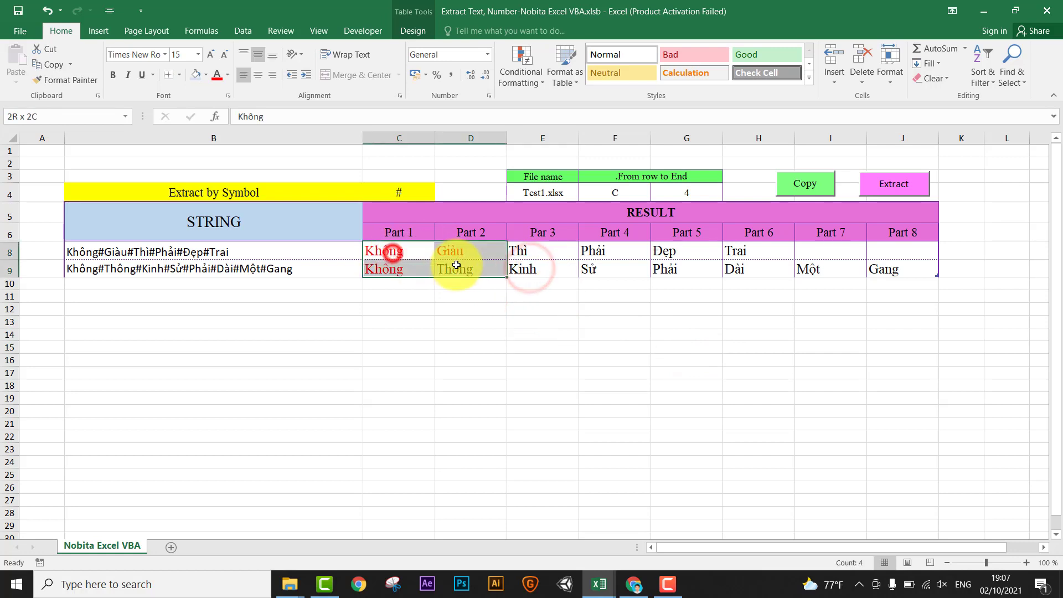
left_click(227, 78)
left_click(227, 93)
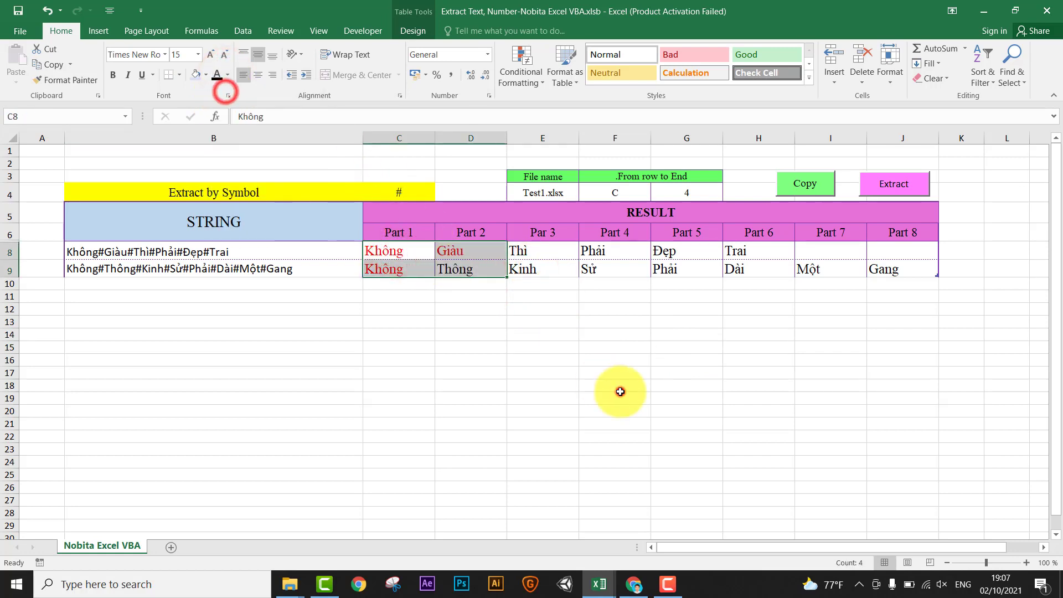
left_click(618, 388)
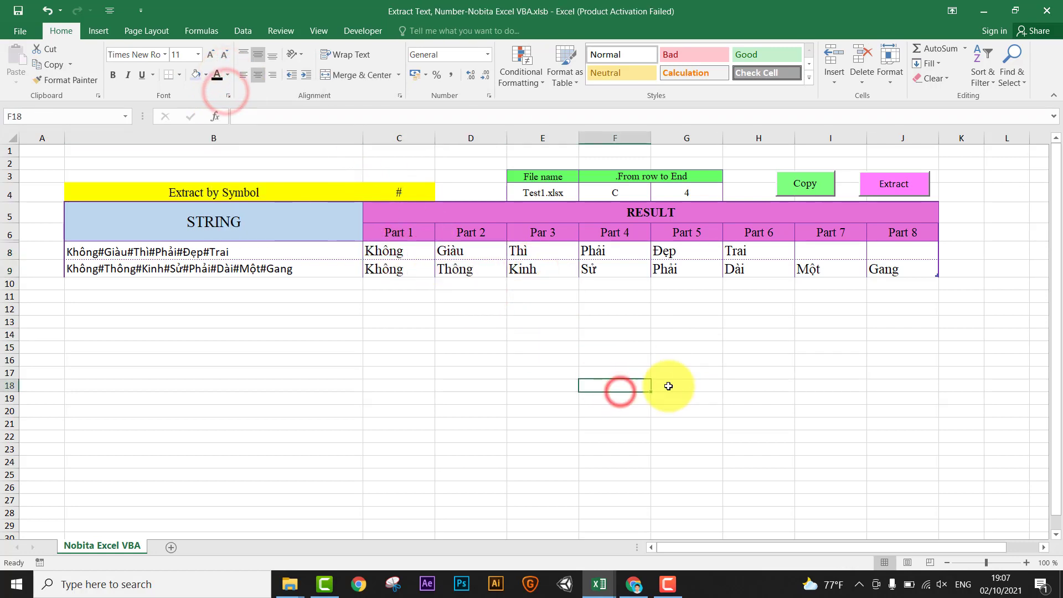
left_click(377, 252)
left_click(731, 370)
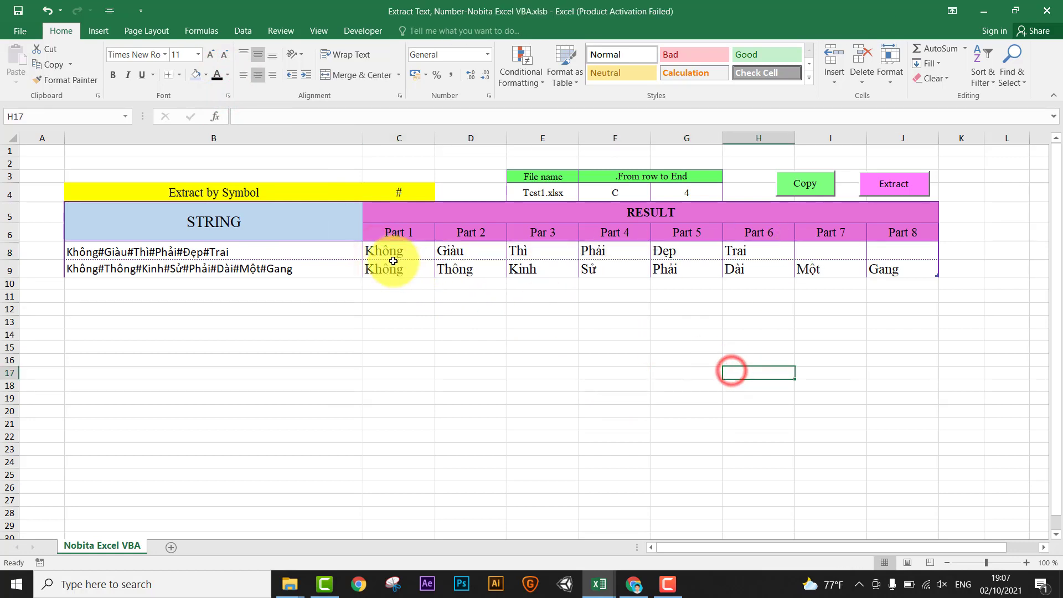
left_click_drag(383, 269, 886, 268)
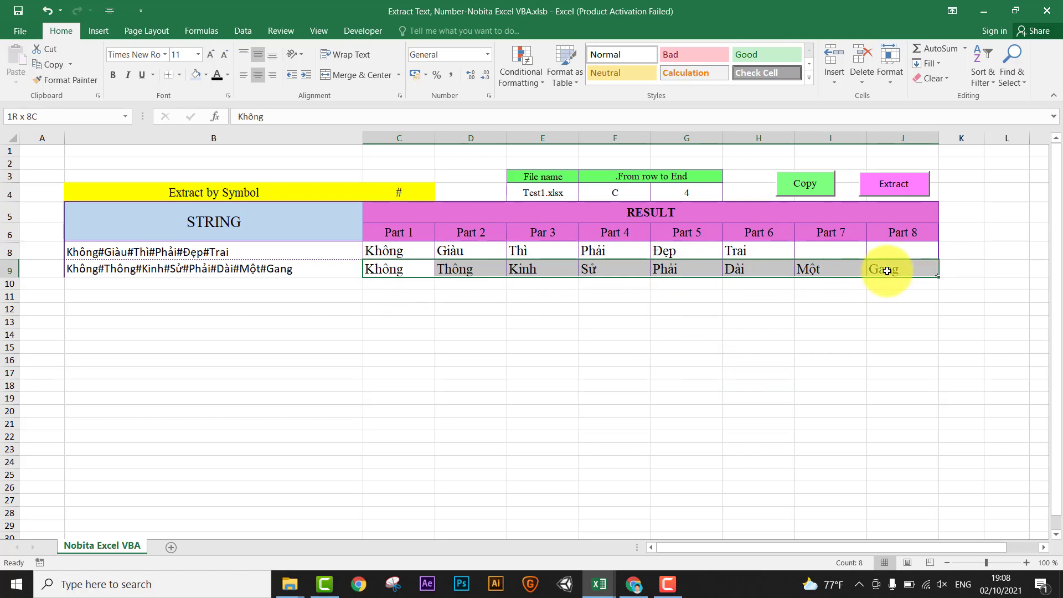
left_click(693, 407)
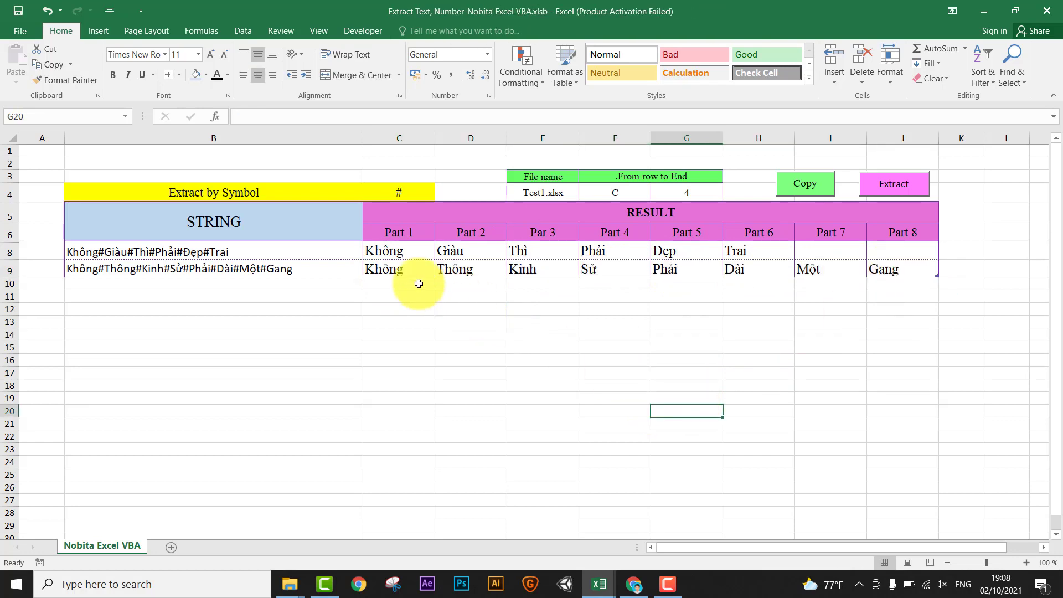
left_click(251, 269)
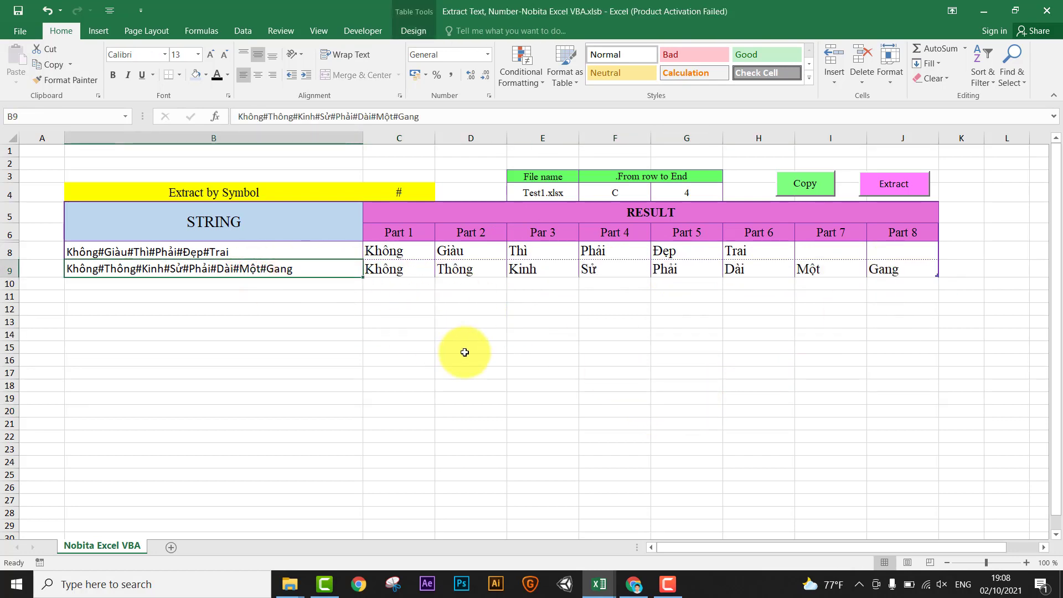
Set the source column to D and load its four XZ-separated strings
left_click(634, 193)
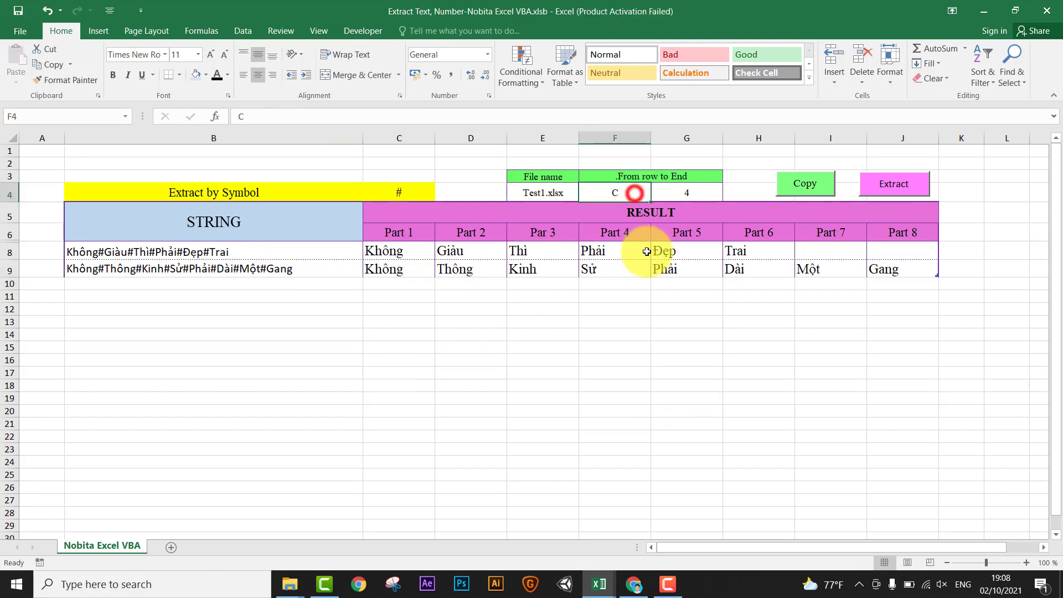
type("D")
left_click(674, 320)
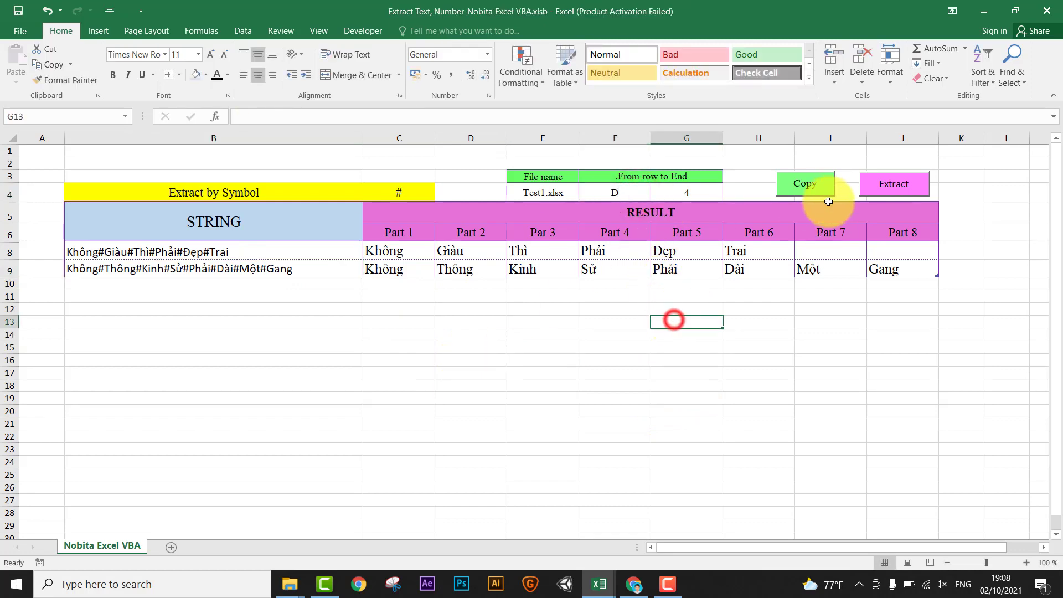
left_click(827, 188)
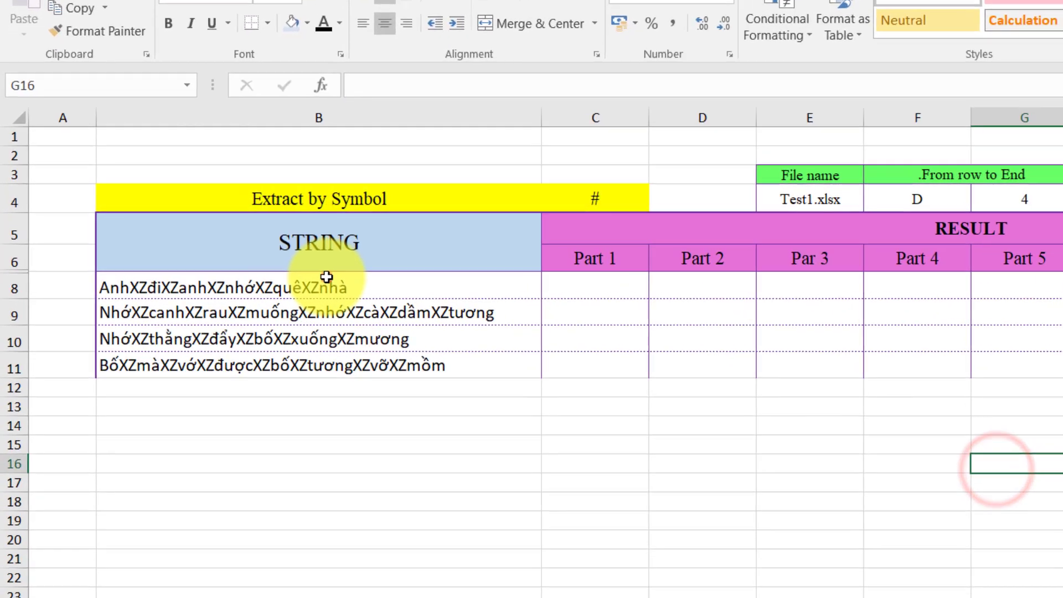
left_click_drag(219, 244, 218, 295)
left_click_drag(349, 366, 347, 369)
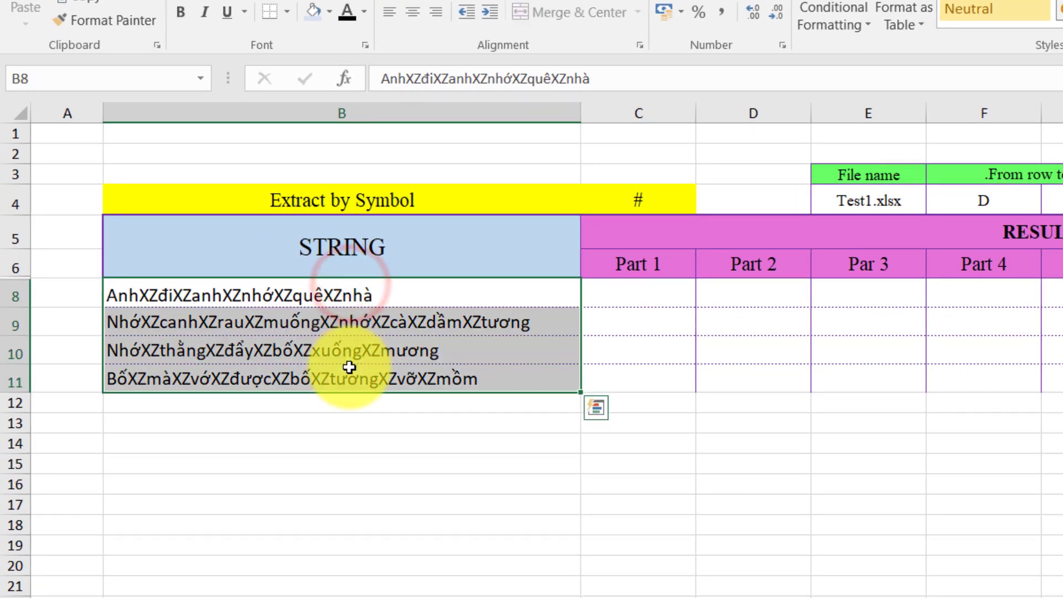
left_click(251, 323)
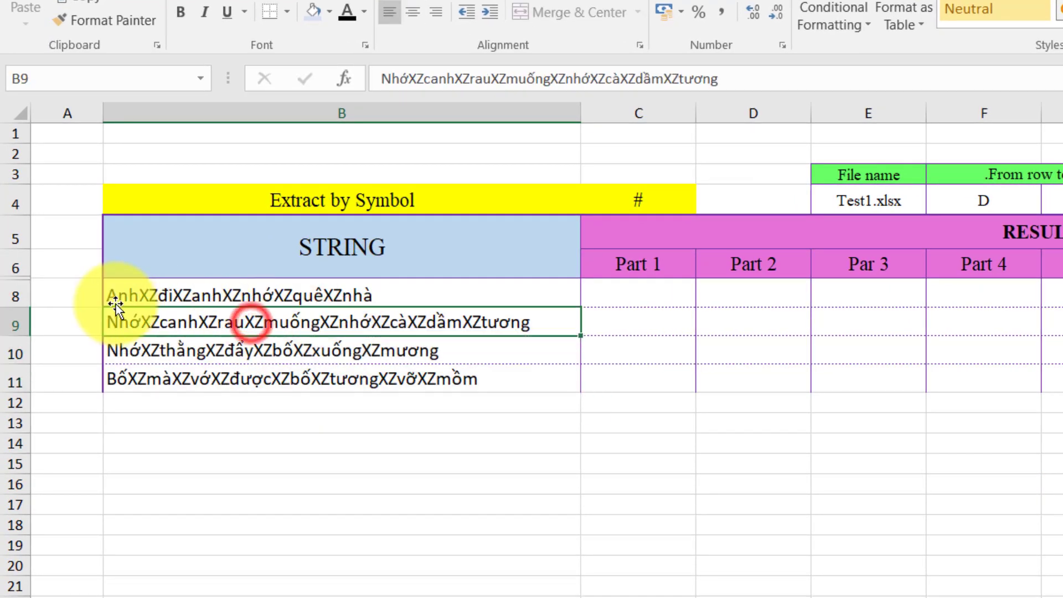
Colour the first and second XZ in the B8 string red with Font Color
left_click(142, 290)
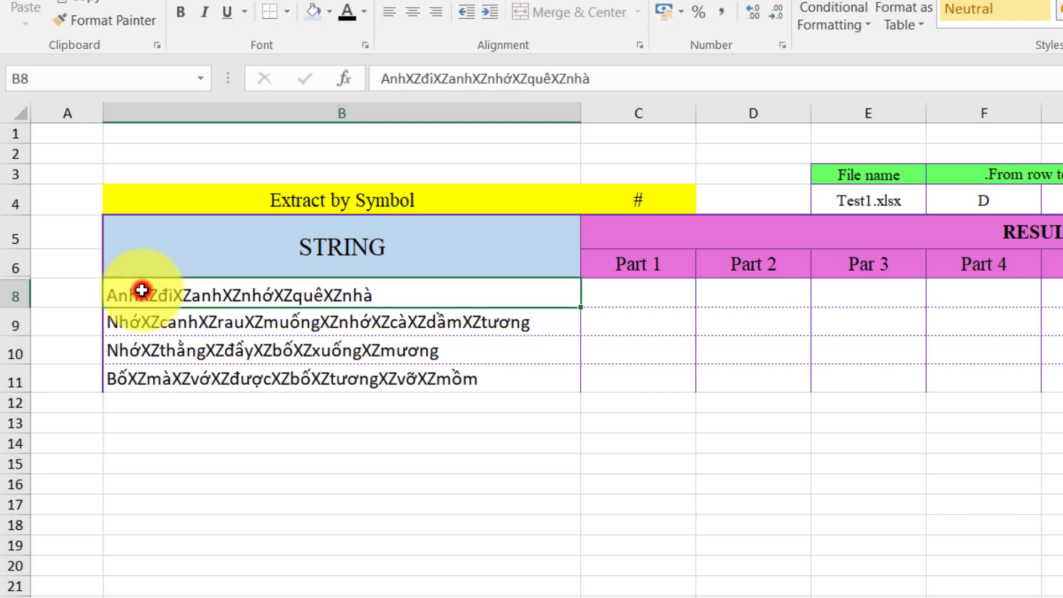
double_click(147, 292)
left_click_drag(139, 295, 159, 295)
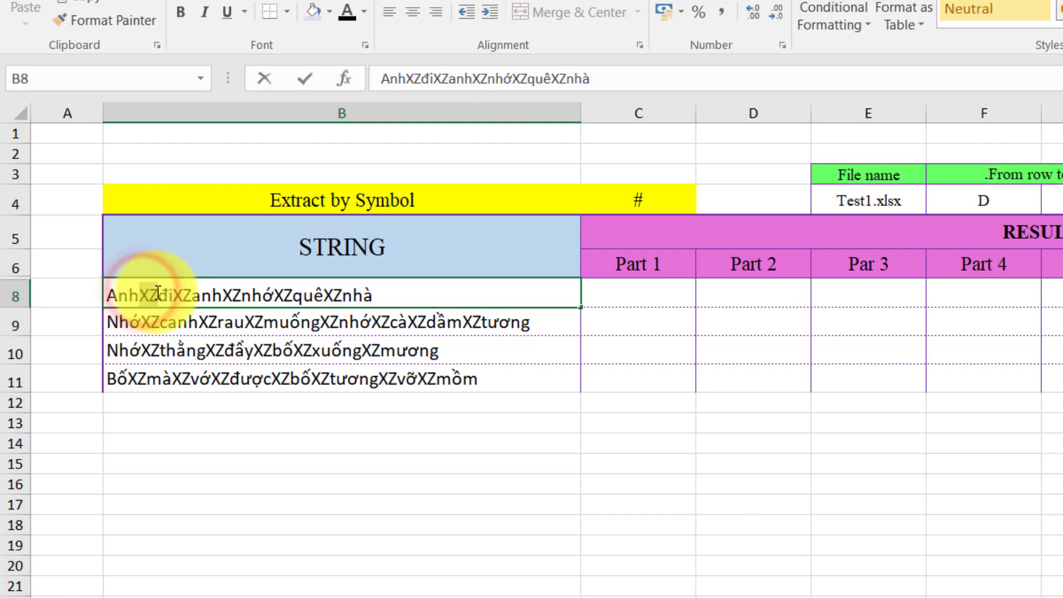
left_click(364, 11)
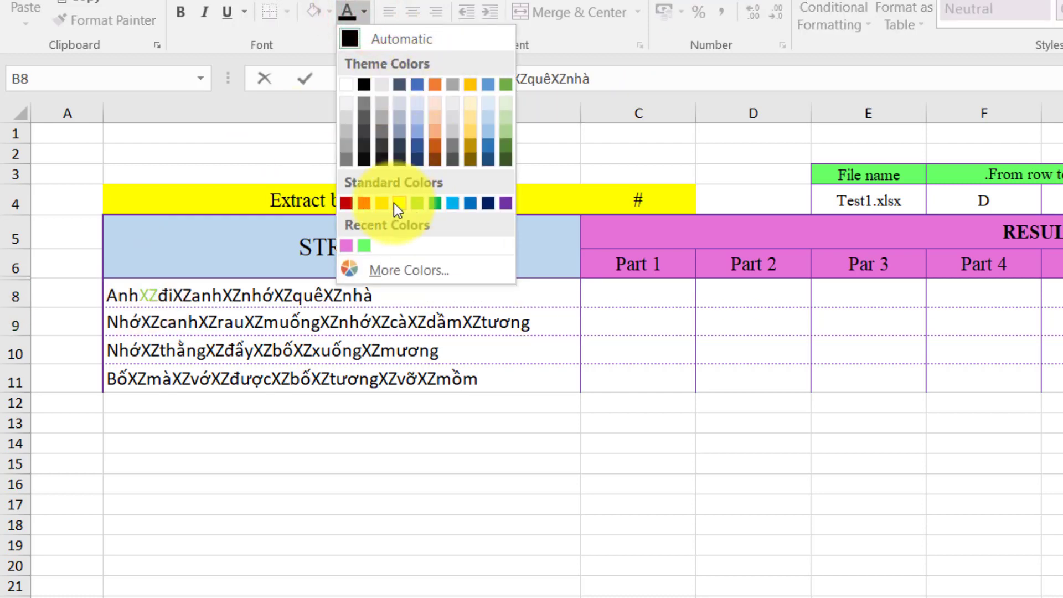
left_click(366, 203)
left_click(379, 486)
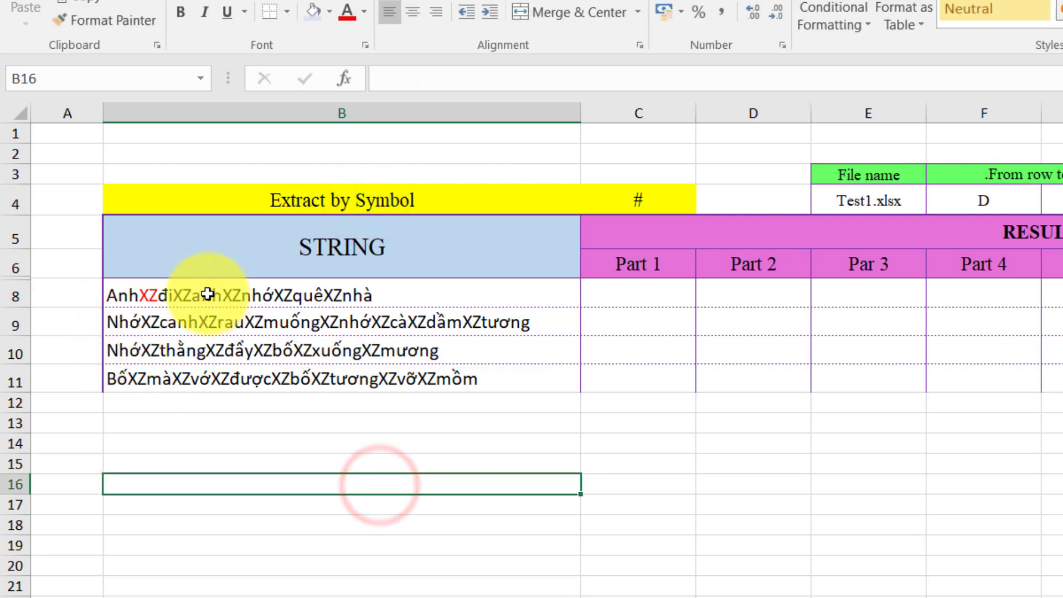
left_click(209, 295)
double_click(186, 297)
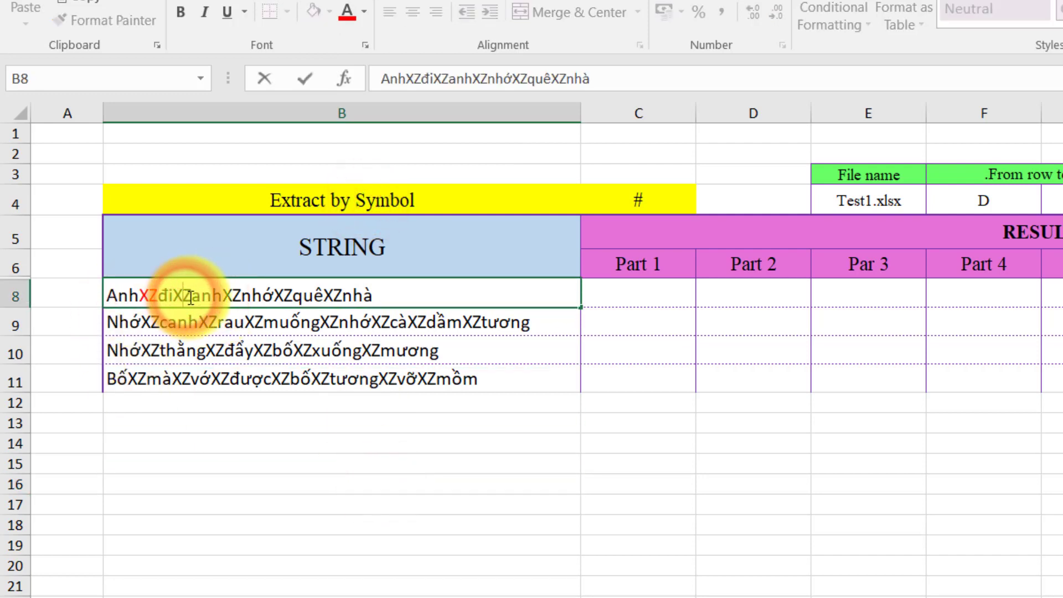
left_click_drag(173, 295, 191, 295)
left_click(347, 11)
left_click(523, 413)
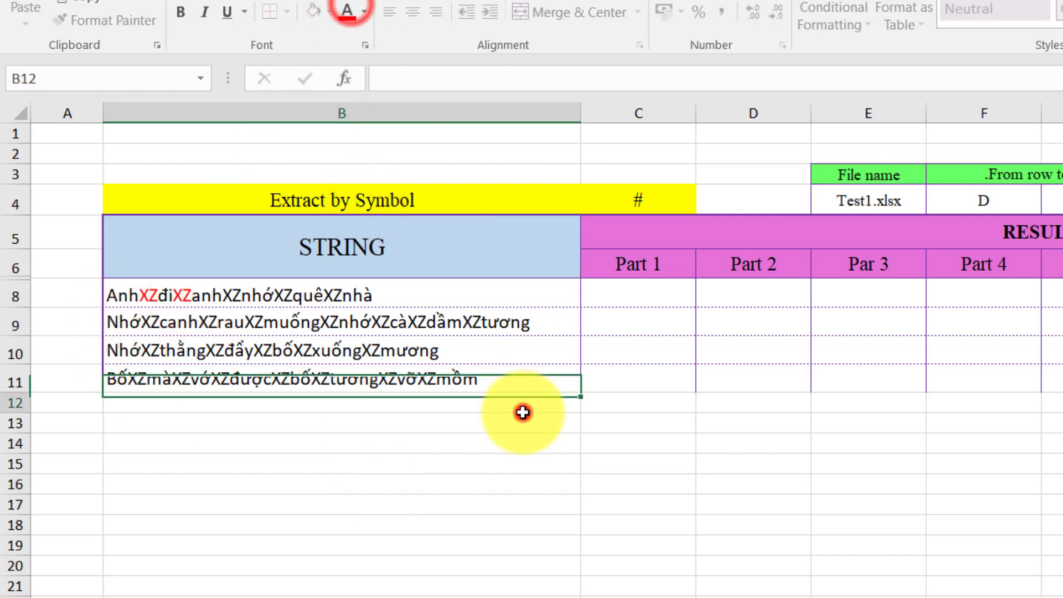
left_click(171, 299)
Enter XZ as the separator in C4 and run Extract
left_click(633, 199)
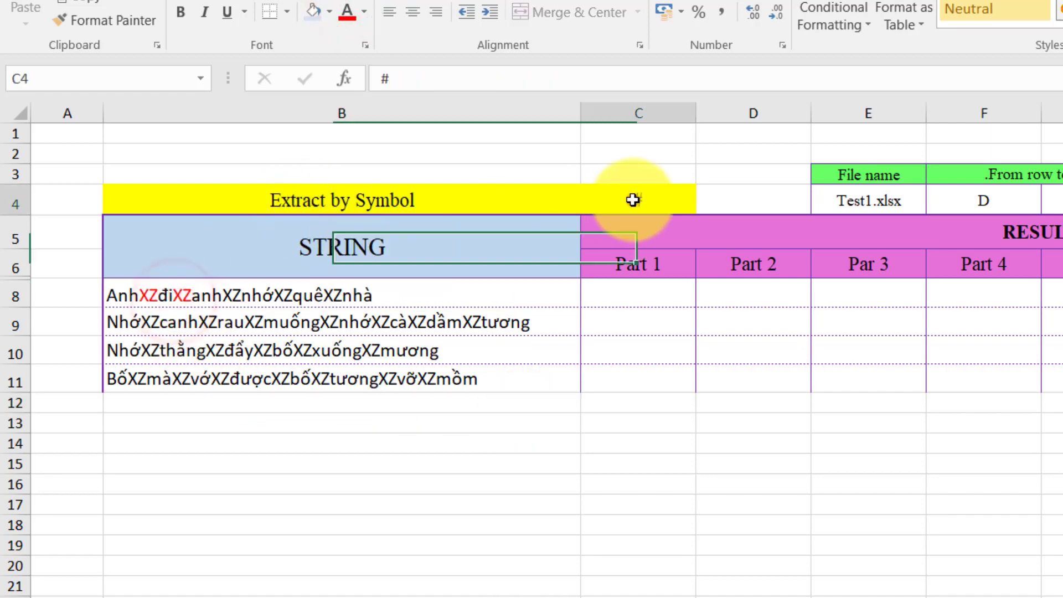
type("XZ")
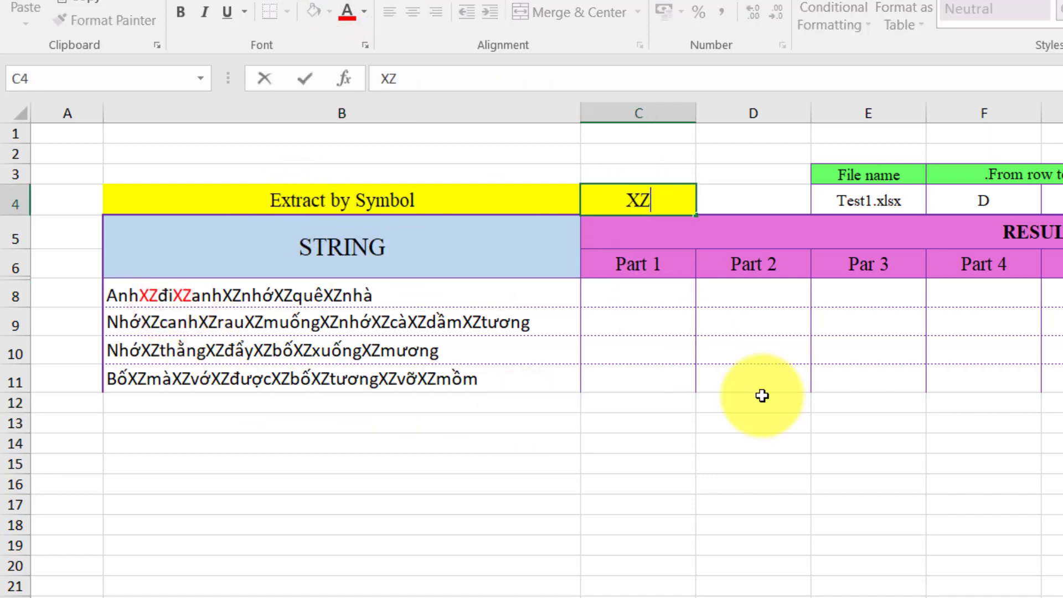
key("Return")
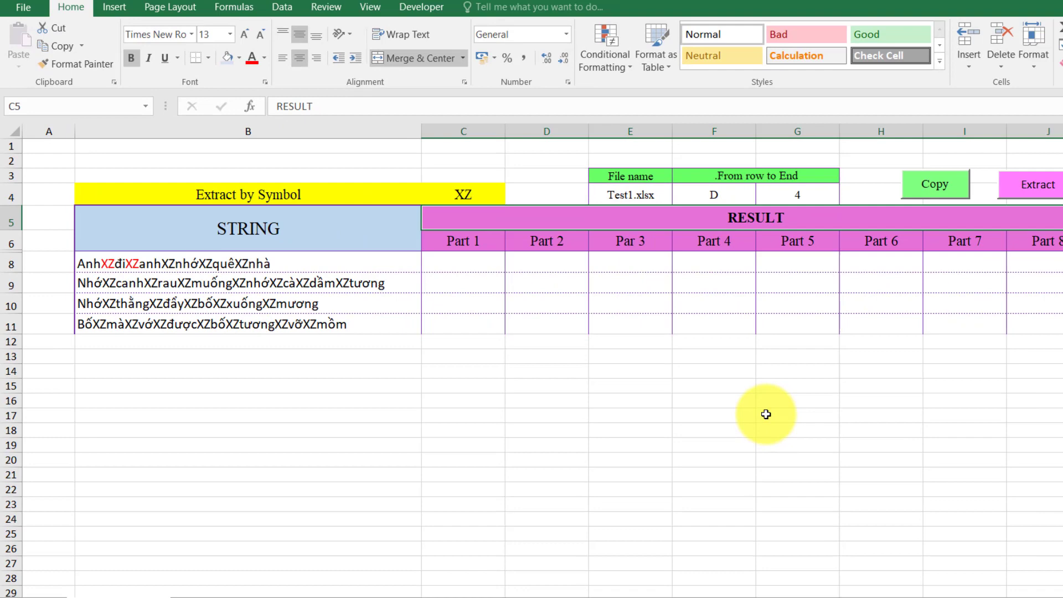
left_click(766, 414)
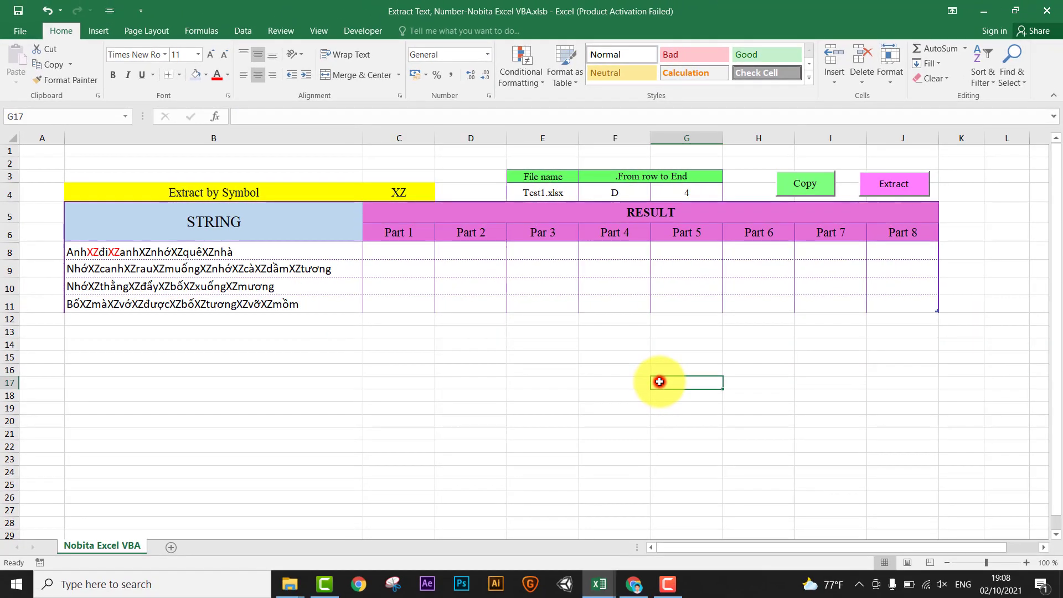
left_click(232, 190)
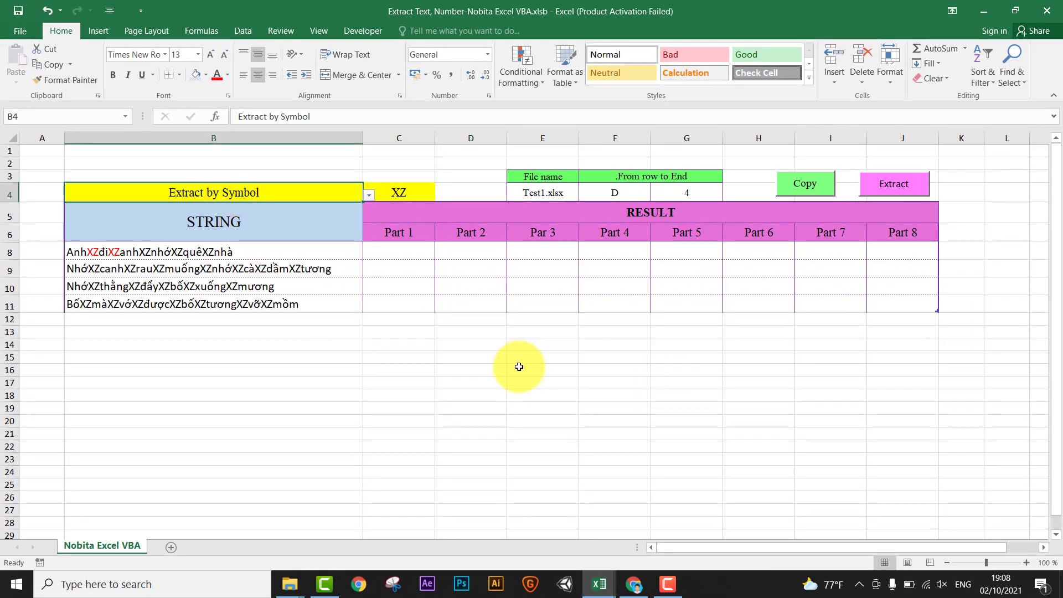
left_click(518, 366)
left_click(897, 185)
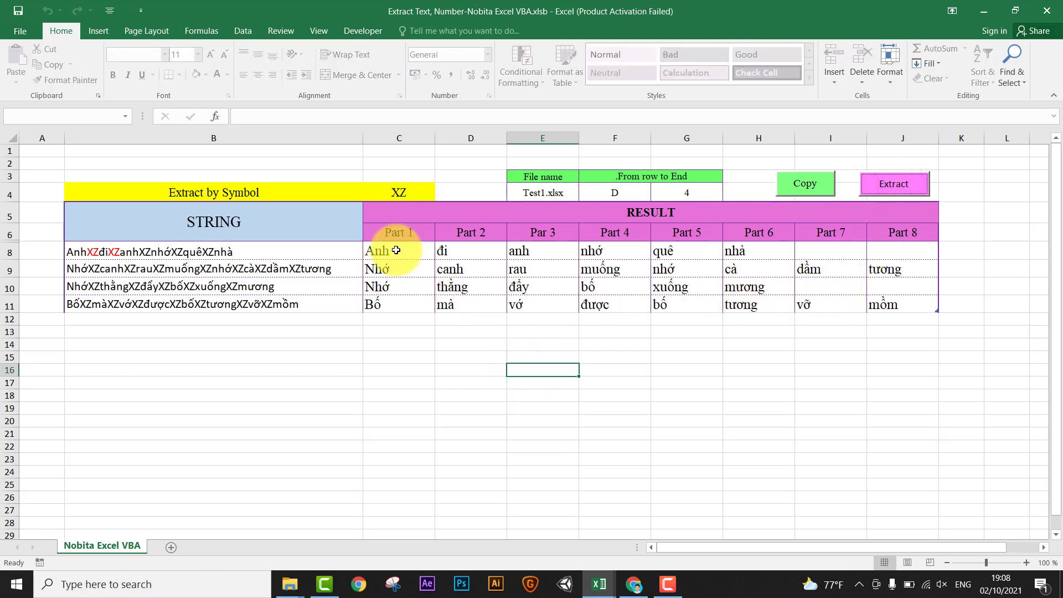
Check the split results in rows 8 through 11, C8:J11
left_click(391, 285)
left_click(385, 253)
left_click_drag(442, 256, 736, 253)
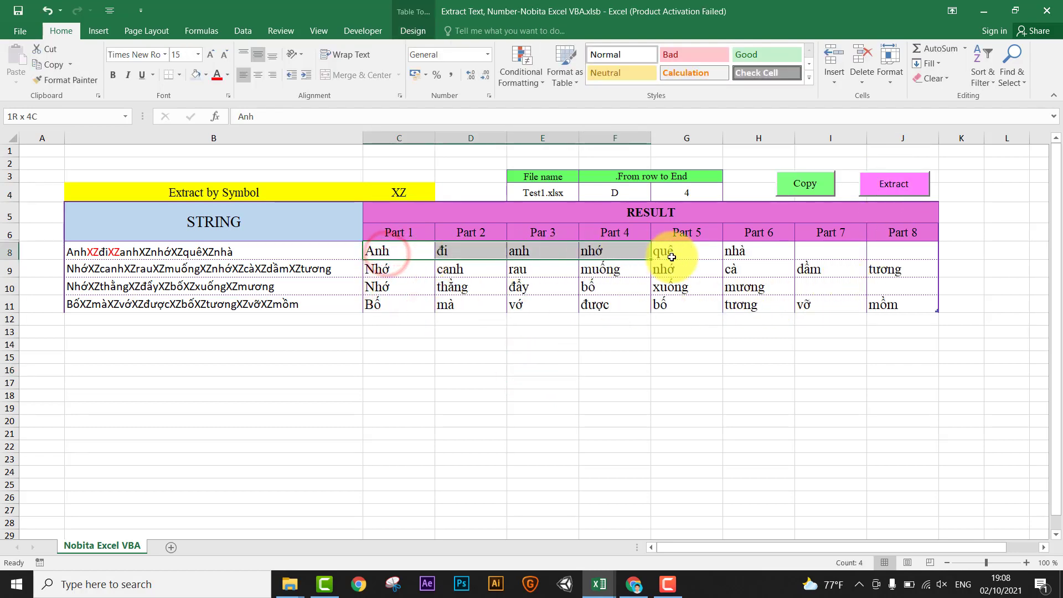
left_click_drag(408, 272, 715, 274)
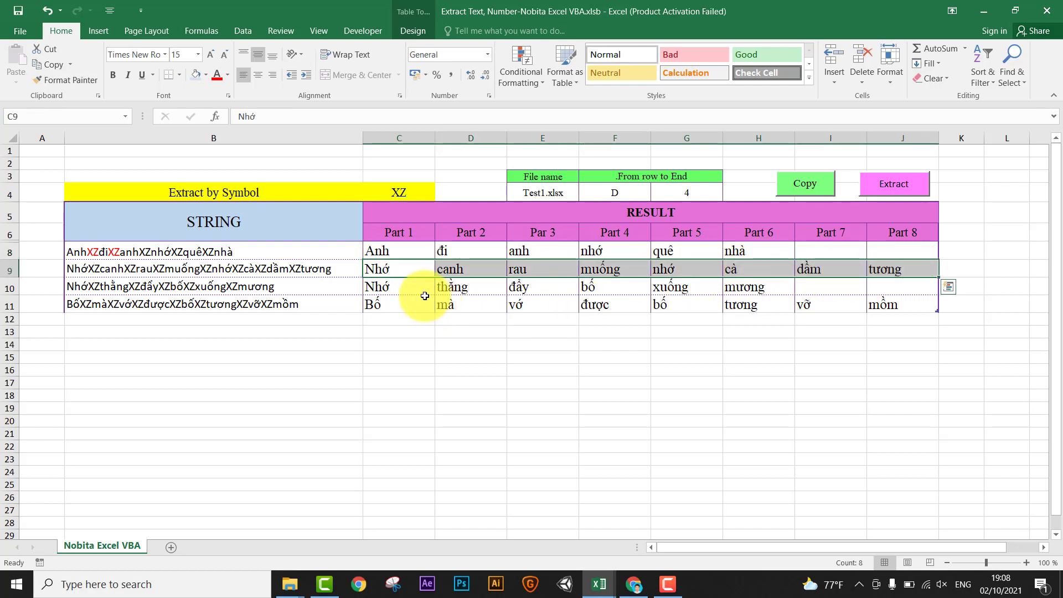
left_click_drag(387, 276, 738, 285)
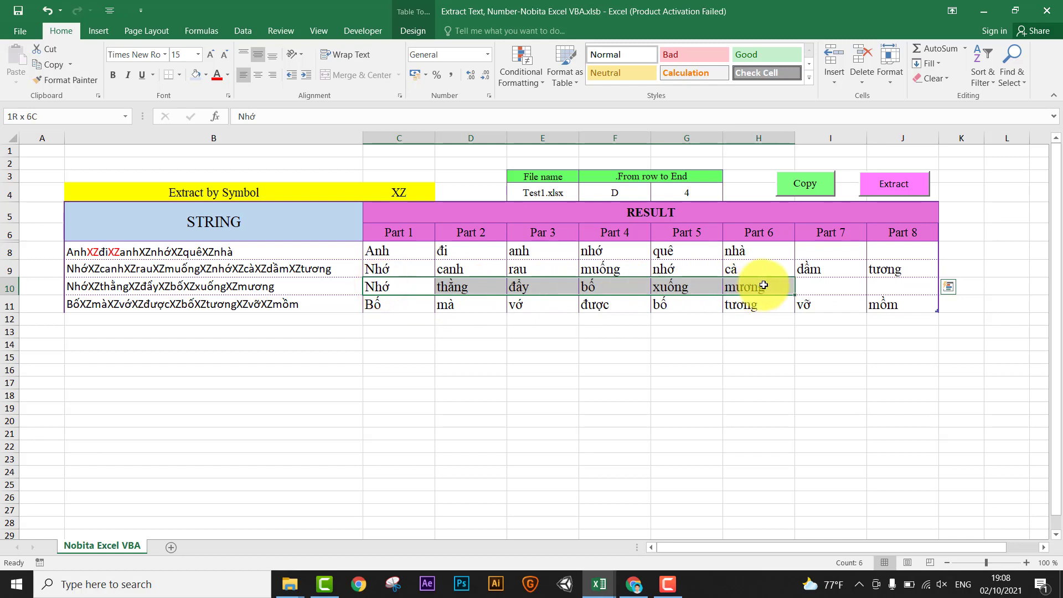
left_click_drag(380, 306, 883, 308)
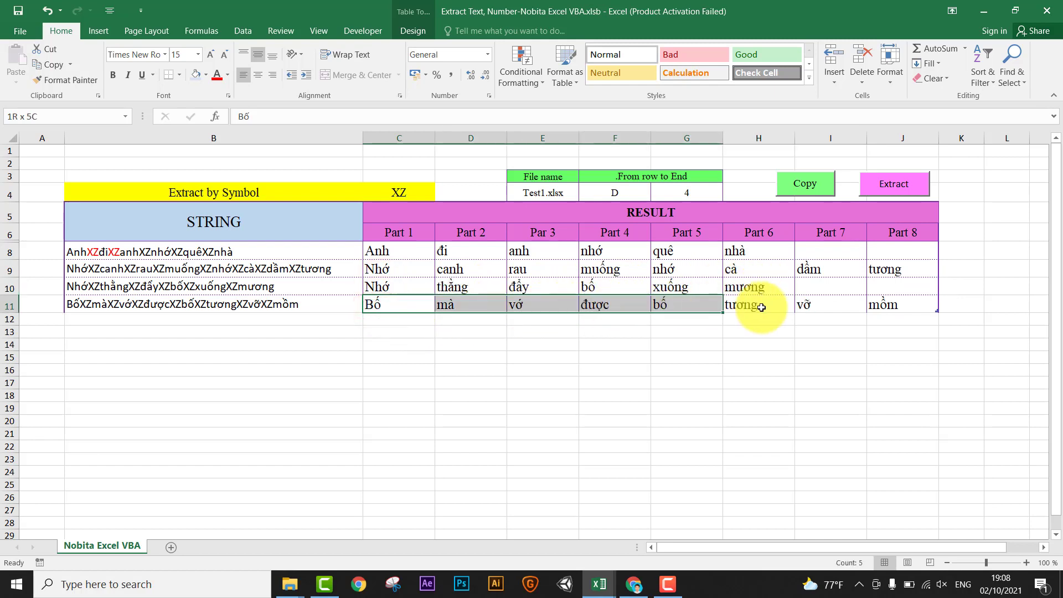
left_click(779, 393)
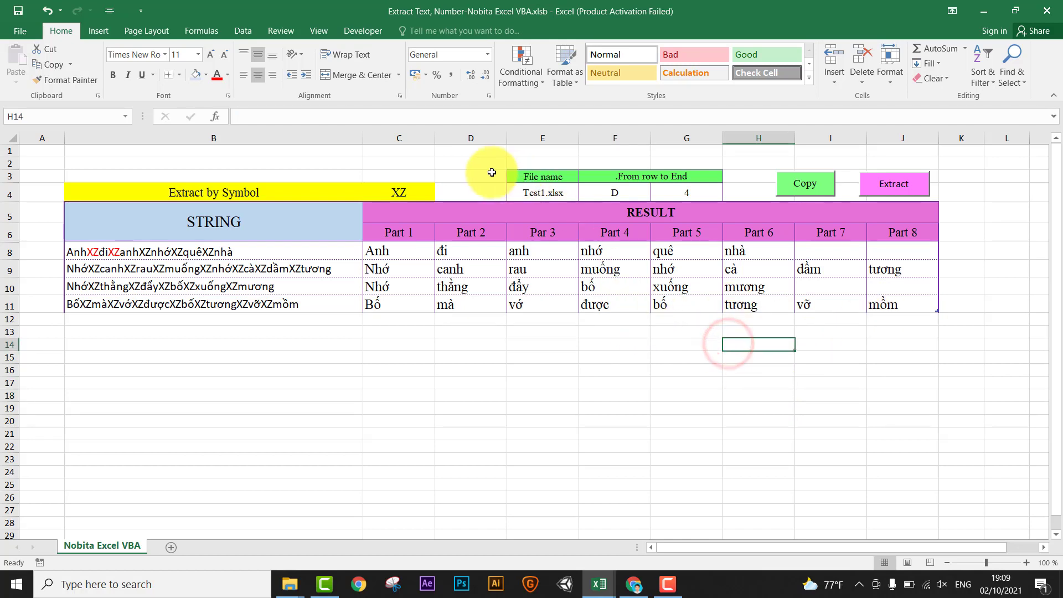
Switch the source column to E and load its four strings into B8:B11
left_click(613, 192)
type("E")
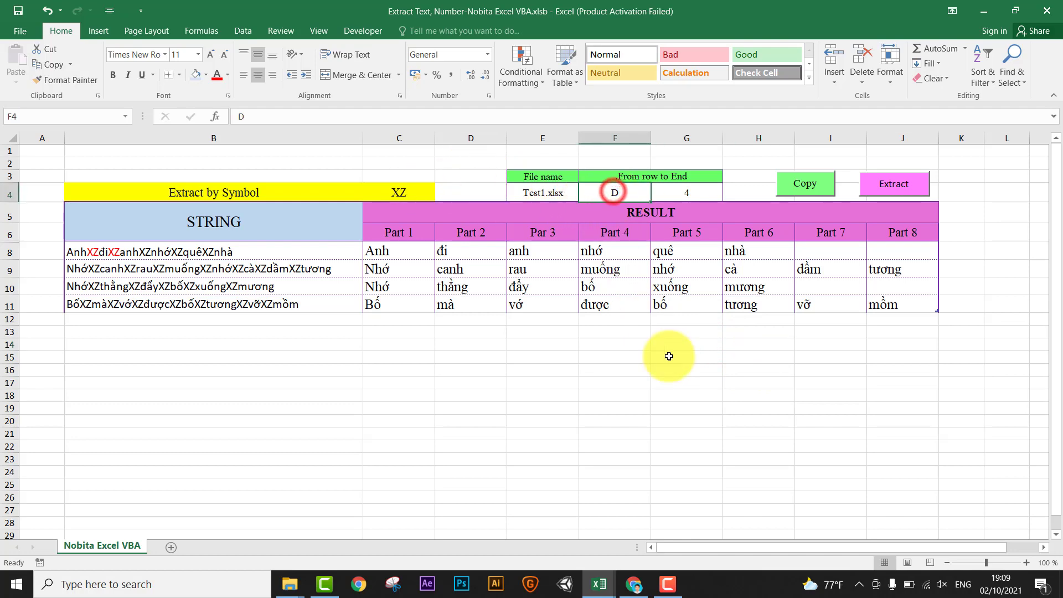
left_click(687, 382)
left_click(776, 184)
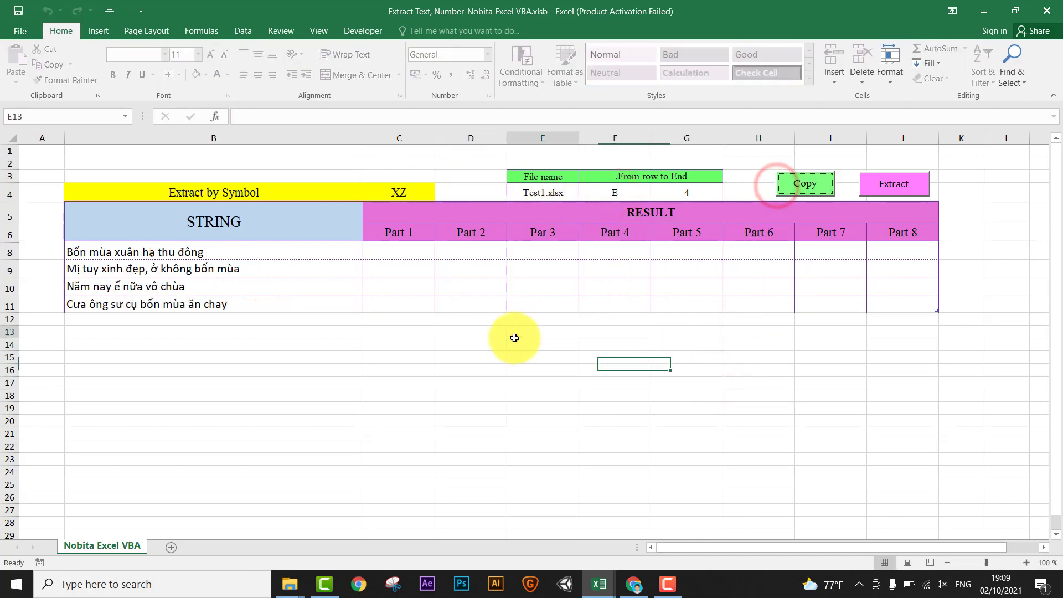
left_click_drag(237, 252, 235, 297)
key("ctrl+v")
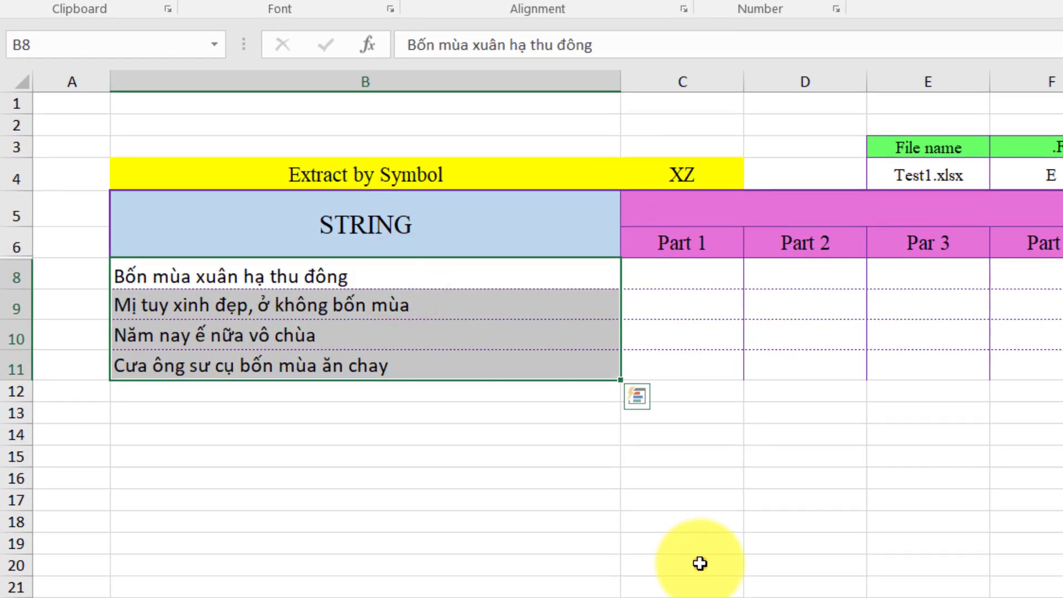
left_click(699, 563)
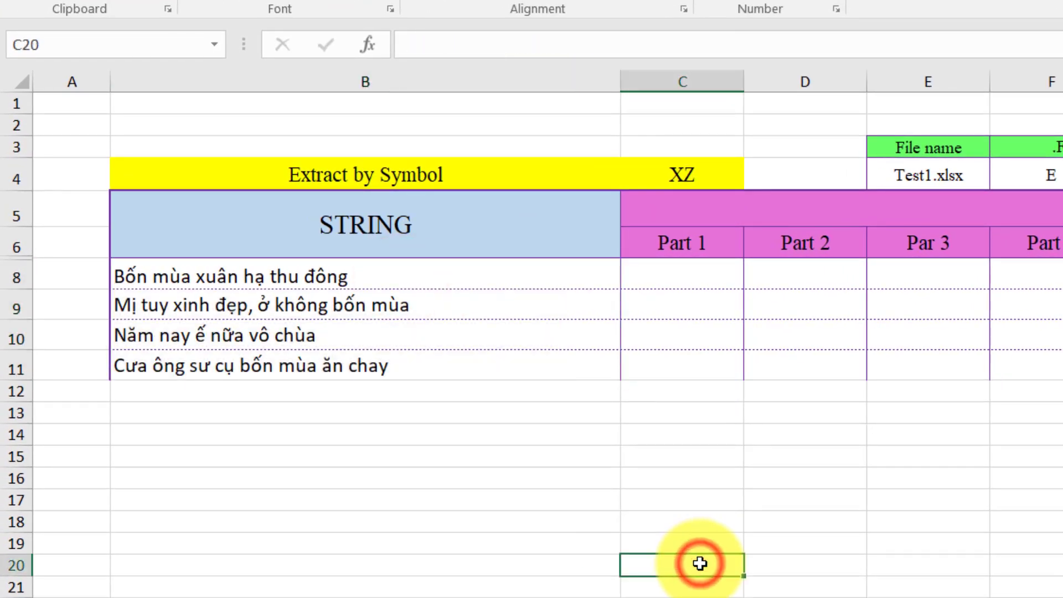
left_click(208, 277)
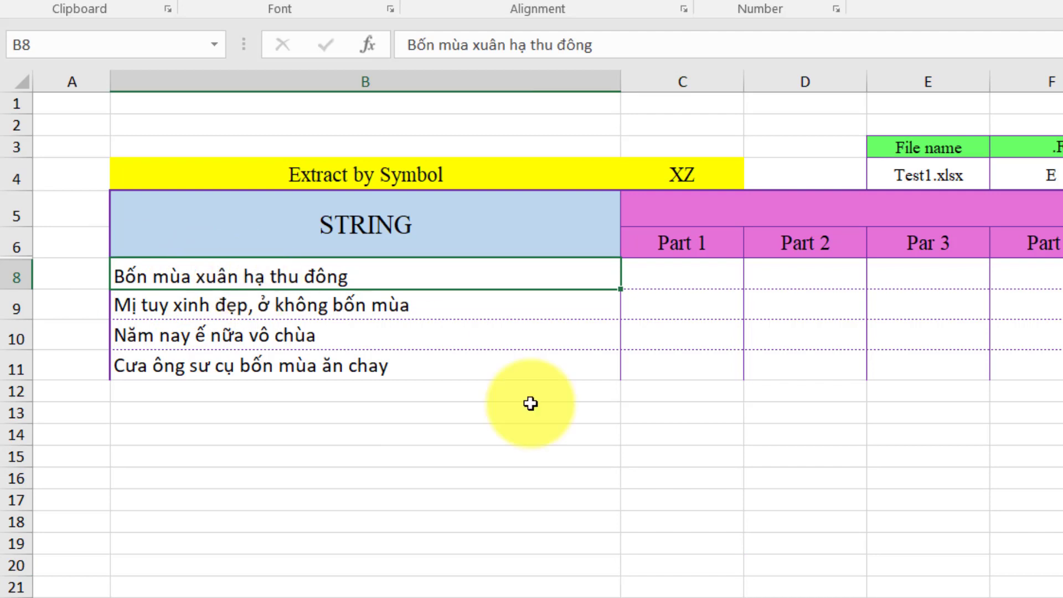
left_click(795, 515)
Leave the separator cell C4 blank
left_click(699, 177)
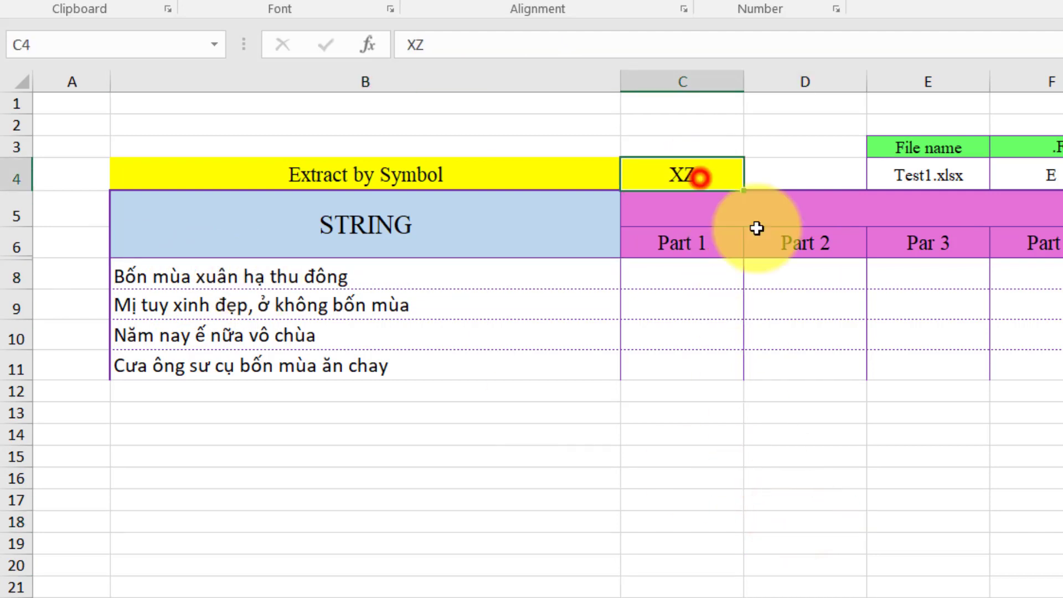
left_click(983, 399)
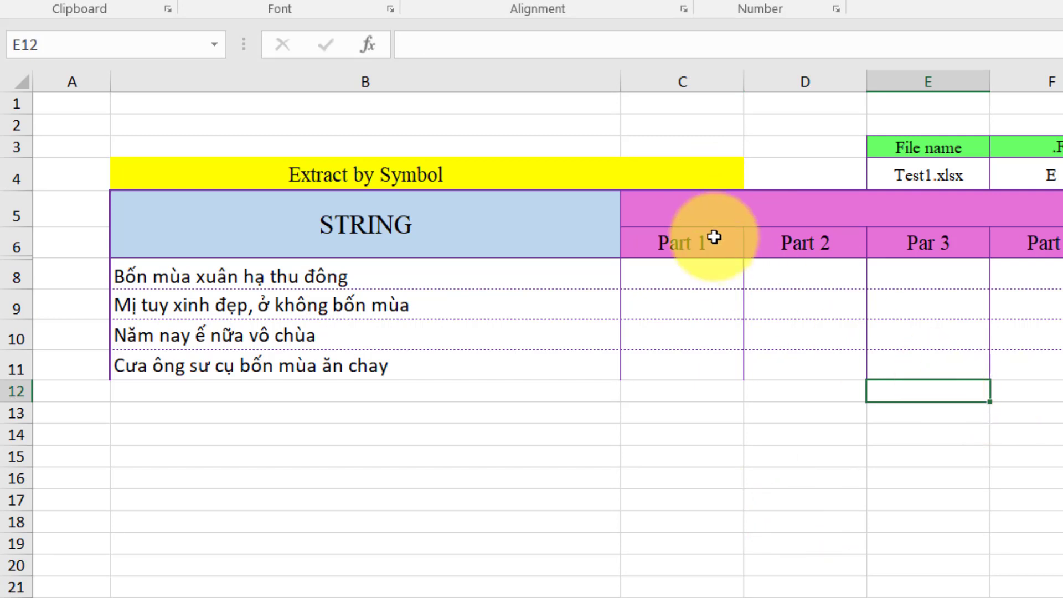
left_click(695, 166)
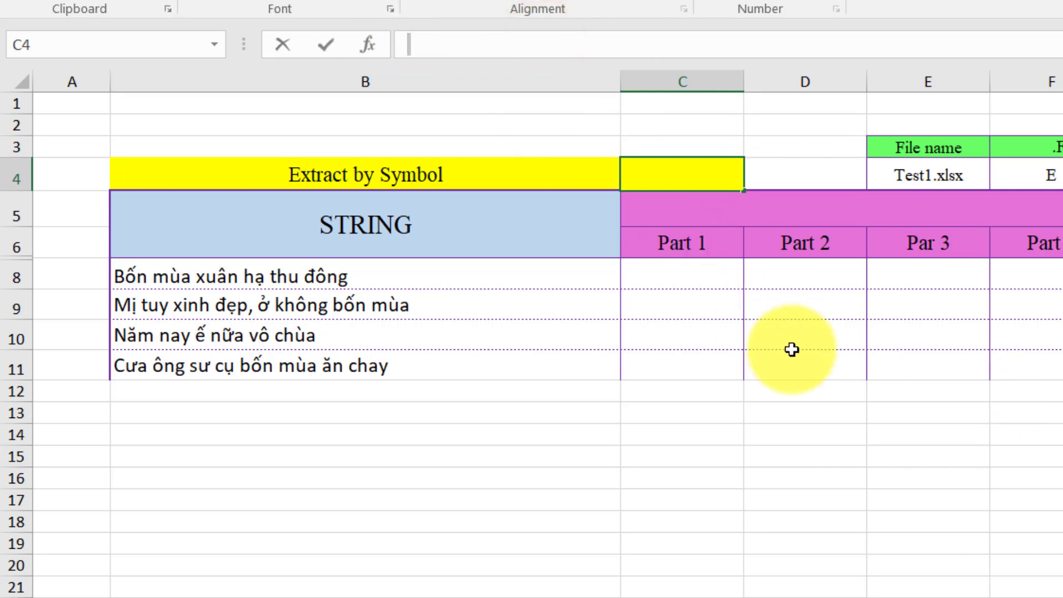
left_click(675, 184)
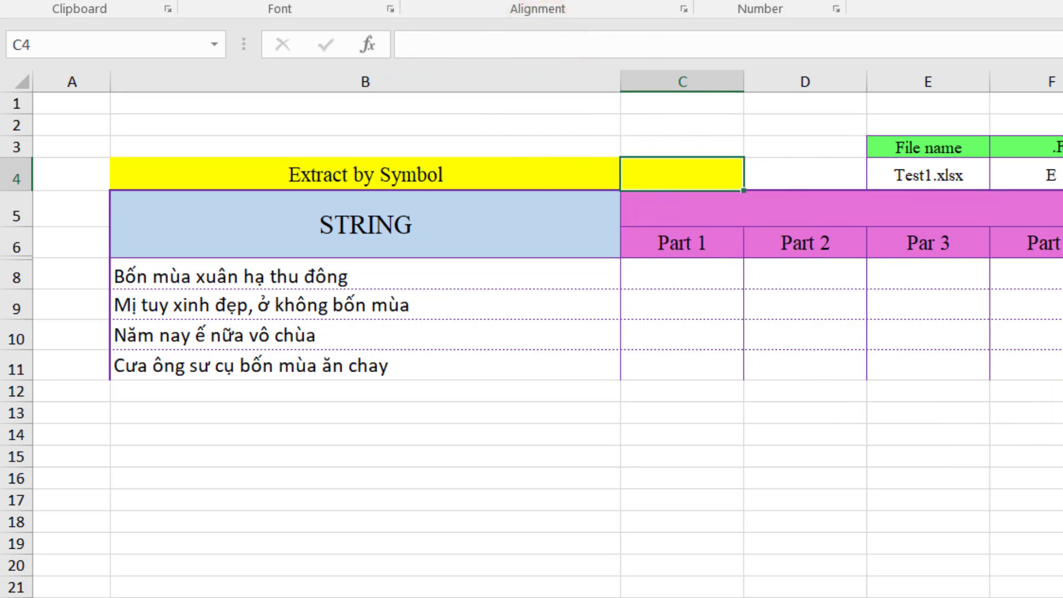
left_click(1057, 434)
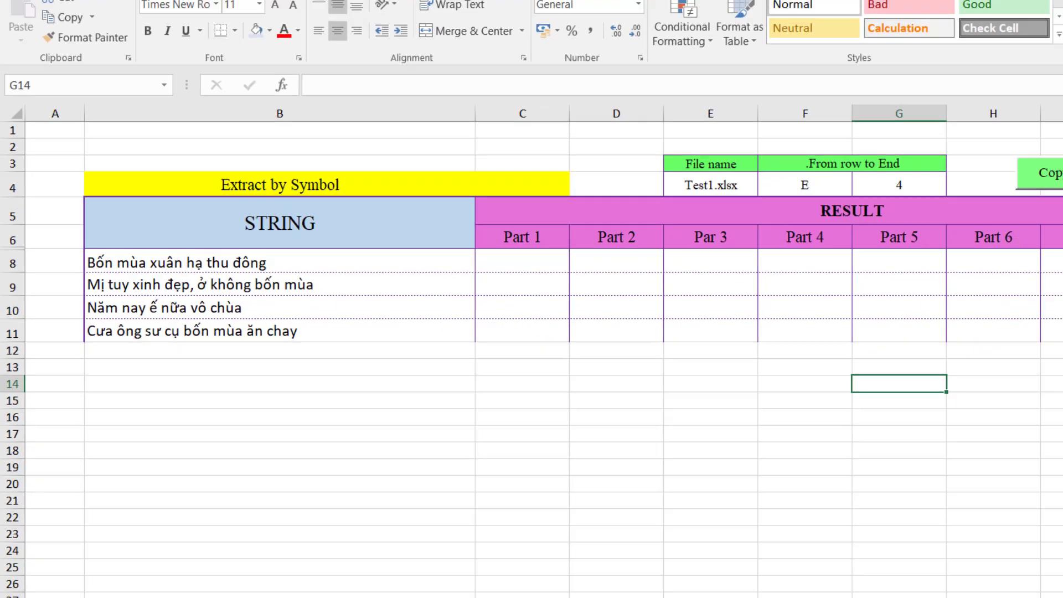
Extract the column E phrases with no separator and check result rows 8–11
left_click(885, 188)
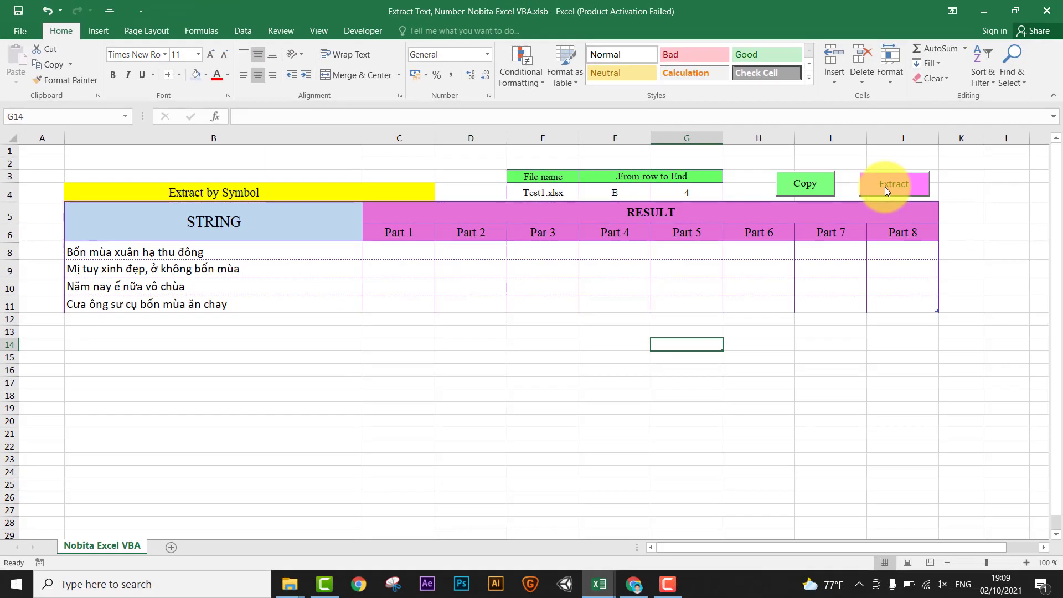
left_click(380, 254)
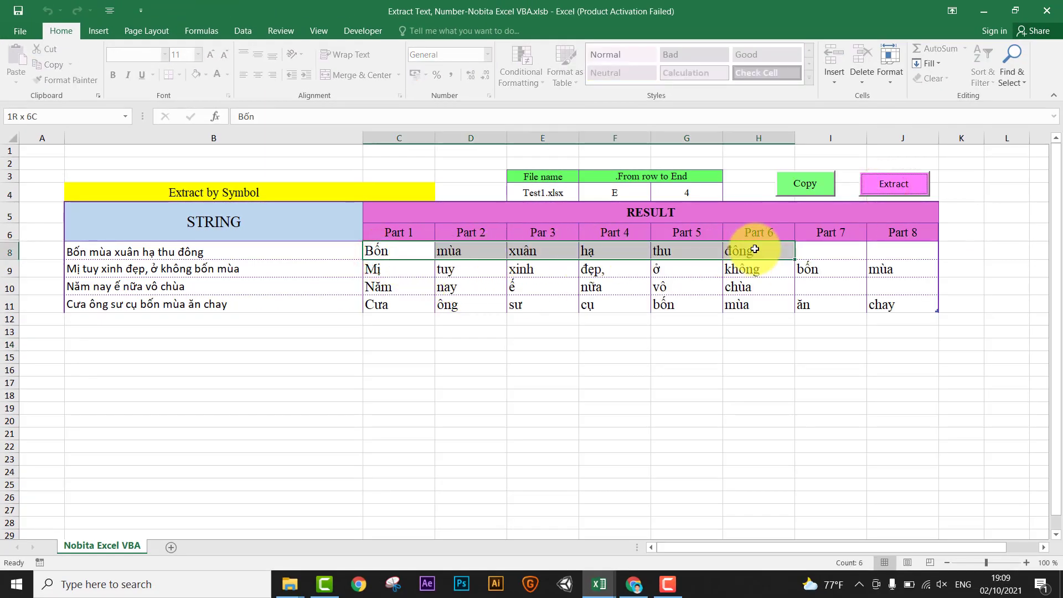
left_click_drag(380, 254, 752, 249)
left_click_drag(386, 274, 897, 271)
left_click(834, 355)
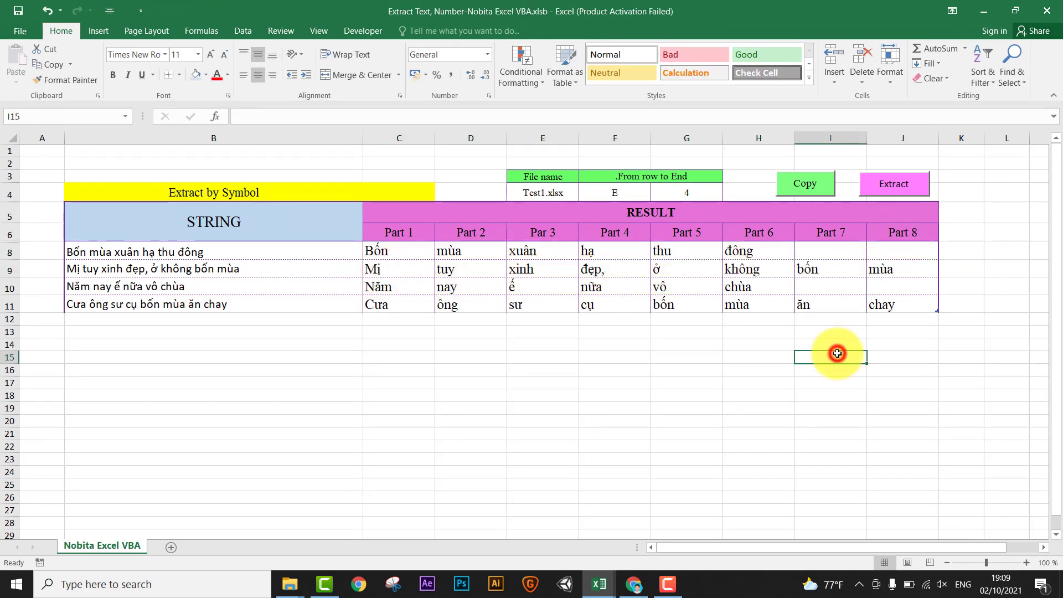
left_click_drag(405, 289, 775, 292)
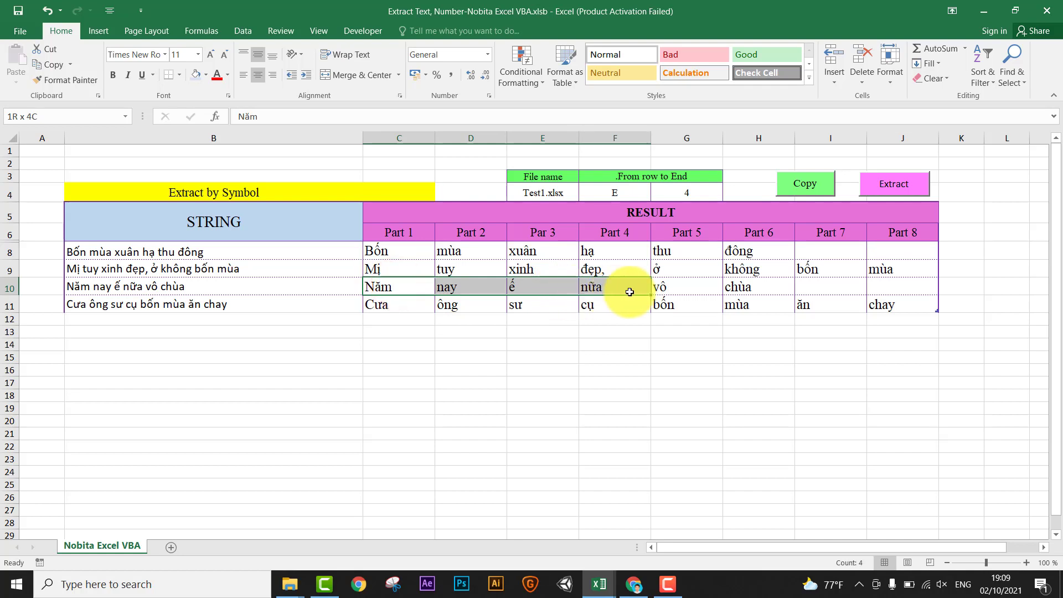
left_click_drag(380, 306, 871, 304)
left_click(898, 431)
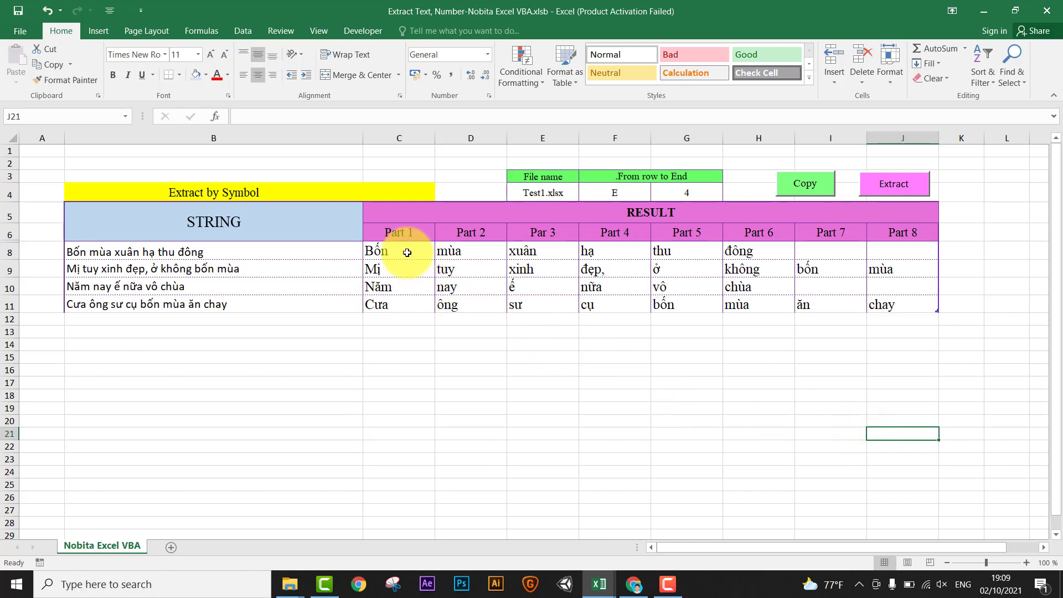
left_click(446, 372)
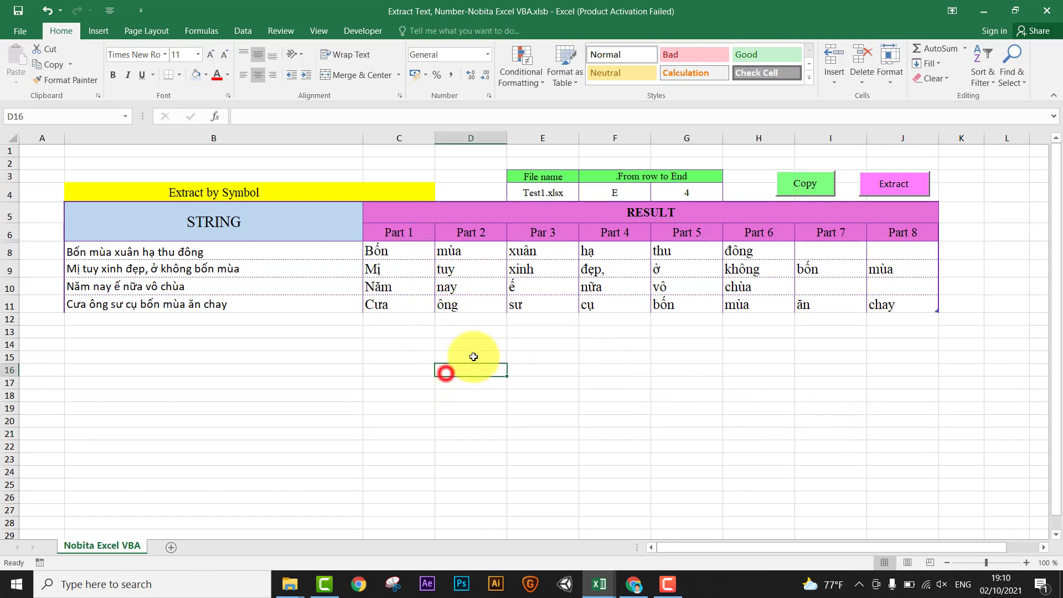
Set the source column to F and pull in the seven email sentences
left_click(618, 194)
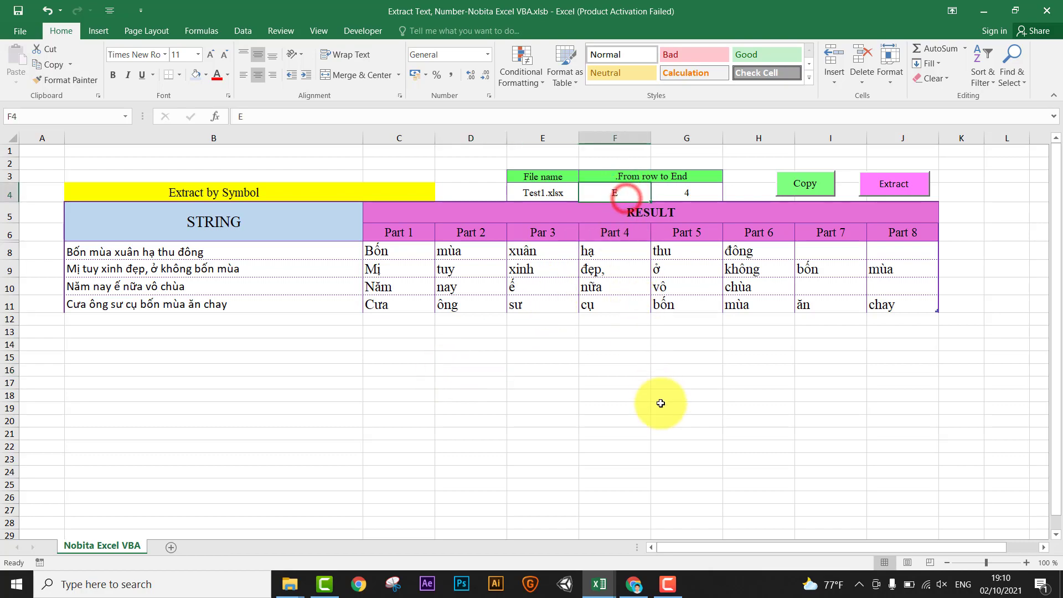
type("F")
left_click(745, 434)
left_click(805, 180)
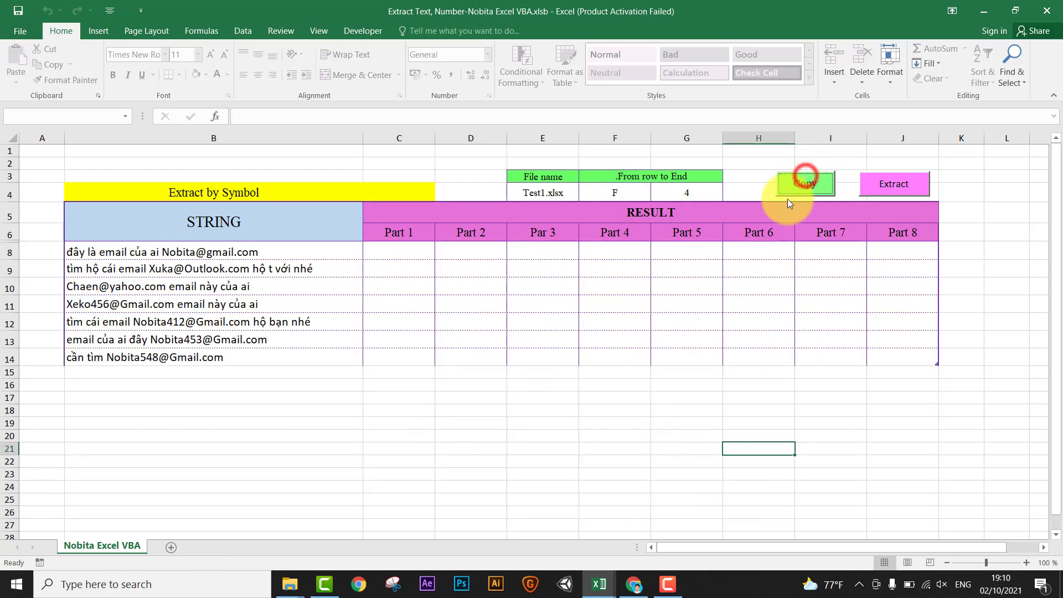
left_click(621, 418)
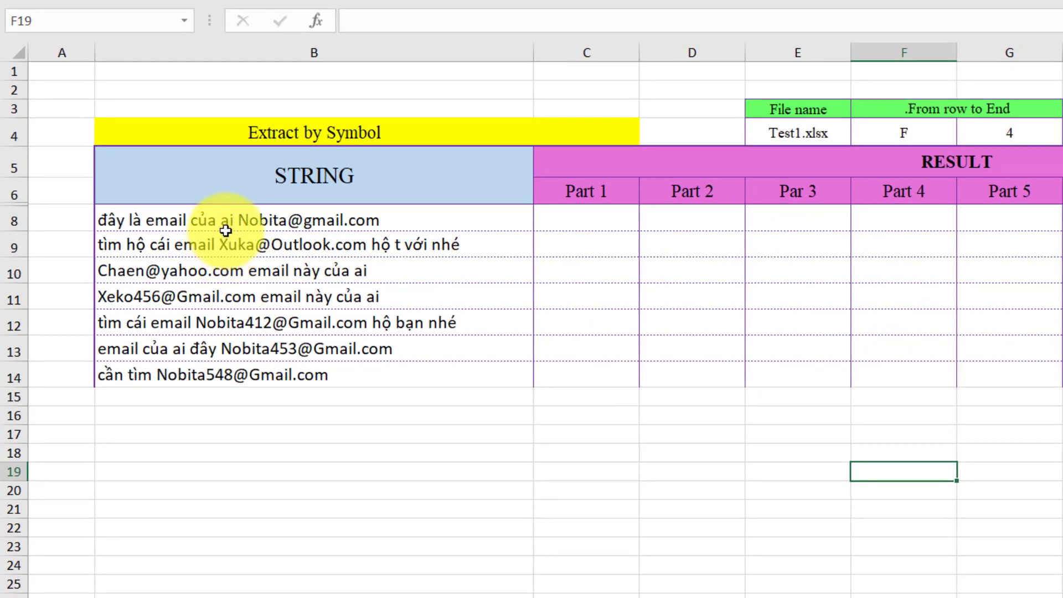
left_click(229, 222)
key("ctrl+Down")
left_click(235, 220)
Colour the email addresses inside the strings in B8 and B9 red
left_click_drag(236, 220, 438, 218)
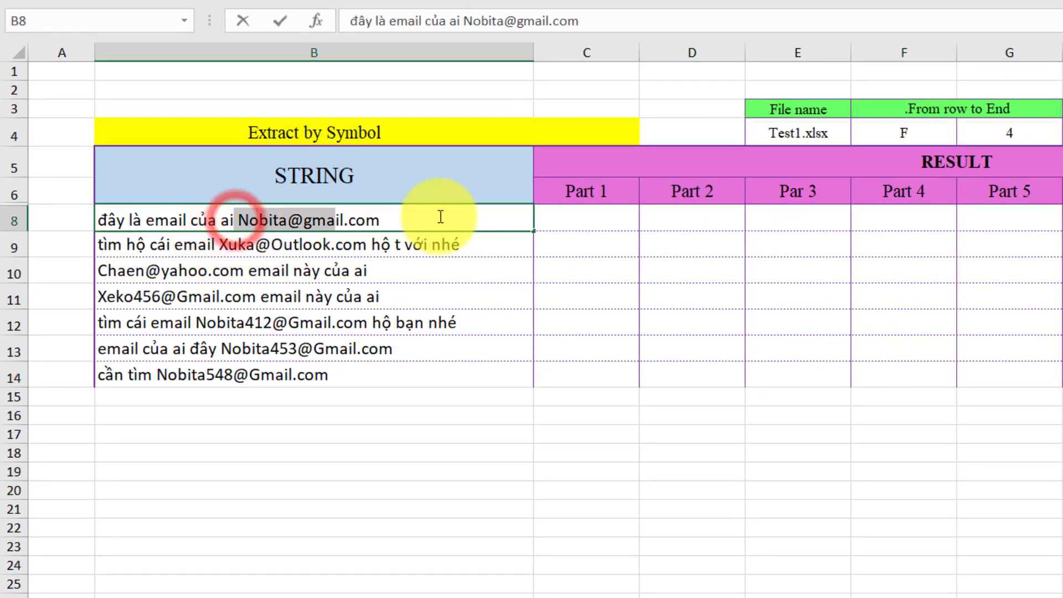
left_click(332, 374)
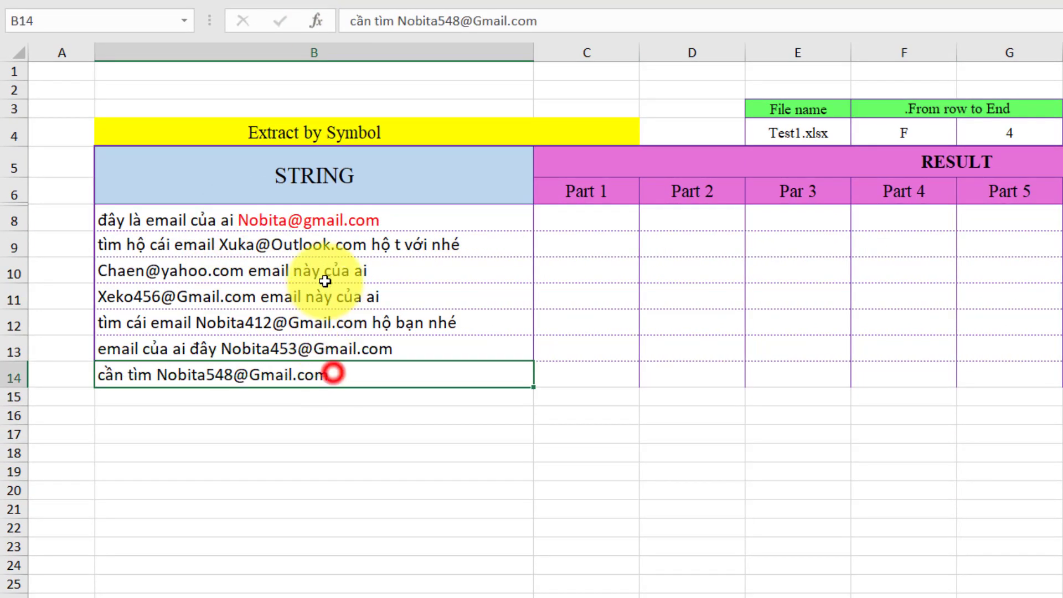
left_click(285, 246)
double_click(249, 246)
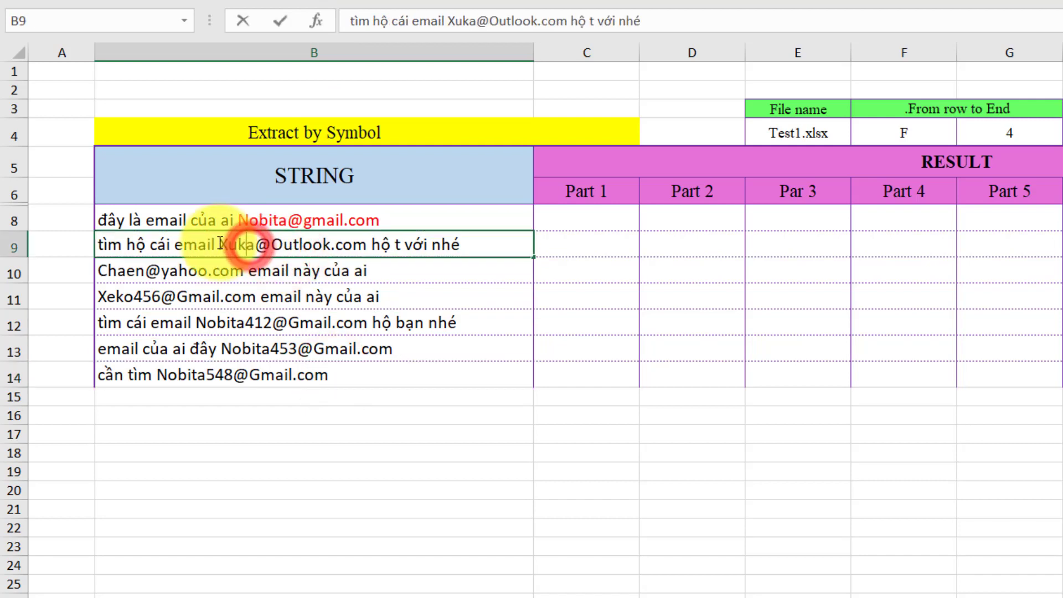
left_click_drag(219, 244, 366, 244)
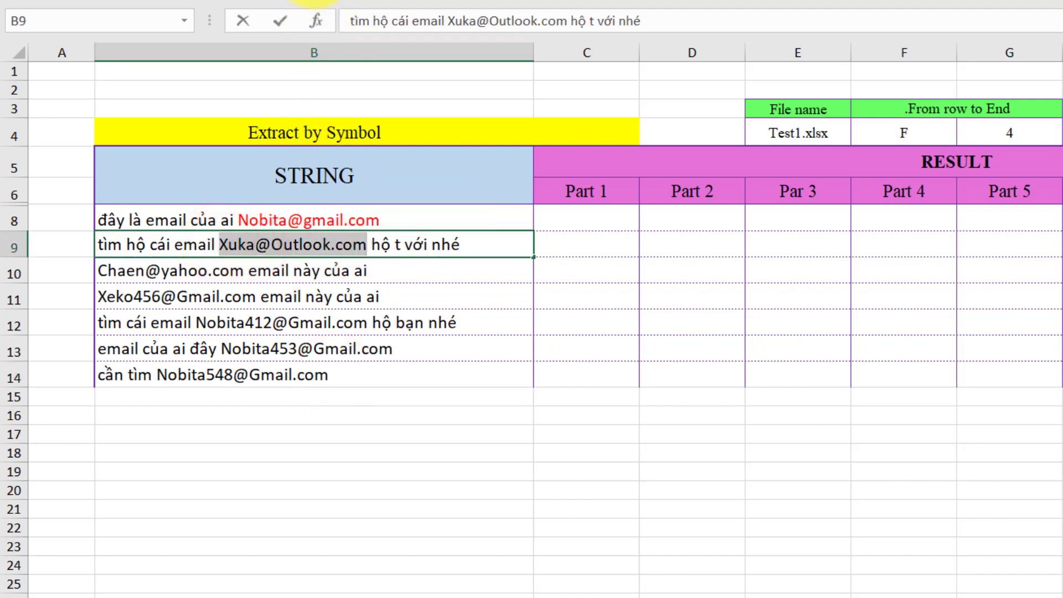
left_click(321, 227)
left_click(252, 295)
Colour the email address inside B10 red and check the recoloured text
double_click(245, 270)
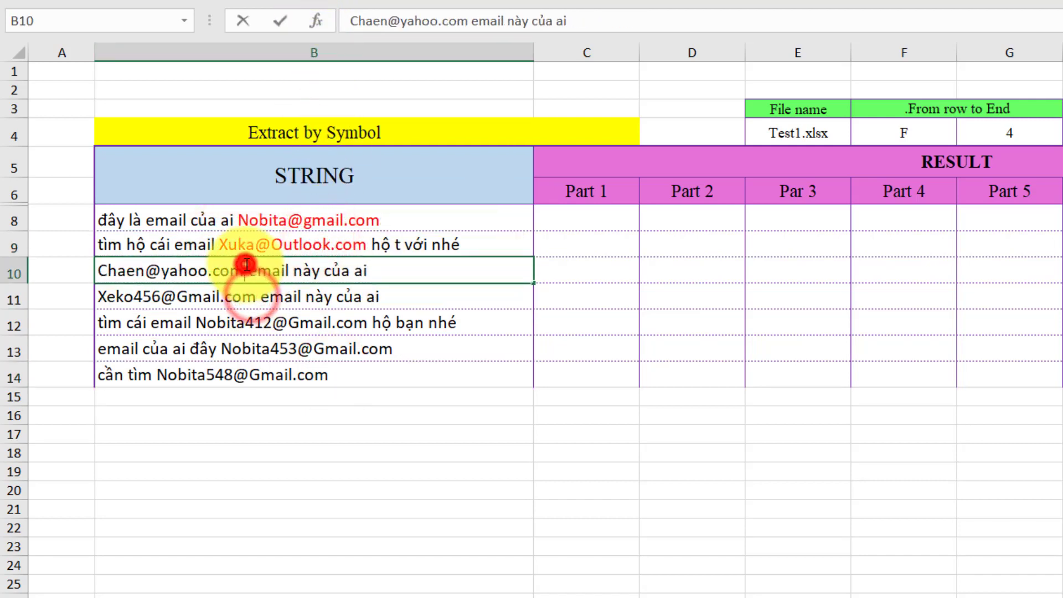
left_click(98, 270, "shift")
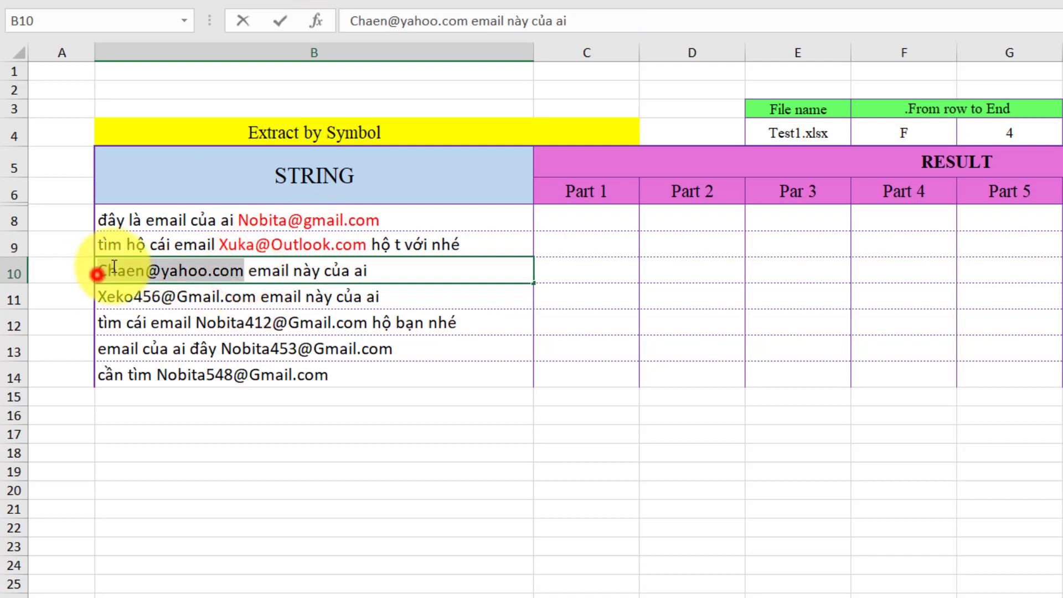
left_click(464, 383)
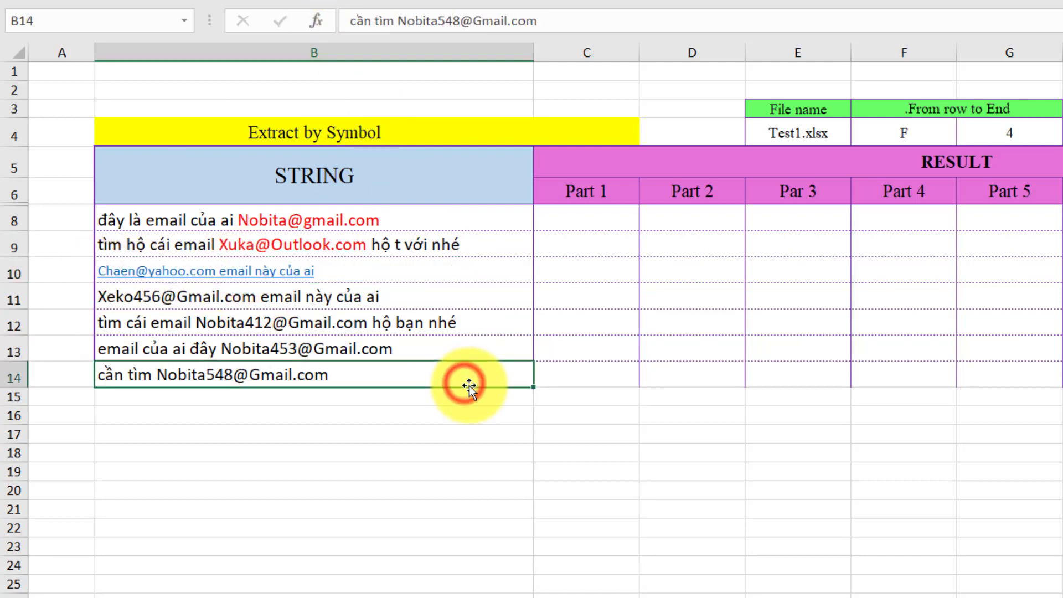
left_click(572, 447)
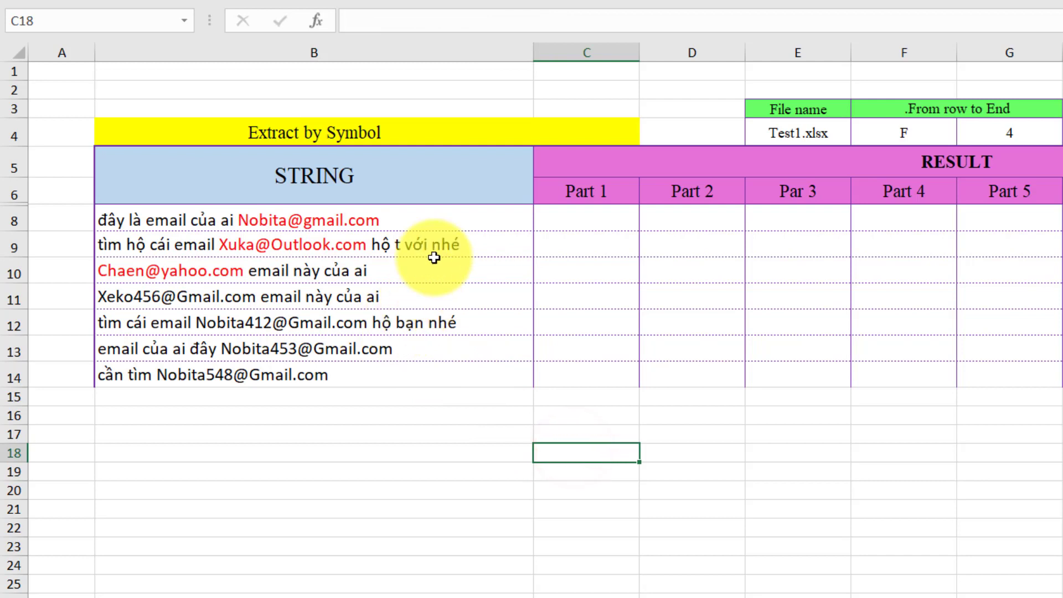
left_click(391, 281)
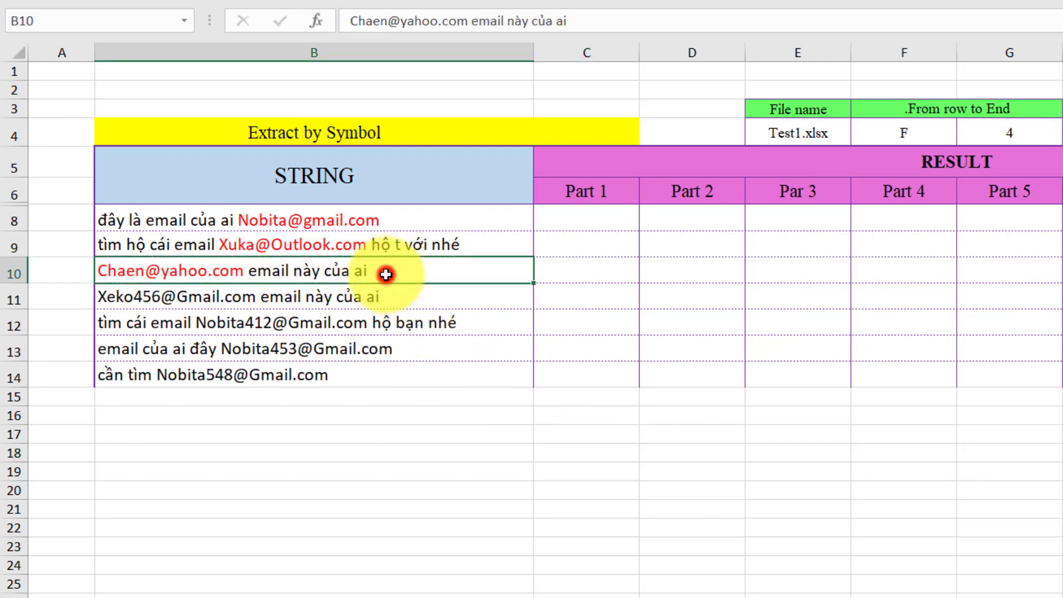
left_click(877, 446)
left_click(410, 127)
Set the B4 mode to Extract email and run Extract to fill Part 1
left_click(542, 135)
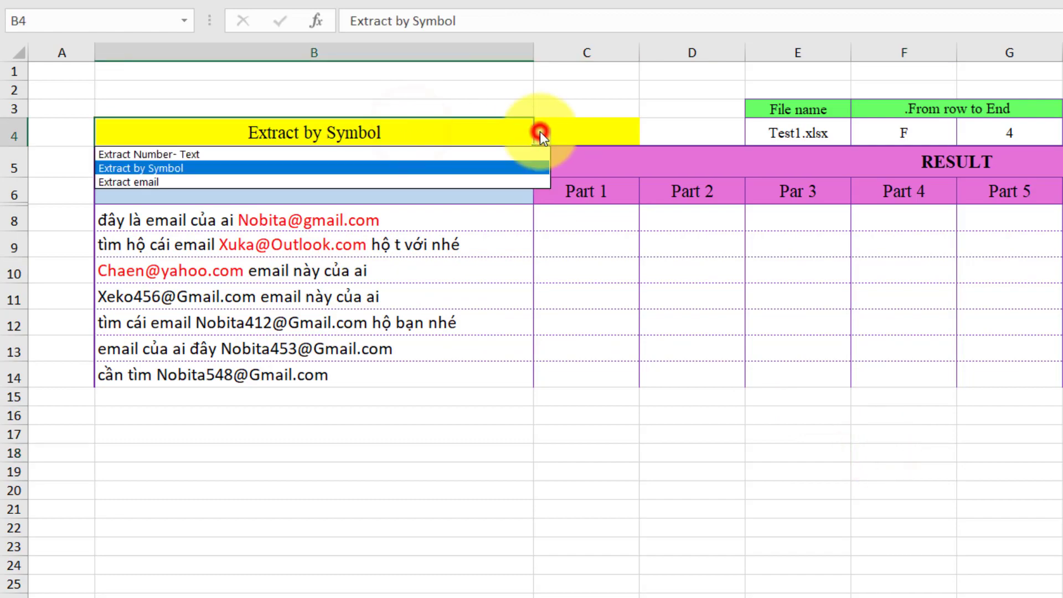
left_click(383, 178)
left_click(632, 429)
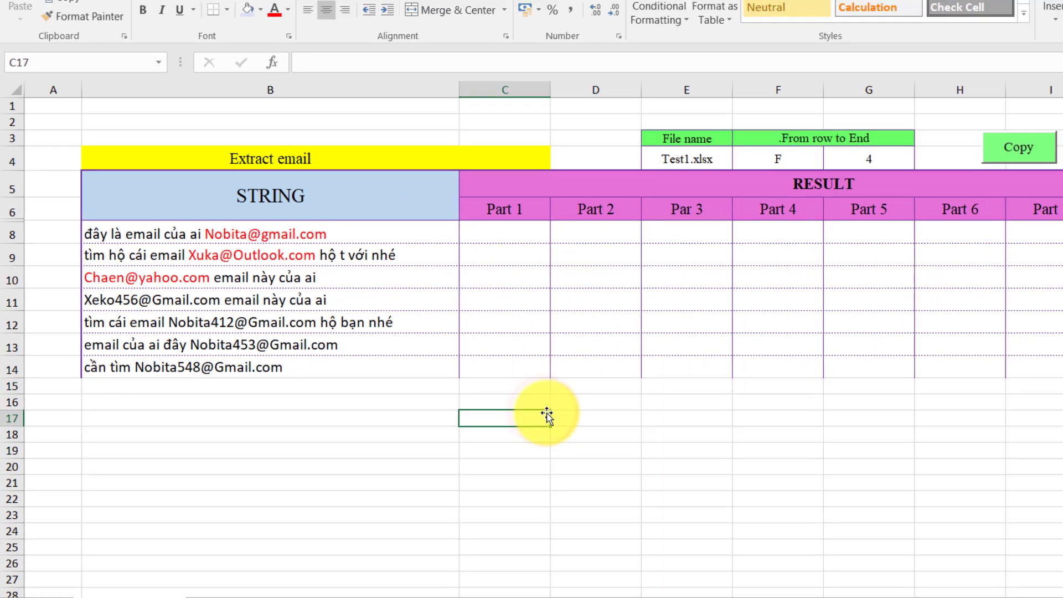
left_click(702, 443)
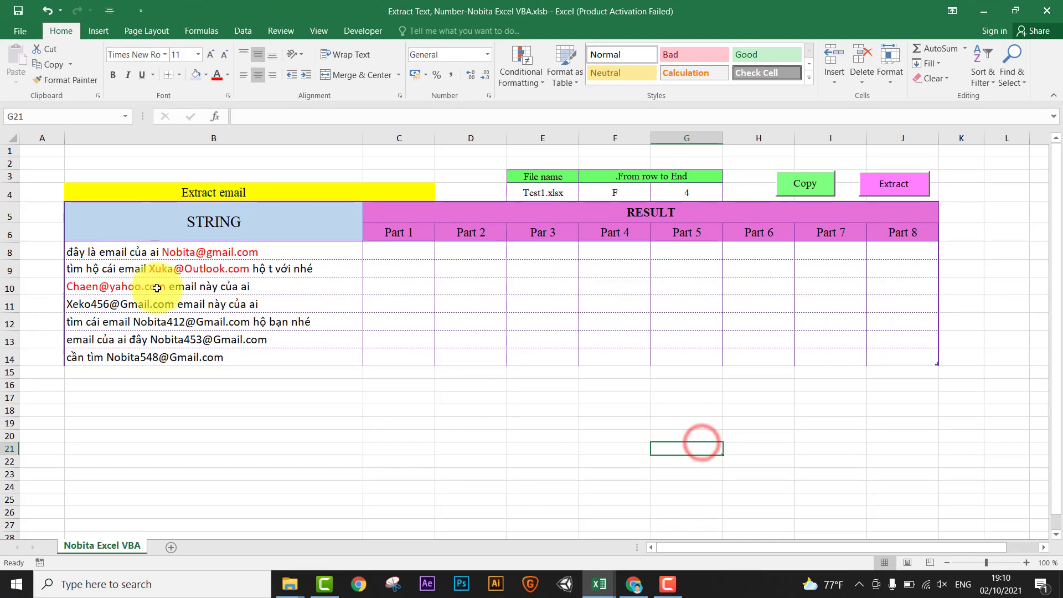
left_click(898, 192)
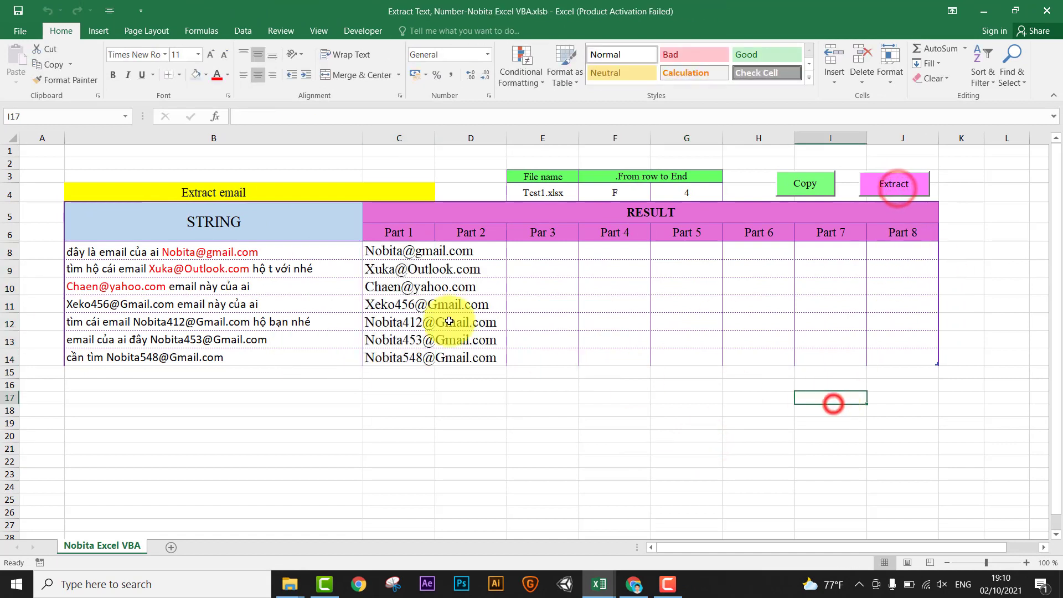
Colour the extracted email addresses in C8:C14 red
left_click_drag(374, 248, 382, 357)
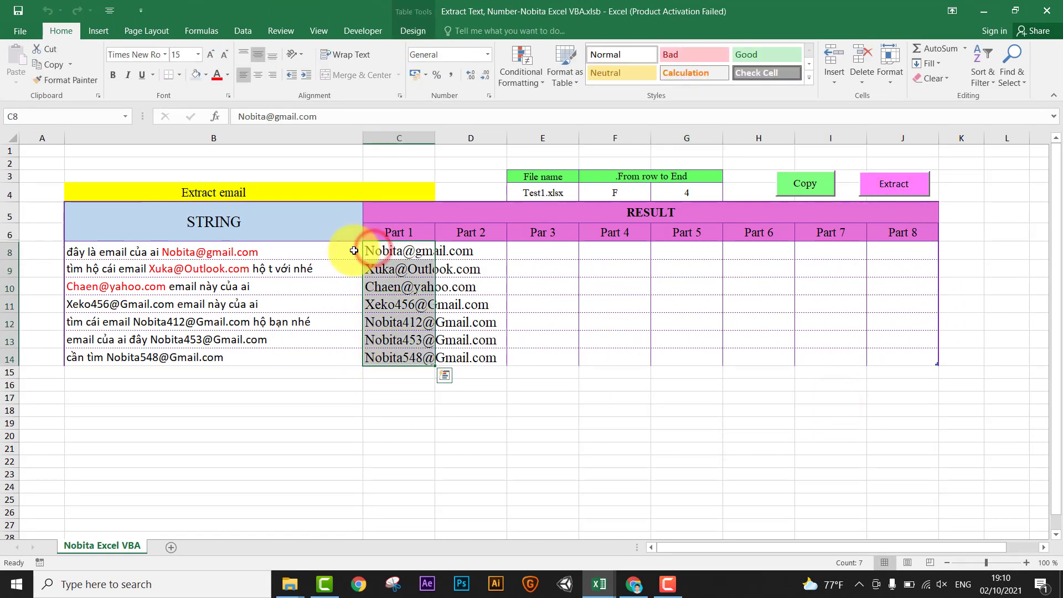
left_click(216, 75)
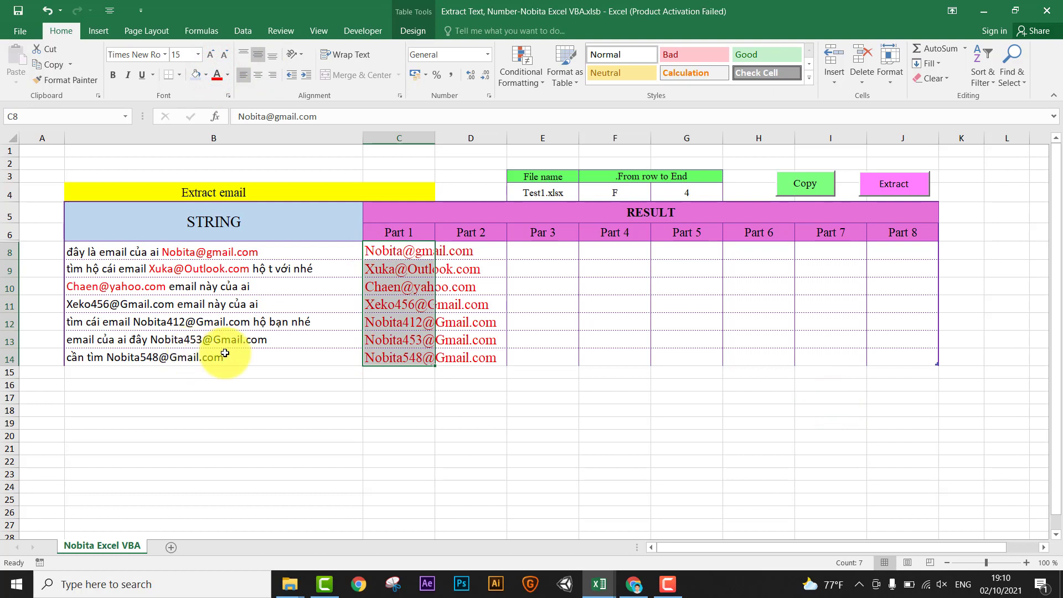
left_click(547, 411)
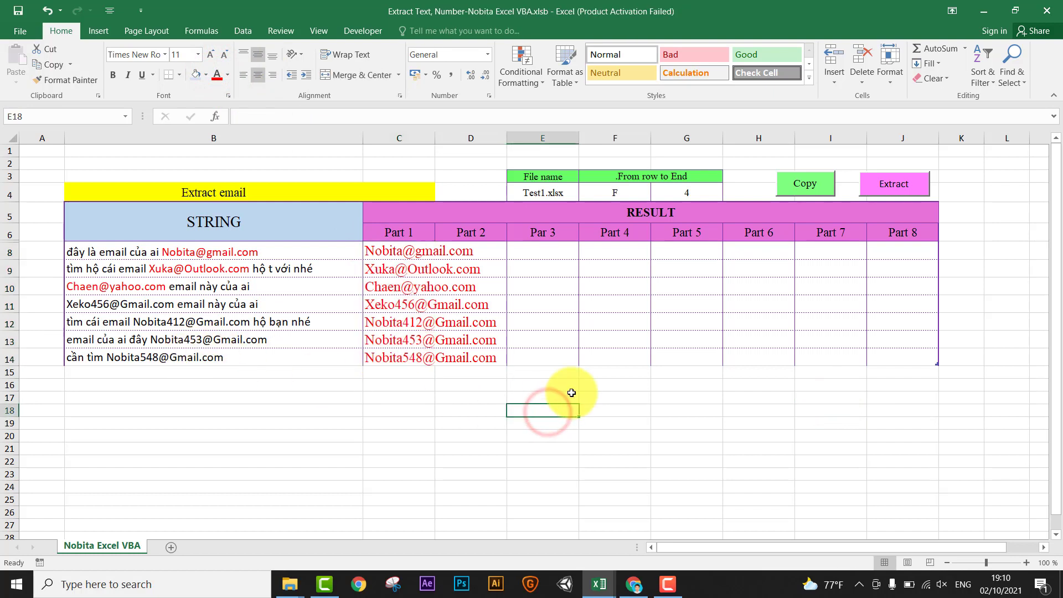
Switch the B4 extraction mode to Extract Number- Text
left_click(283, 189)
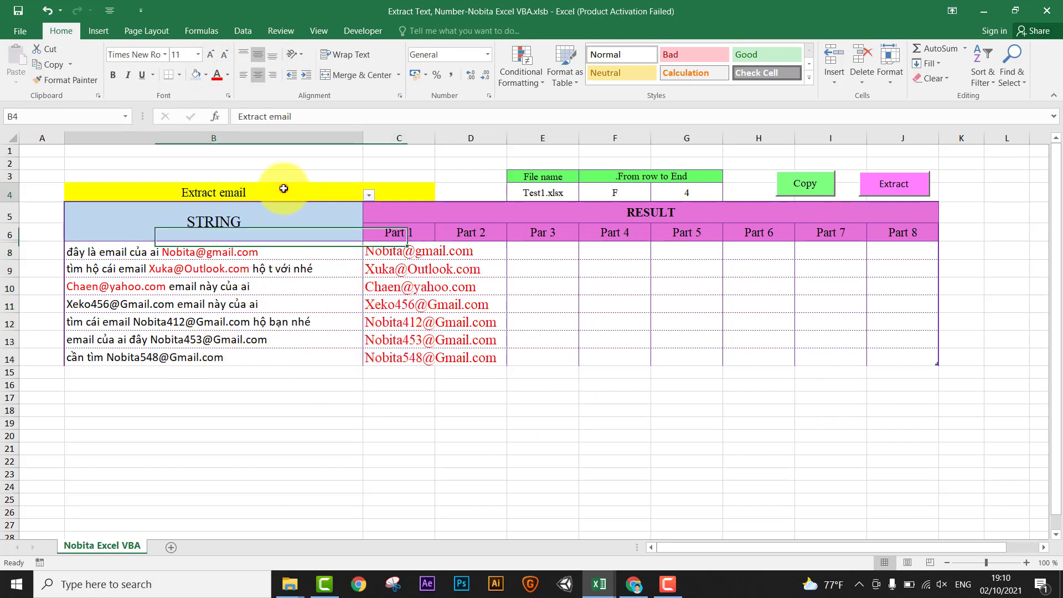
left_click(368, 195)
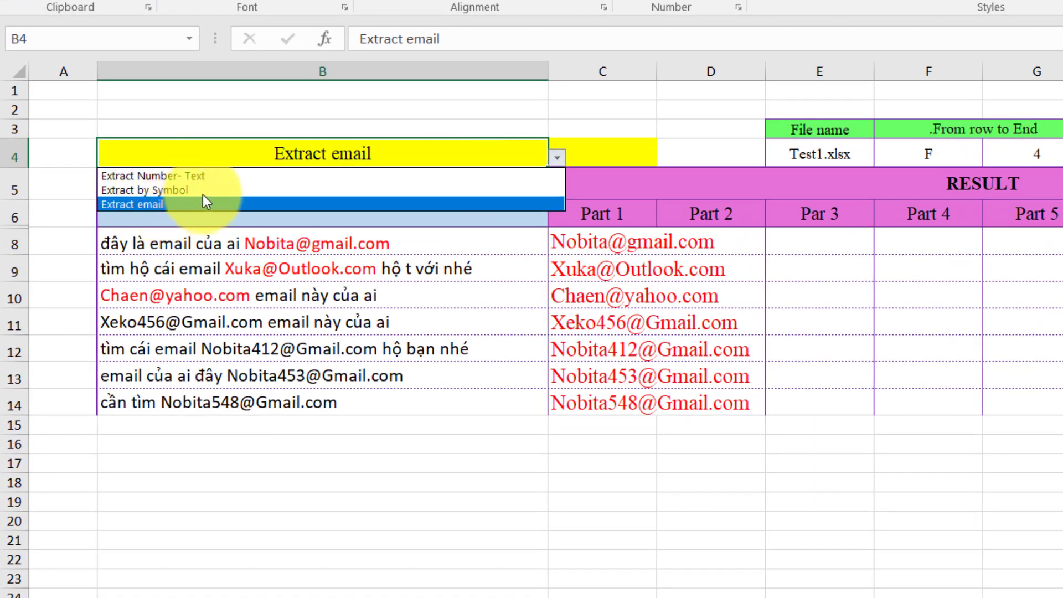
left_click(229, 177)
left_click(622, 149)
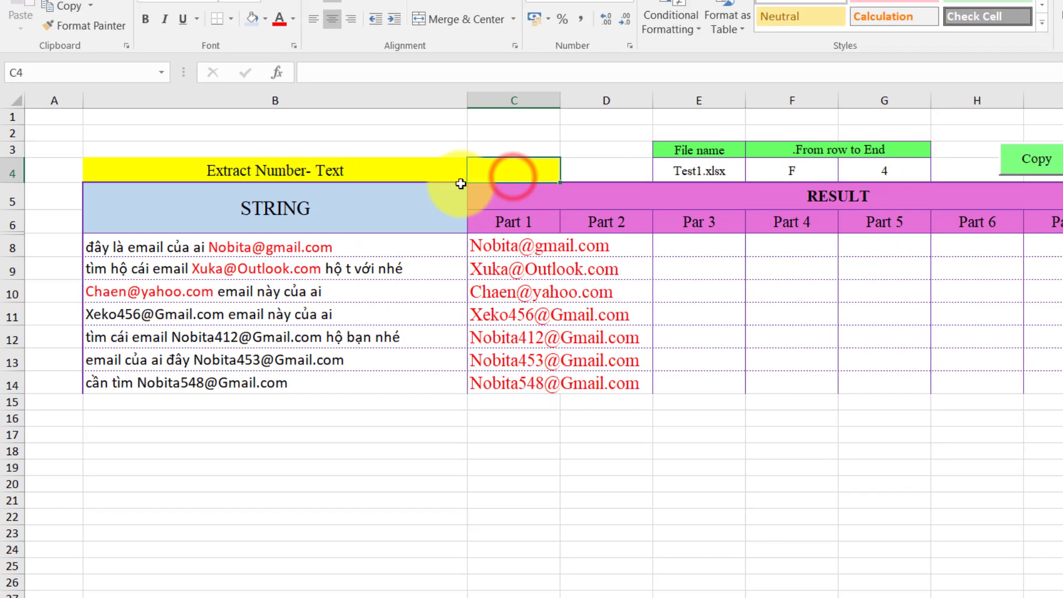
Set the B4 mode back to Extract by Symbol and bring up Test1.xlsx
left_click(286, 191)
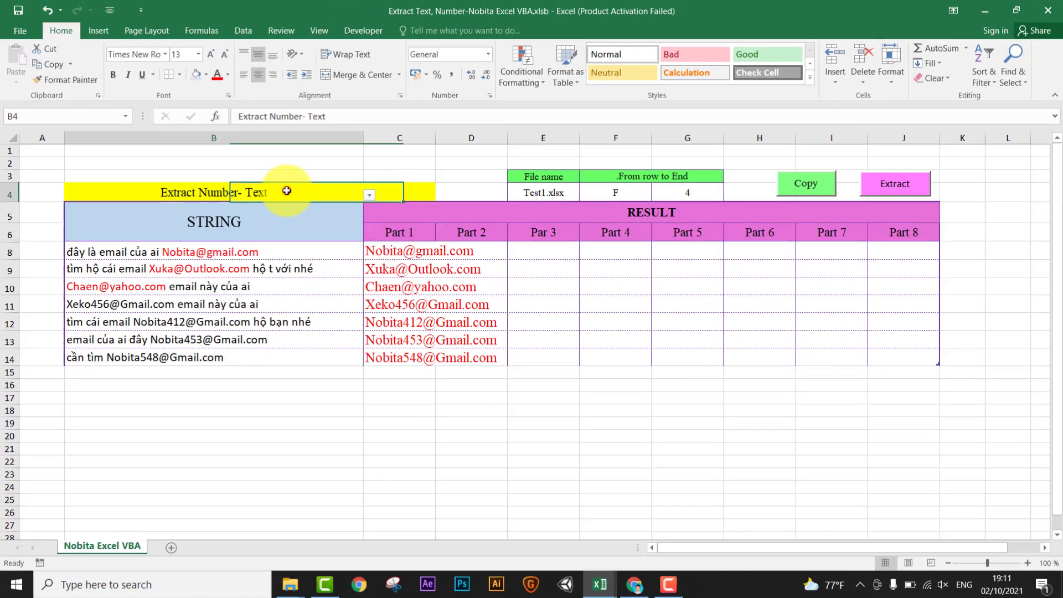
left_click(369, 197)
left_click(236, 221)
left_click(403, 190)
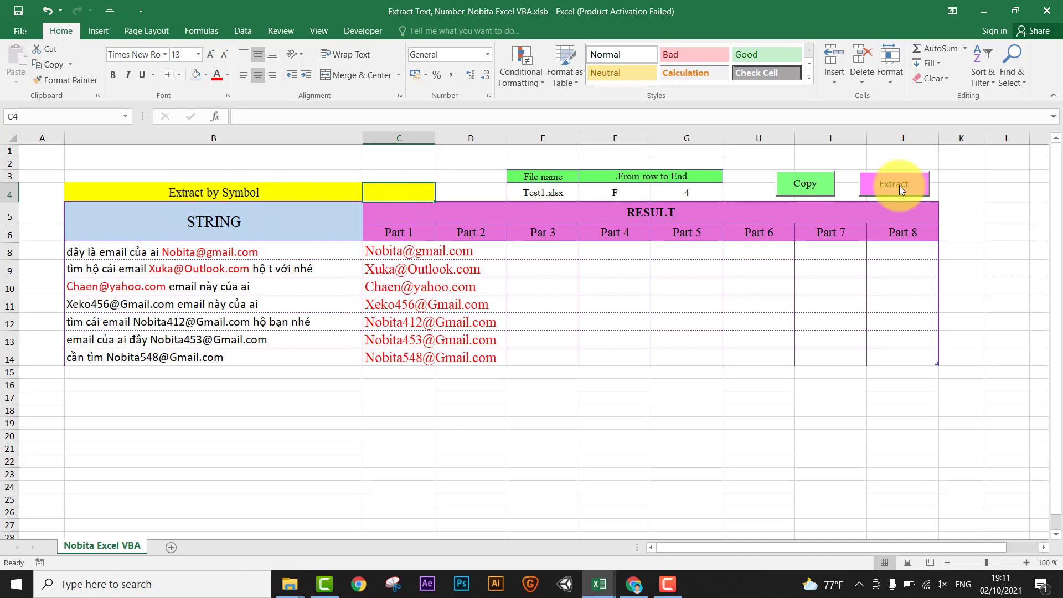
left_click(867, 407)
left_click(506, 518)
Copy the Num-Text strings B4:B9 in Test1.xlsx with Ctrl+C
left_click(707, 415)
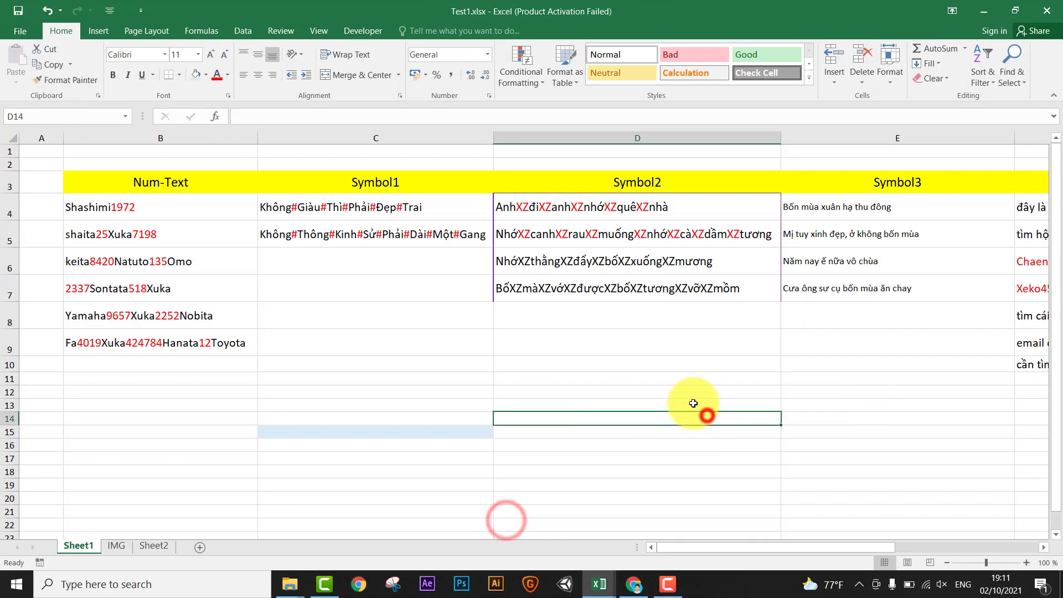
left_click_drag(181, 210, 186, 336)
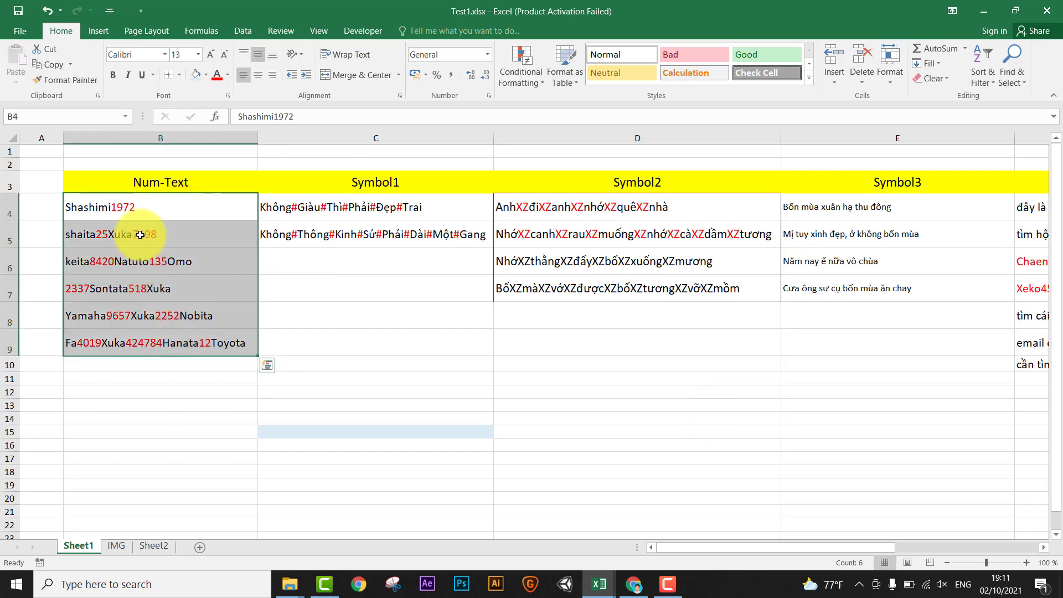
left_click(392, 353)
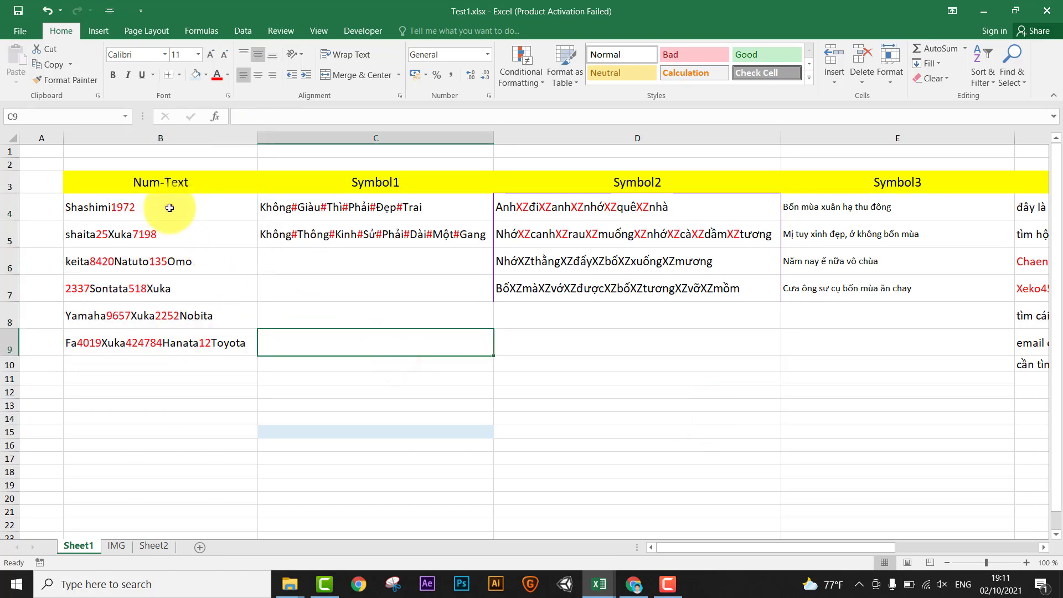
left_click_drag(170, 207, 244, 341)
key("ctrl+c")
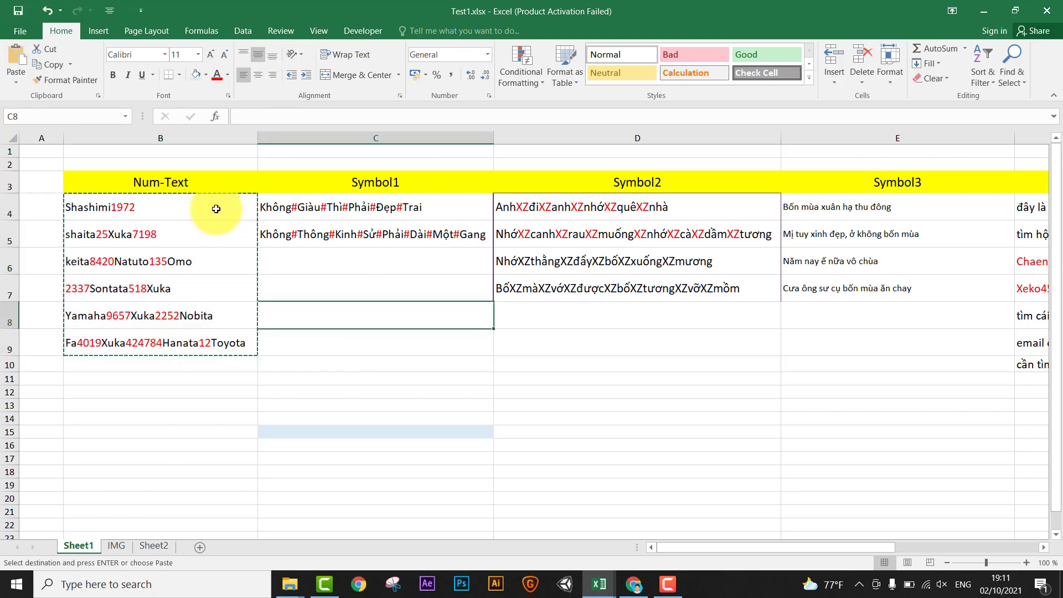
left_click_drag(216, 209, 212, 346)
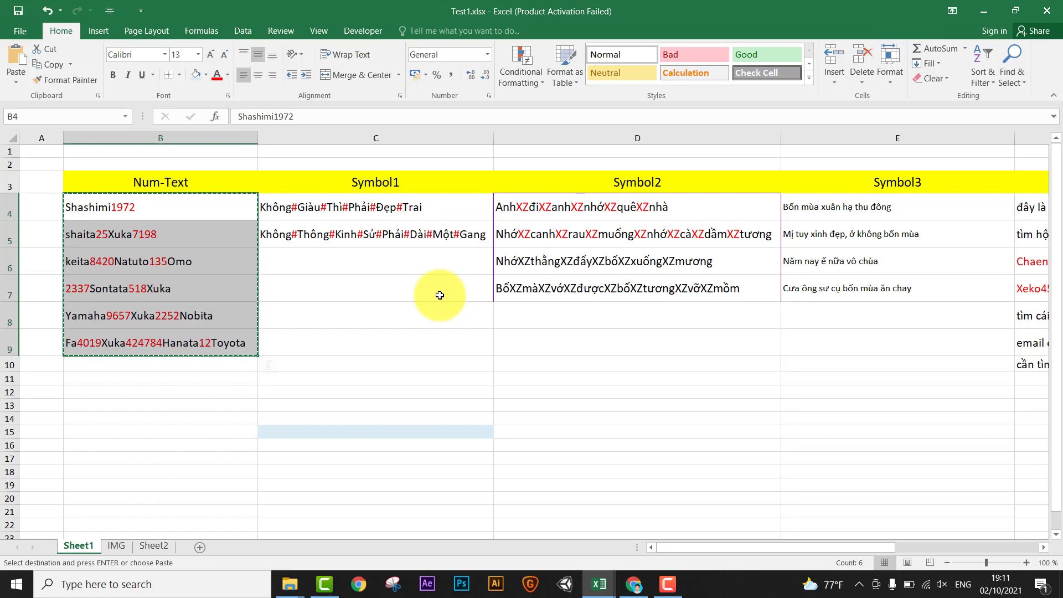
Return to the extraction workbook and review the source strings in B8 to B14
left_click(991, 18)
left_click(475, 387)
left_click(188, 252)
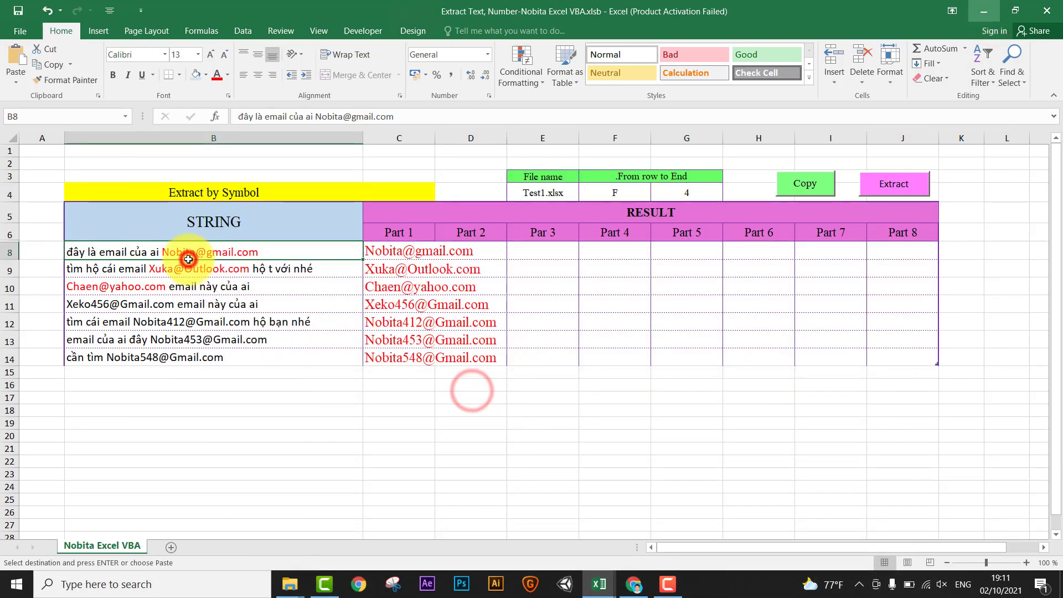
left_click(209, 355)
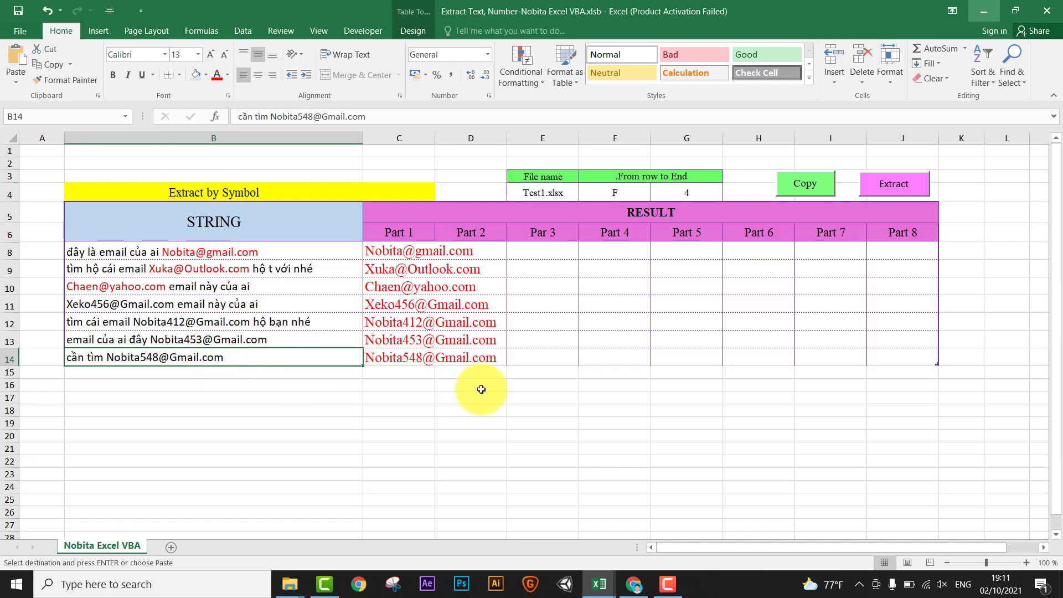
left_click(610, 382)
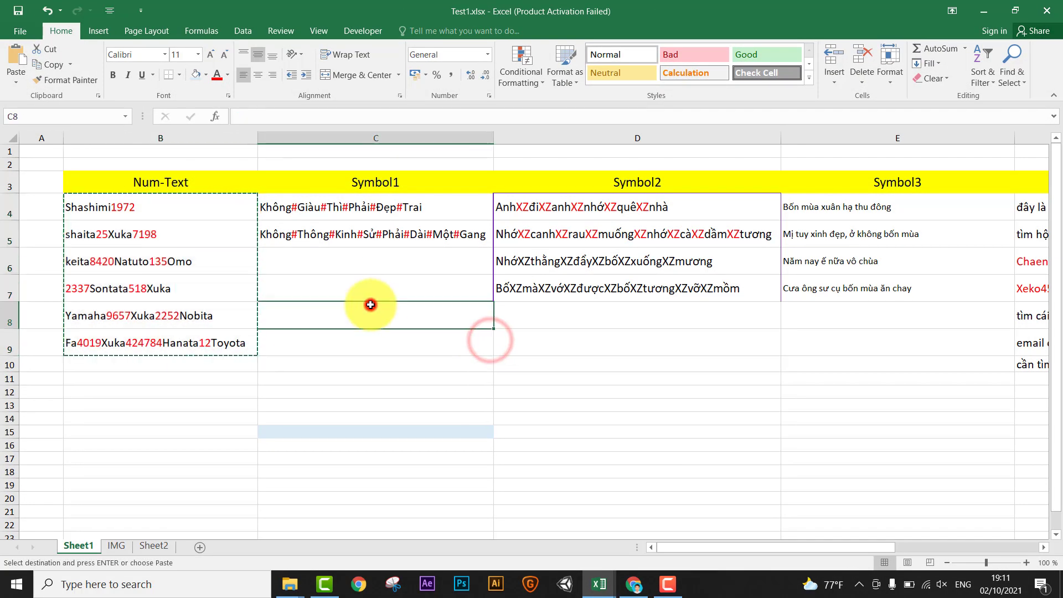
left_click(370, 308)
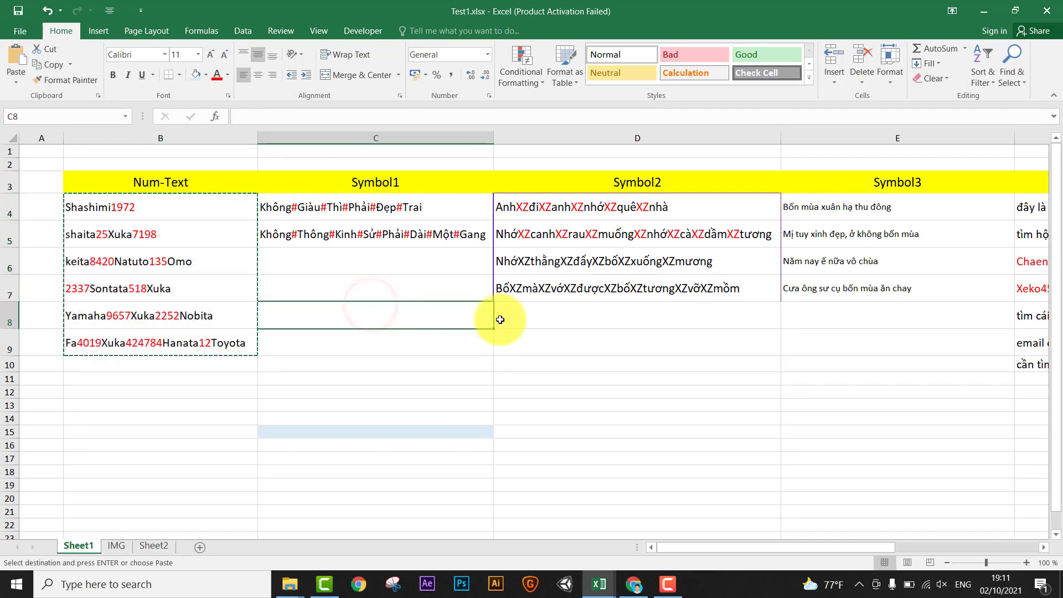
left_click(829, 410)
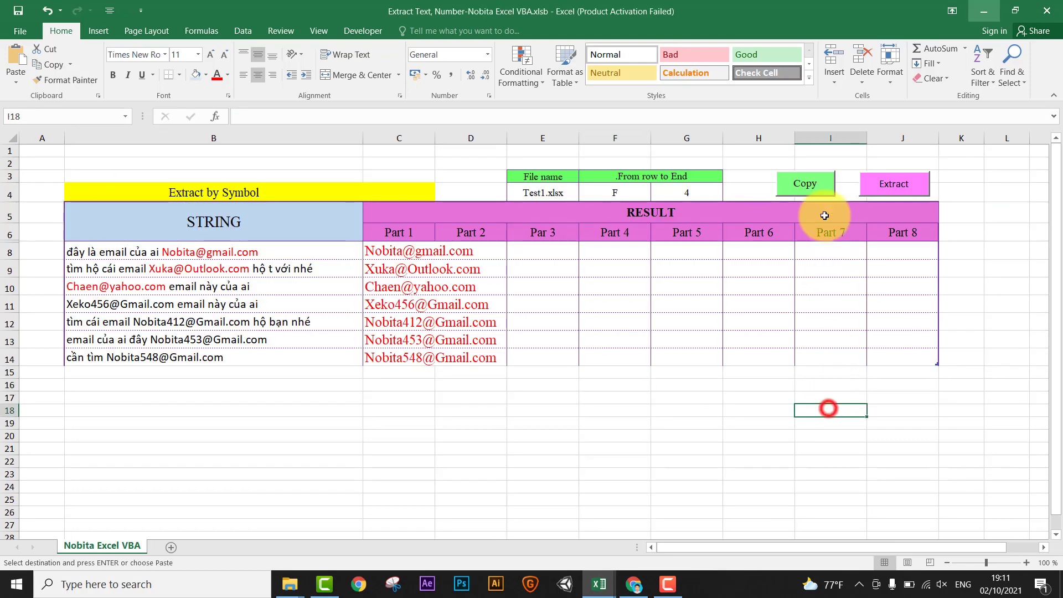
Cancel the pending copy of B4:B9 in Test1.xlsx with Esc
left_click(806, 195)
left_click(628, 417)
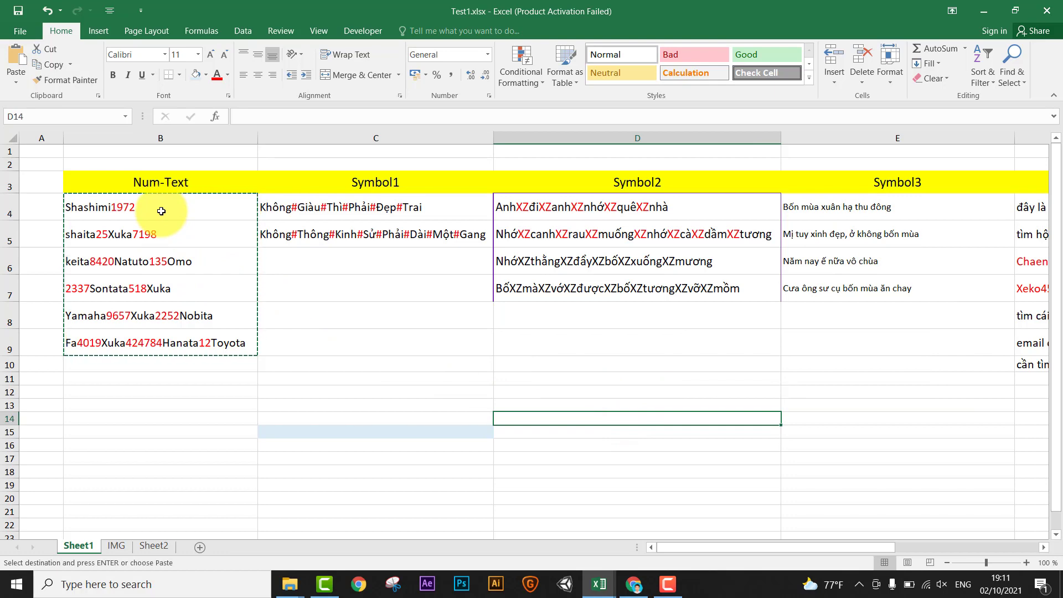
left_click(477, 405)
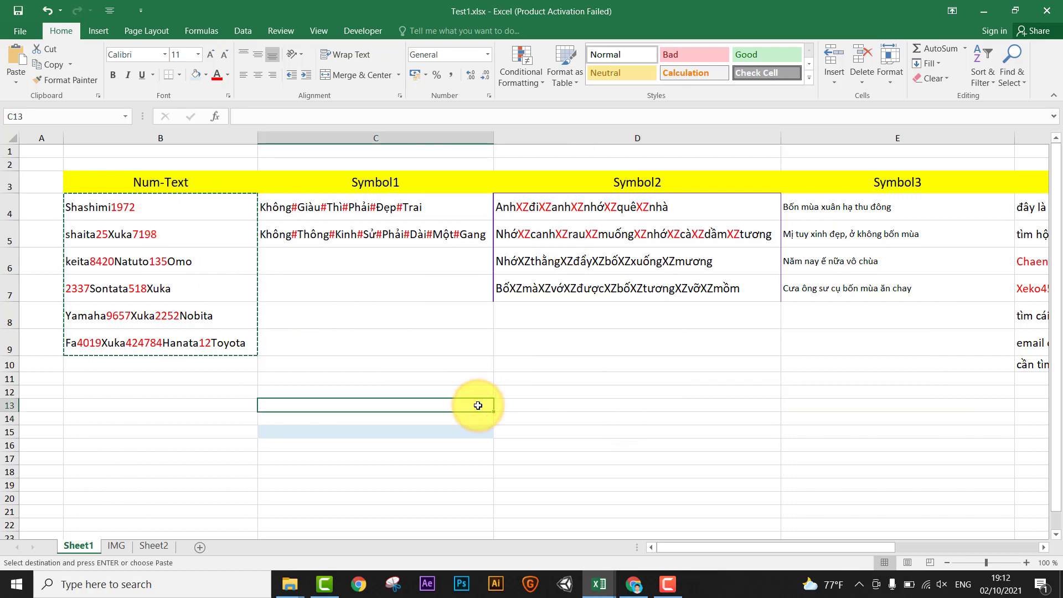
key("Escape")
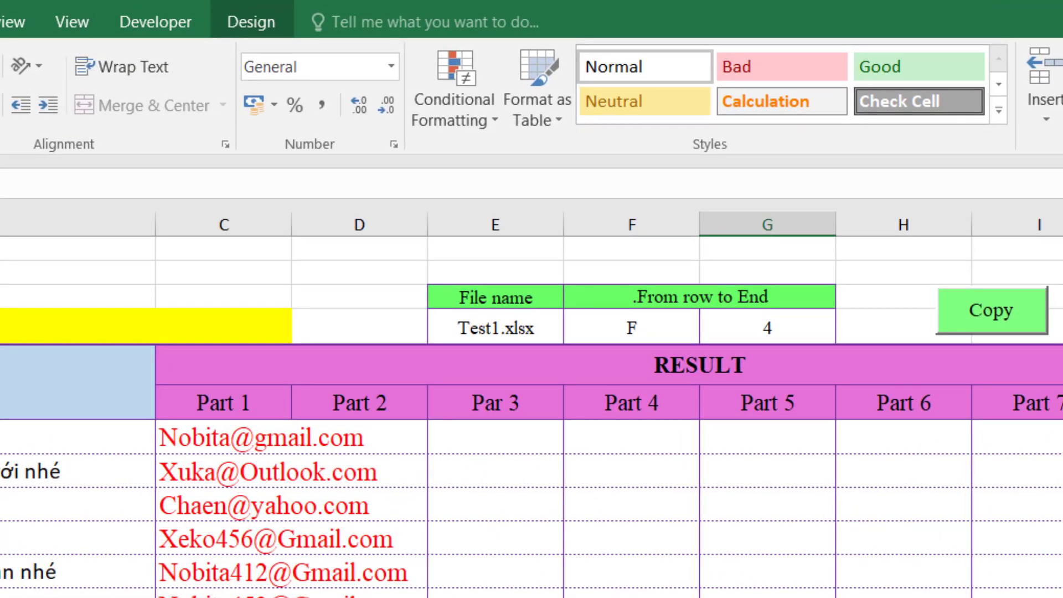
Check Test1.xlsx in file name cell E4, then bring up This PC in File Explorer
left_click(548, 329)
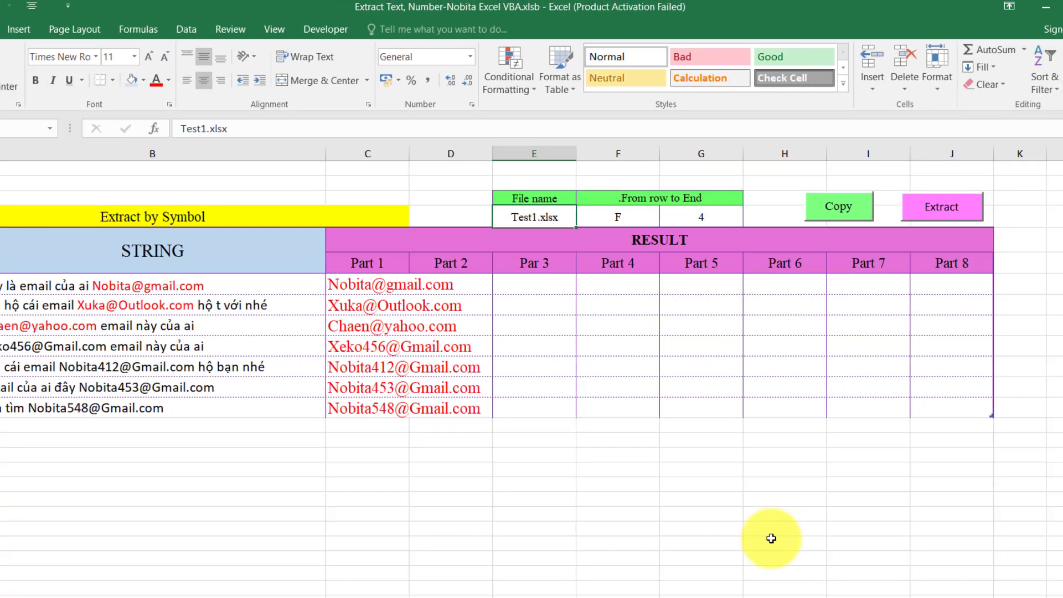
left_click(766, 457)
left_click(621, 571)
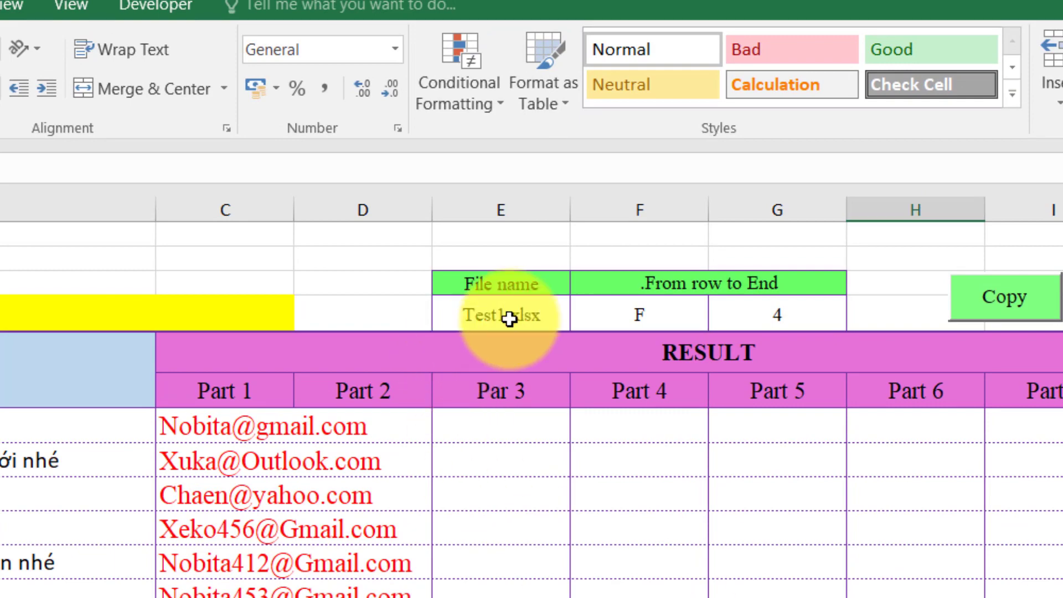
left_click(508, 317)
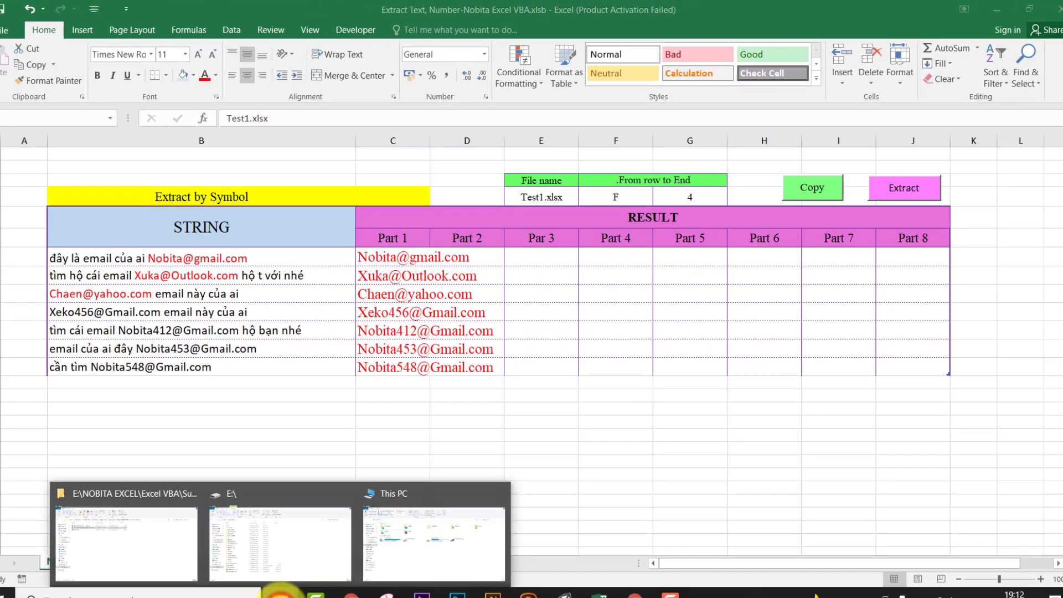
mouse_move(289, 583)
left_click(414, 536)
Turn File name extensions off and back on, minimize File Explorer, and select E4 in Excel
left_click(695, 374)
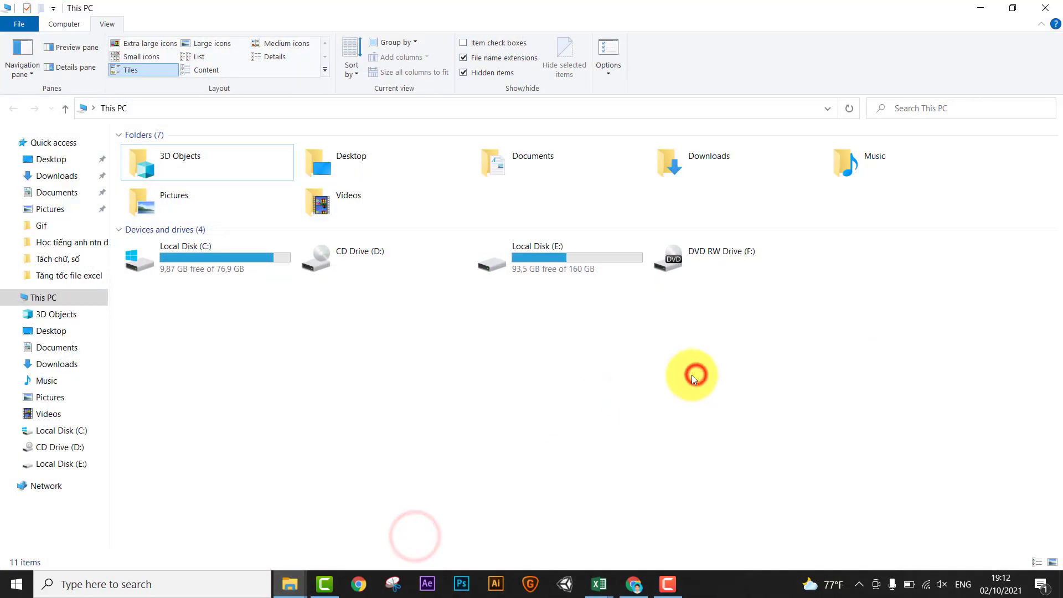
left_click(712, 399)
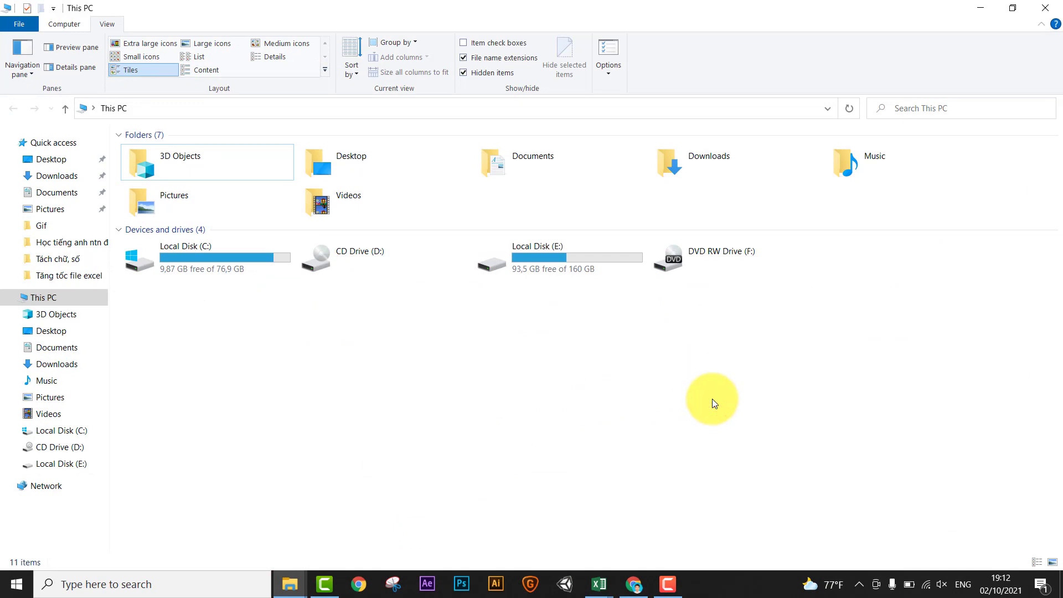
left_click(505, 443)
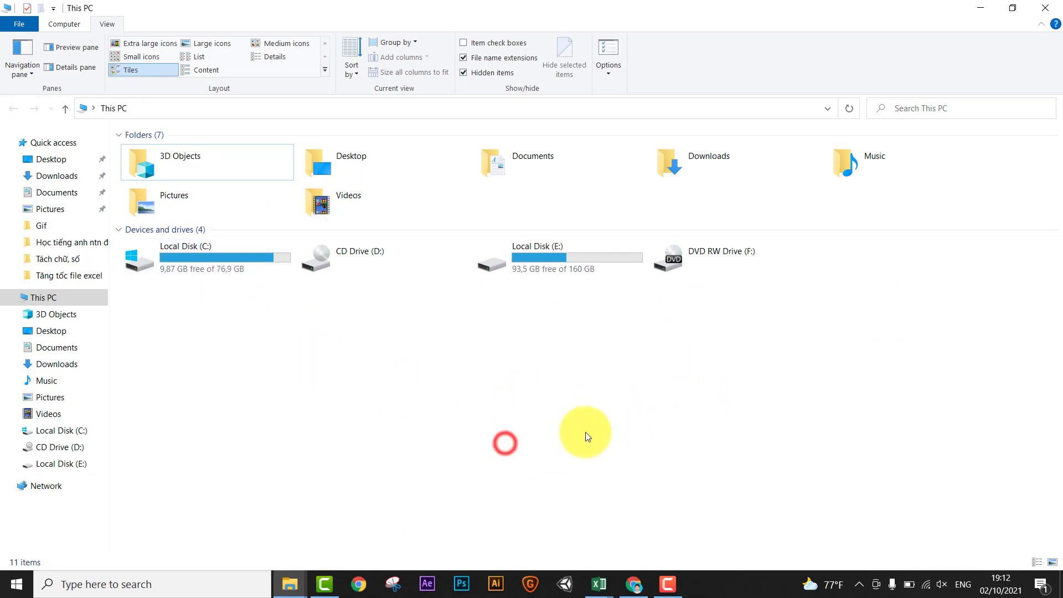
left_click(586, 431)
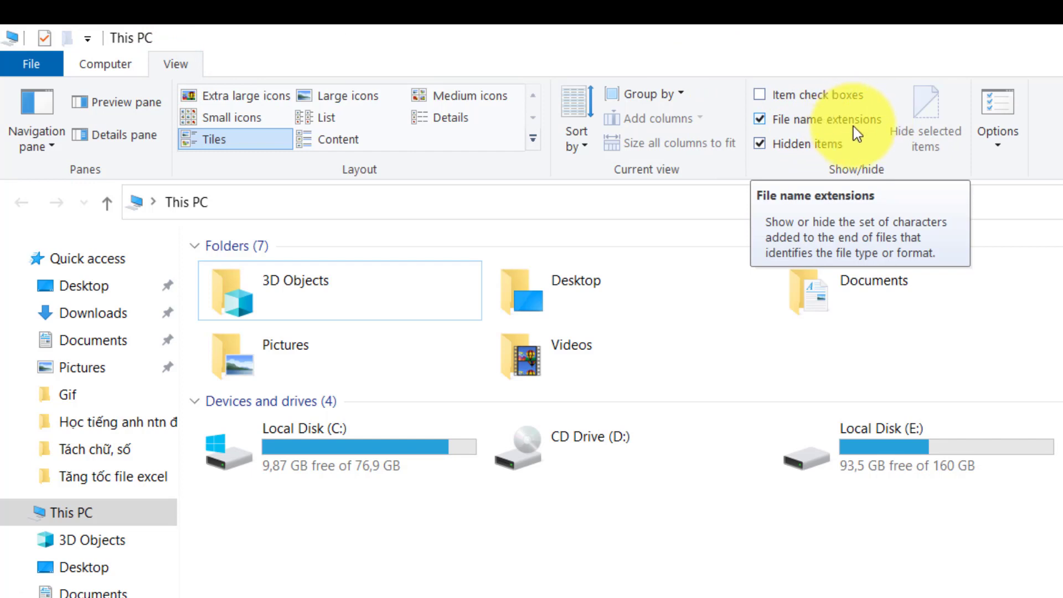
left_click(782, 122)
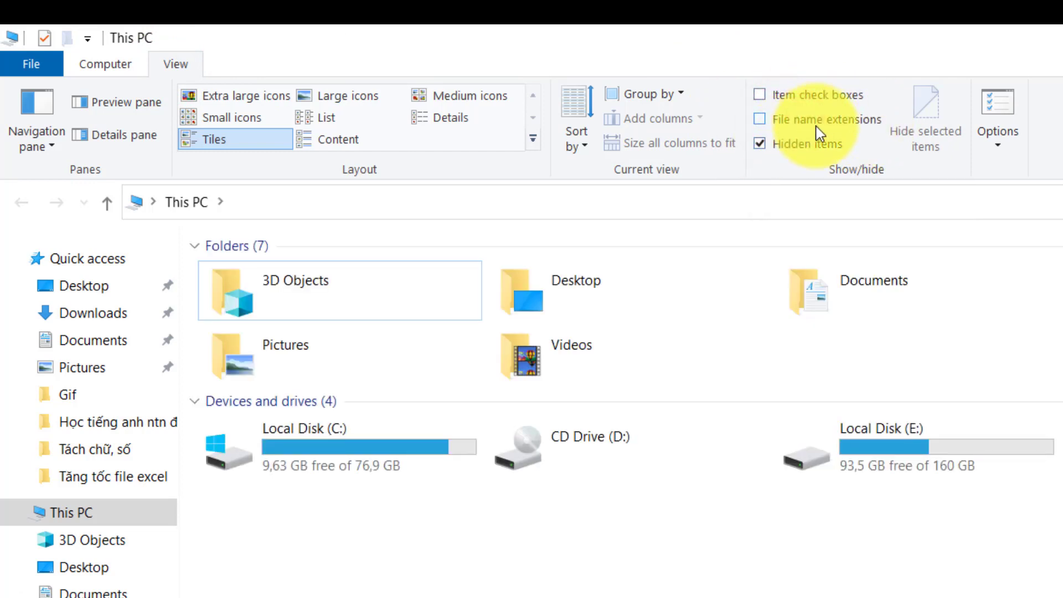
left_click(818, 126)
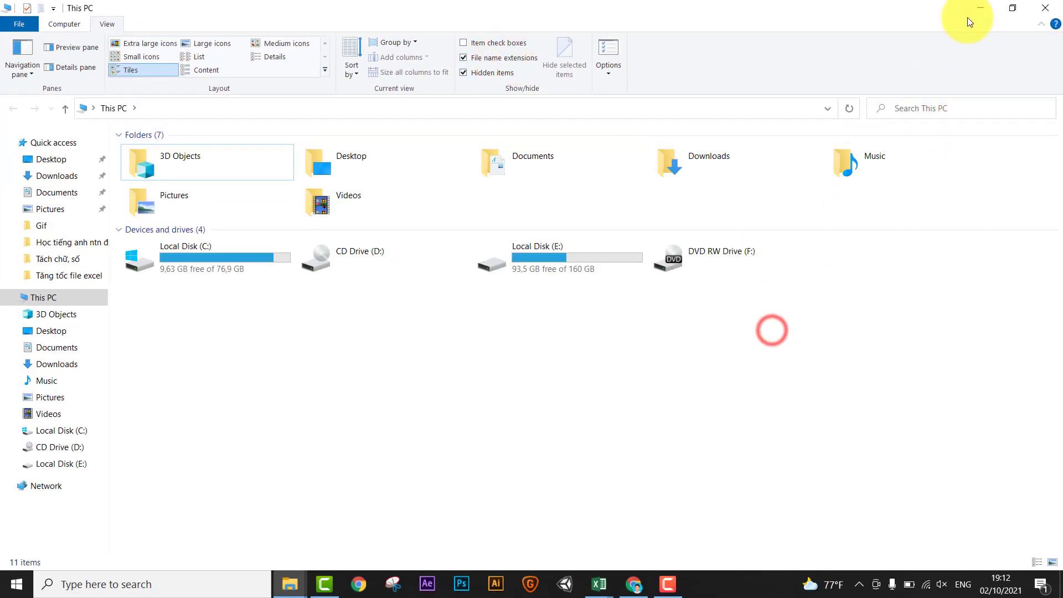
left_click(974, 9)
left_click(556, 197)
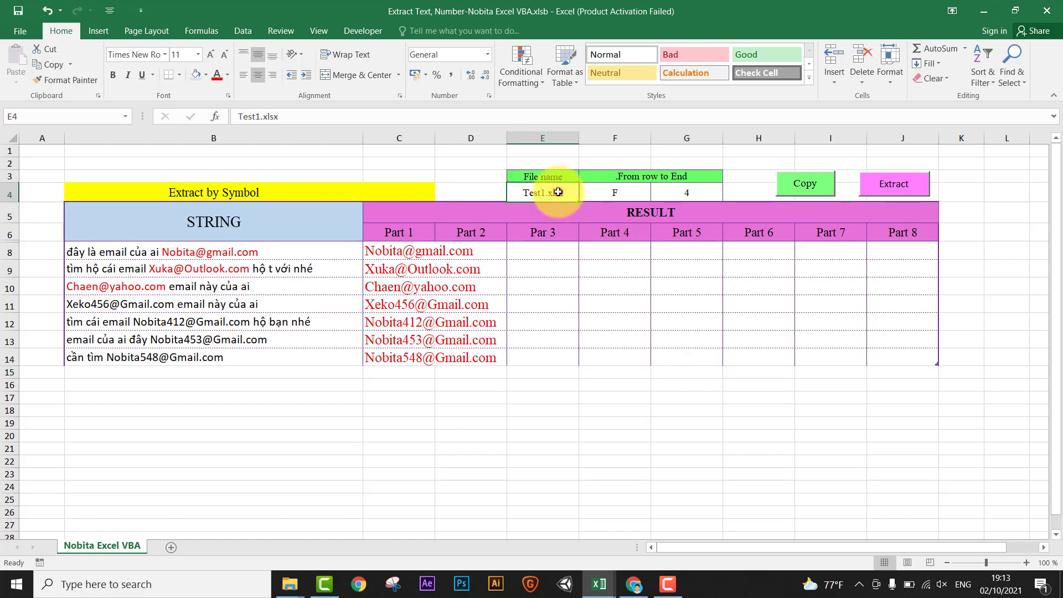
double_click(558, 192)
left_click(685, 360)
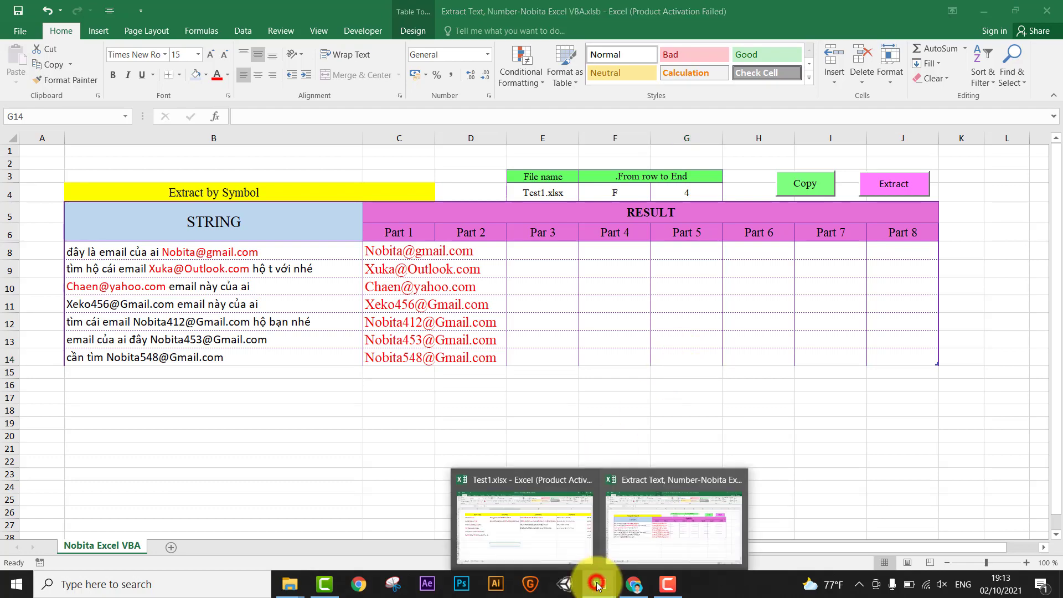
left_click(538, 543)
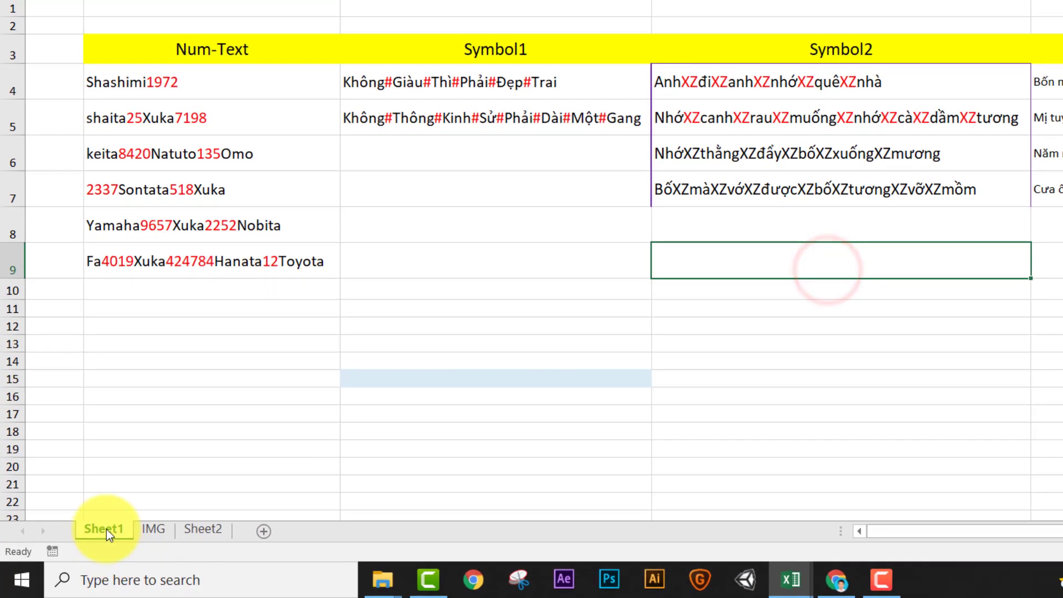
left_click(624, 364)
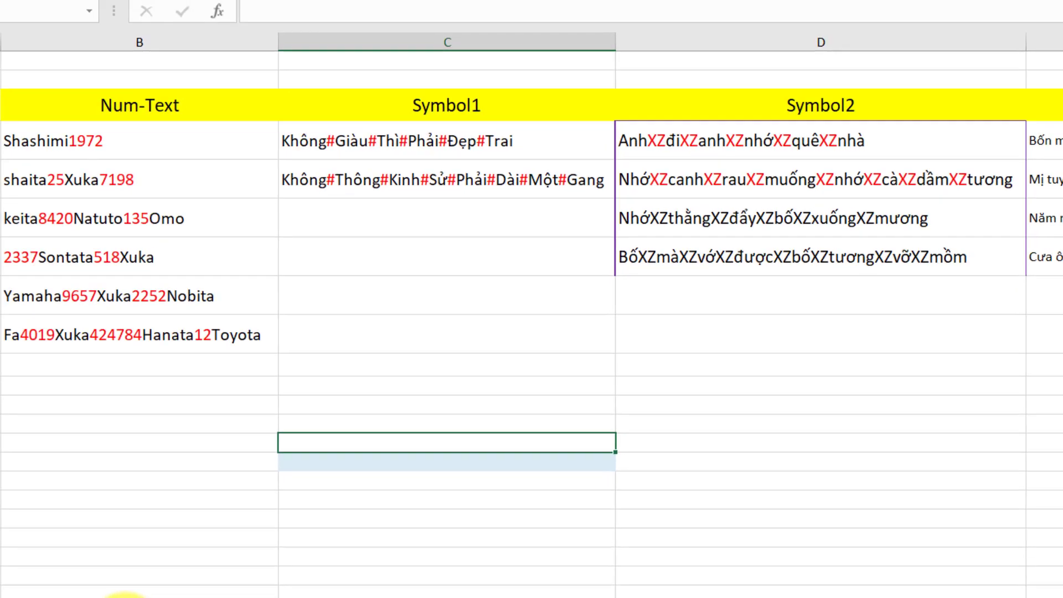
left_click(154, 529)
scroll(1057, 451, "down", 1)
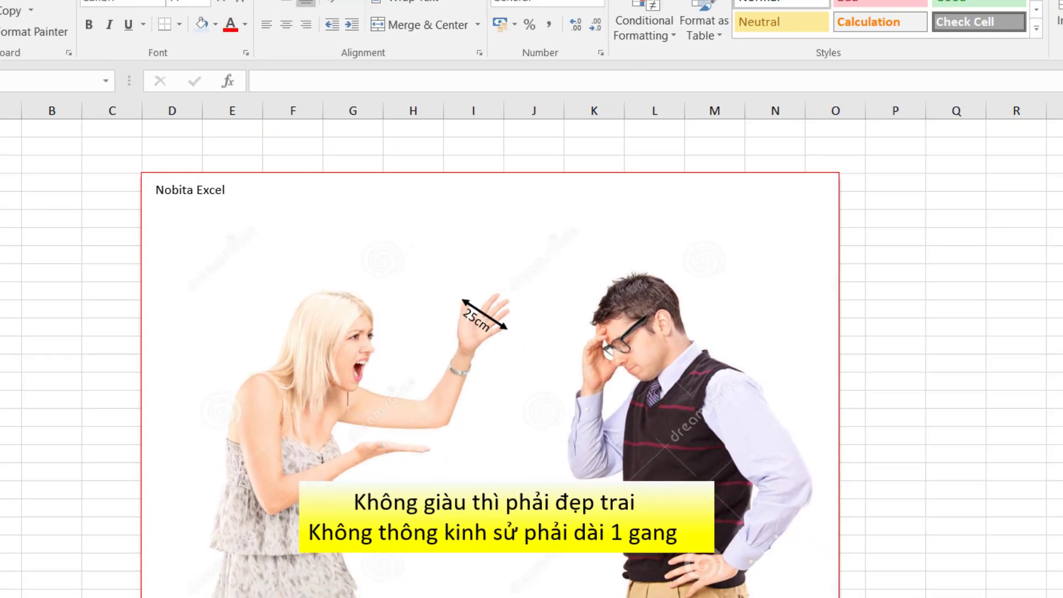
left_click(78, 545)
left_click(577, 404)
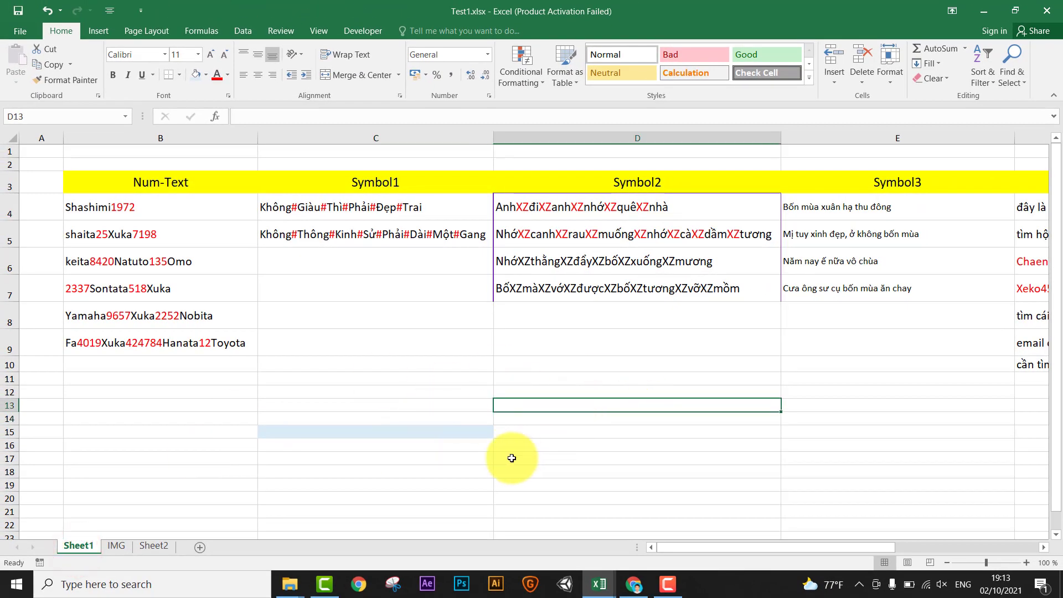
left_click(500, 440)
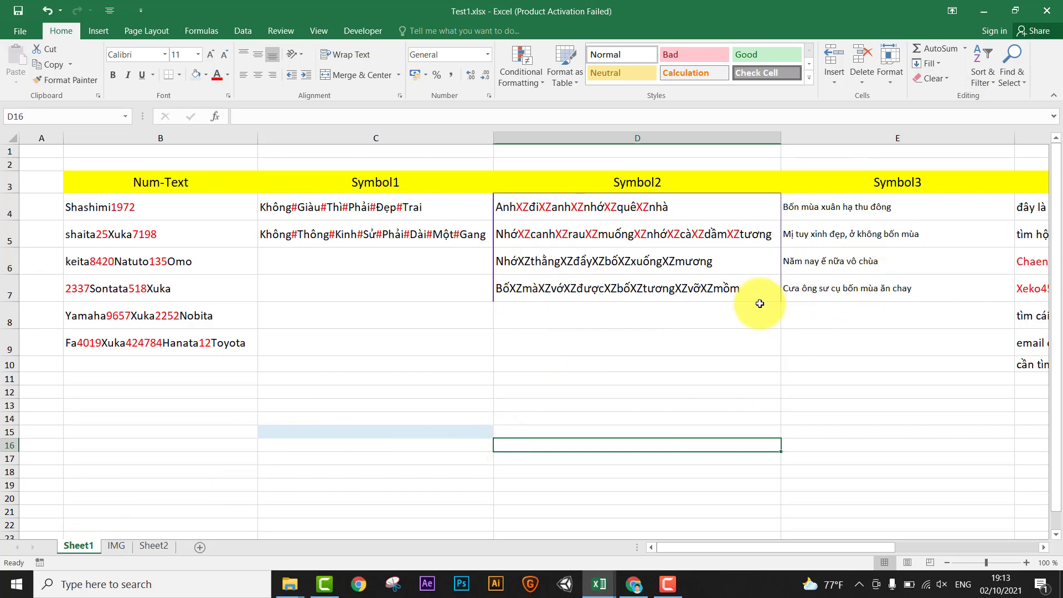
left_click(982, 13)
left_click(703, 427)
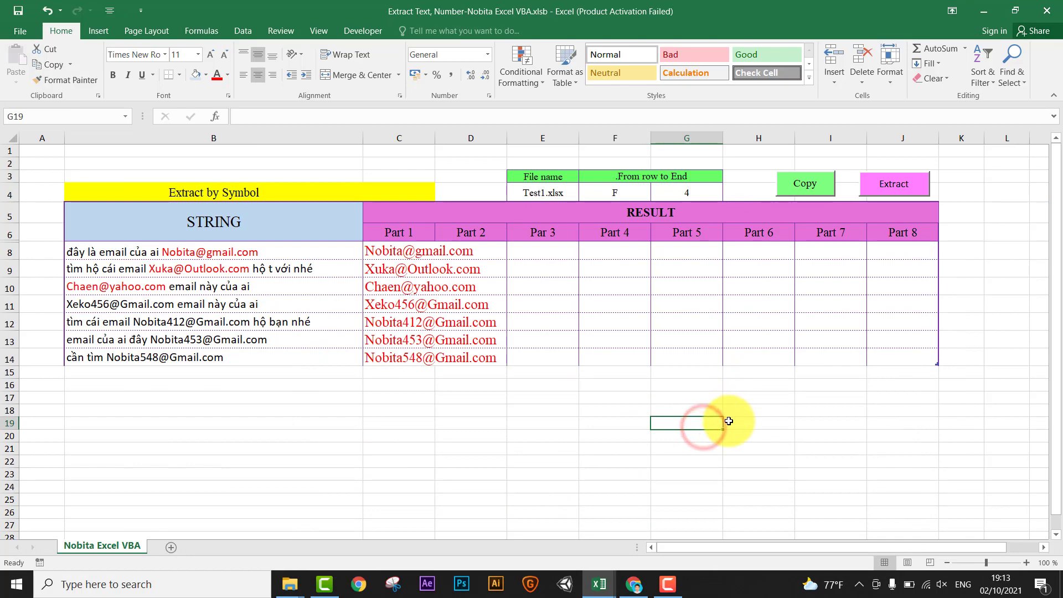
Confirm F as the start column and 4 as the end row in G4
left_click(554, 193)
left_click(620, 200)
type("F")
left_click_drag(621, 200, 688, 196)
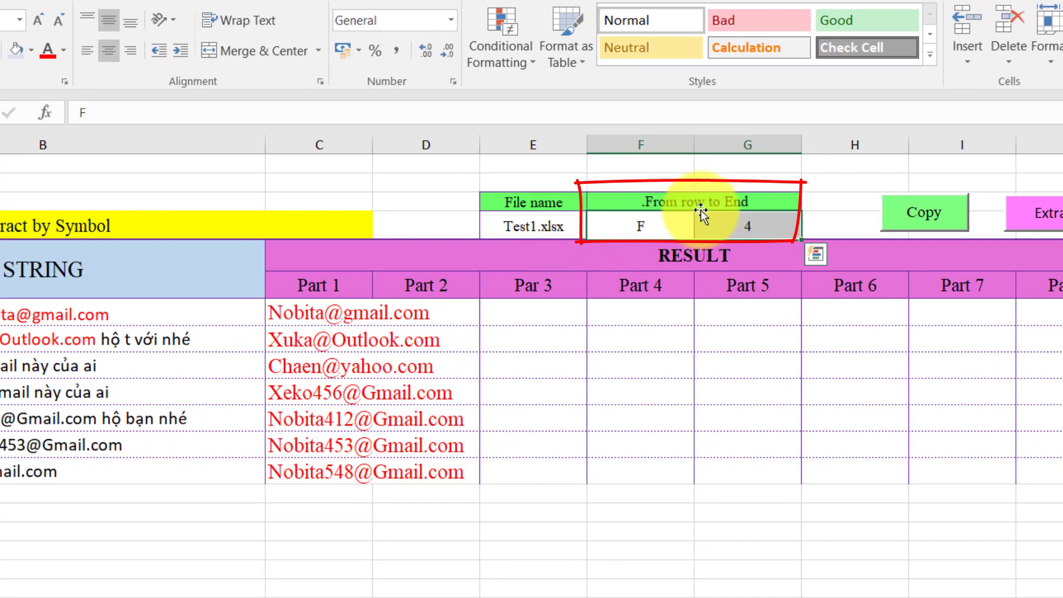
left_click(750, 222)
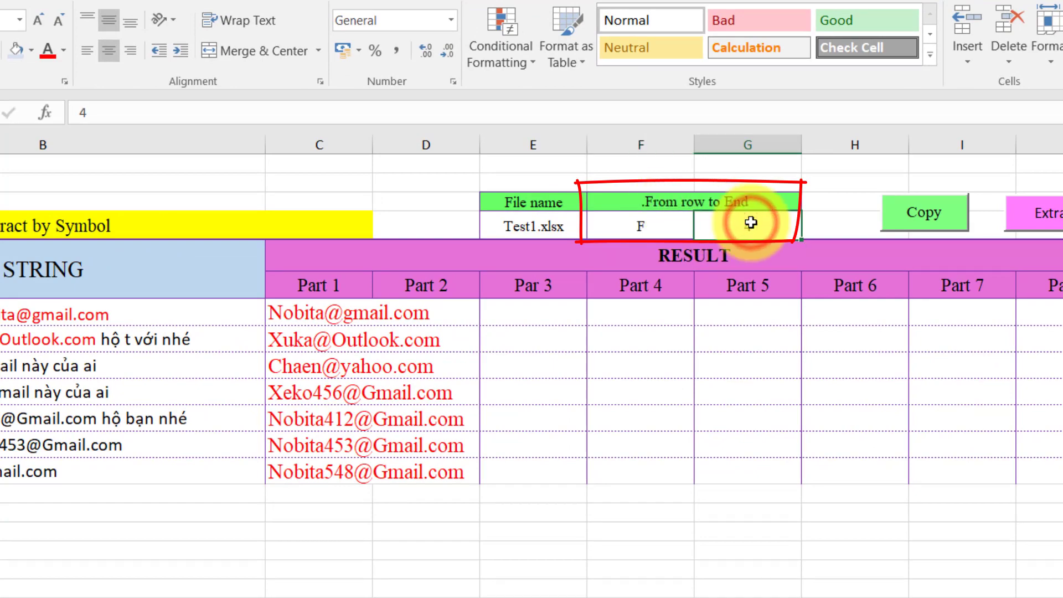
left_click(671, 231)
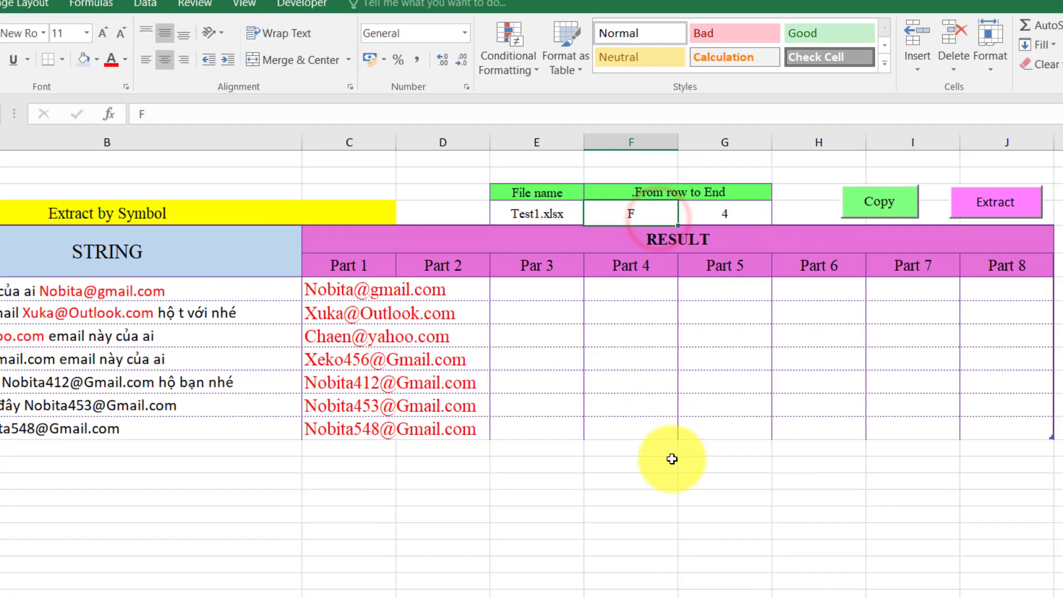
left_click(669, 456)
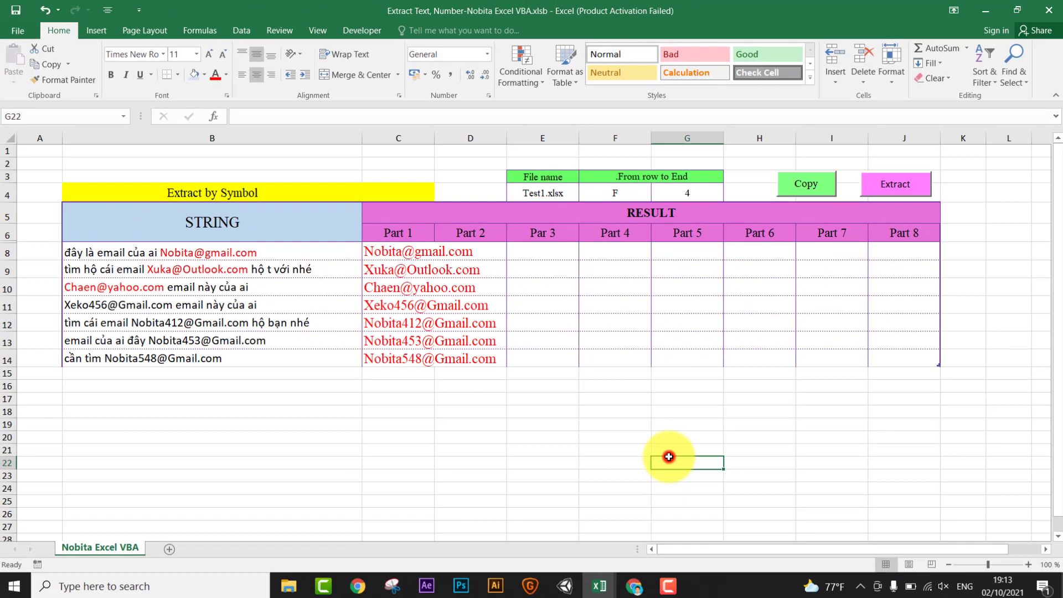
Switch to the Test1.xlsx workbook from the taskbar
left_click(598, 584)
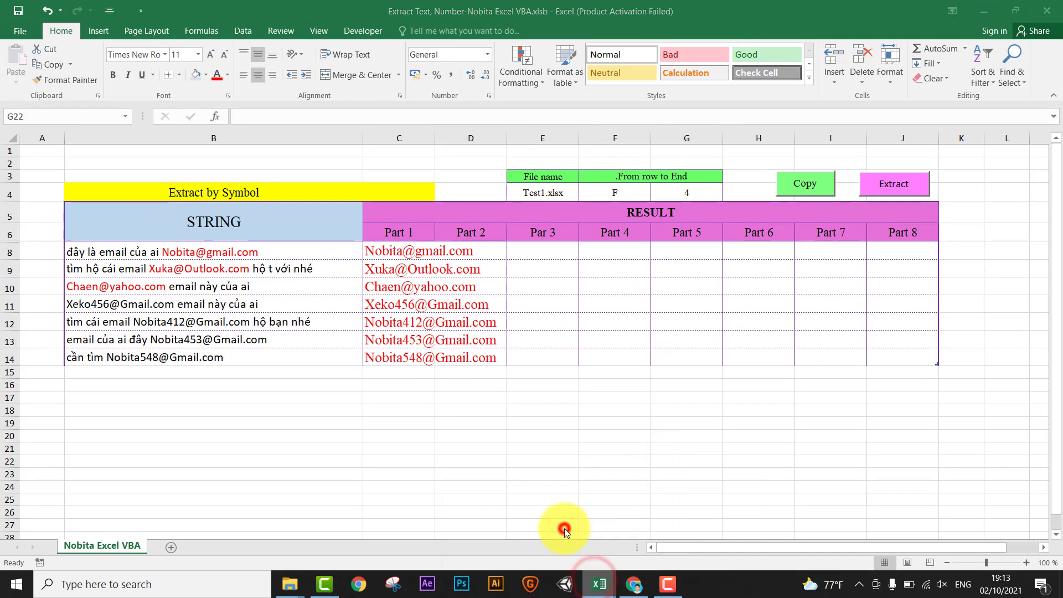
left_click(563, 528)
left_click(765, 403)
mouse_move(808, 547)
left_mouse_down()
mouse_move(926, 543)
mouse_move(860, 474)
left_mouse_up()
left_click_drag(646, 205, 645, 366)
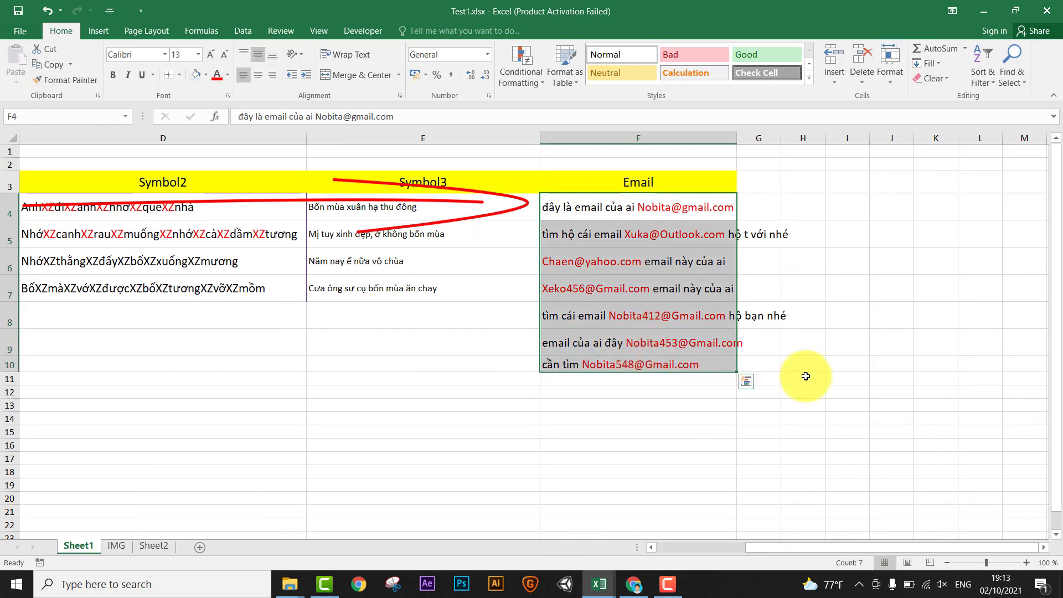
Select the email strings F4:F10 in Test1.xlsx, then minimize it to return to the extraction workbook
left_click(852, 361)
left_click(11, 208)
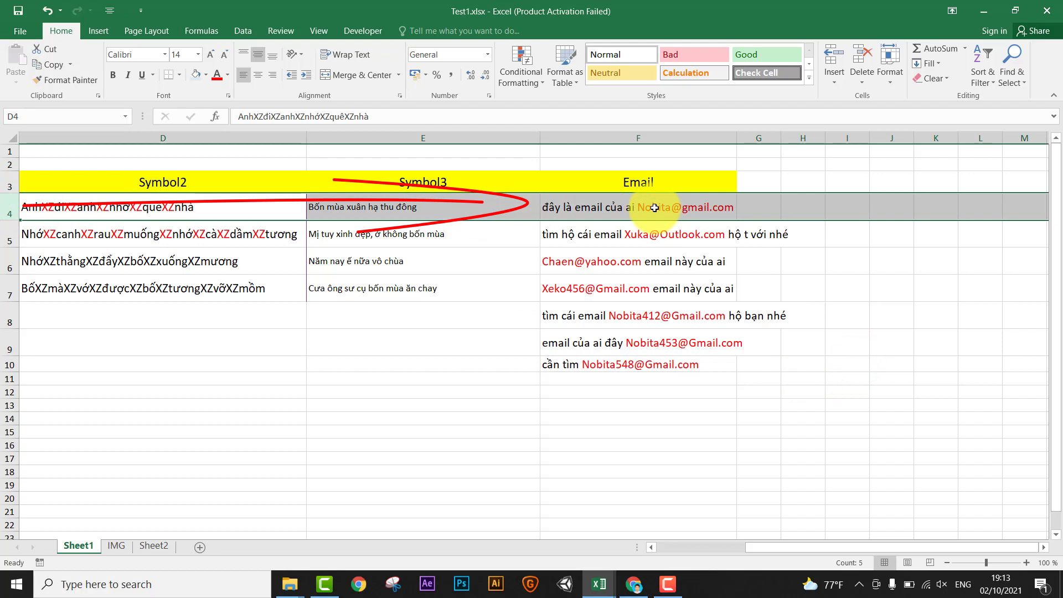
left_click_drag(654, 207, 648, 357)
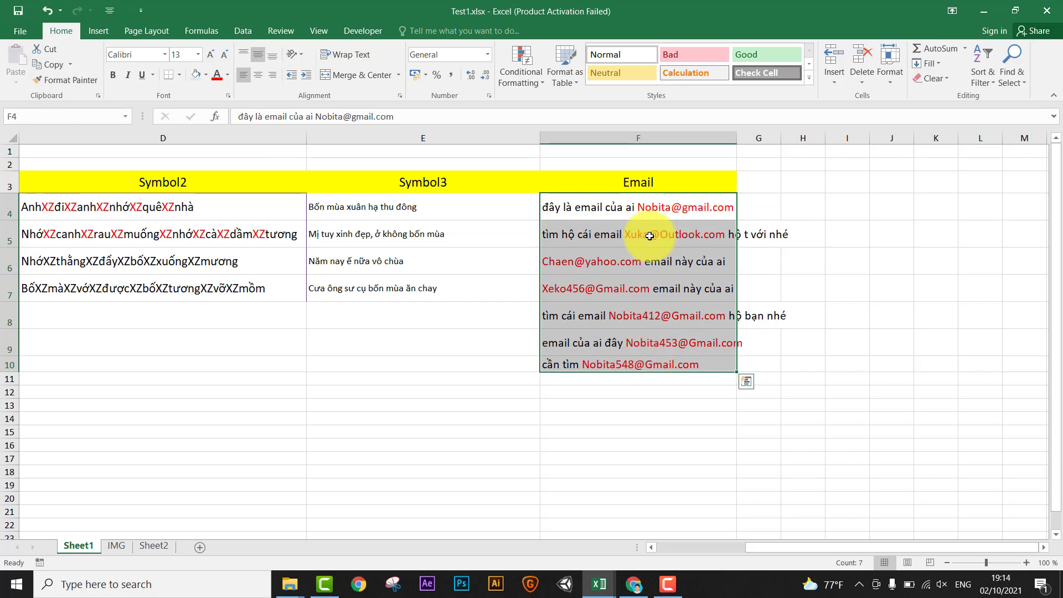
left_click(712, 410)
left_click(983, 11)
Check start column F and end row 4, then run Copy to reload the seven email sentences
left_click(274, 420)
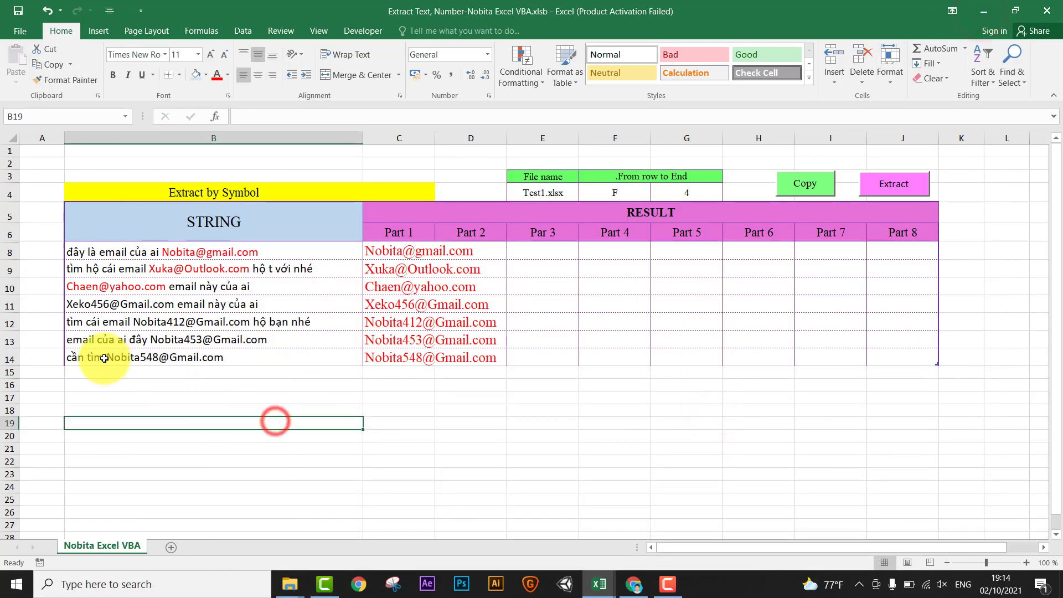
left_click(104, 357)
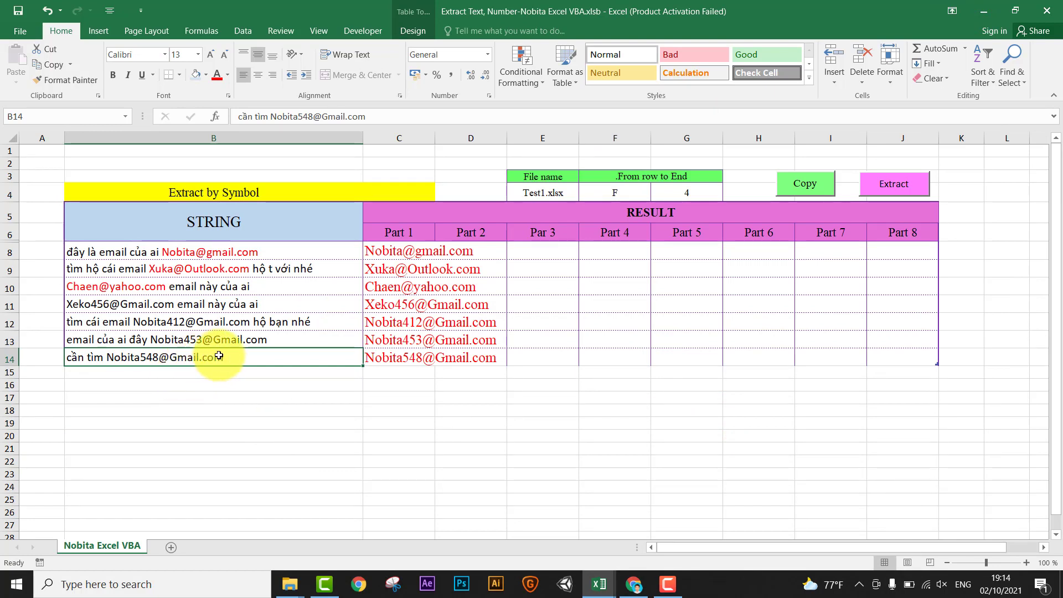
left_click(627, 193)
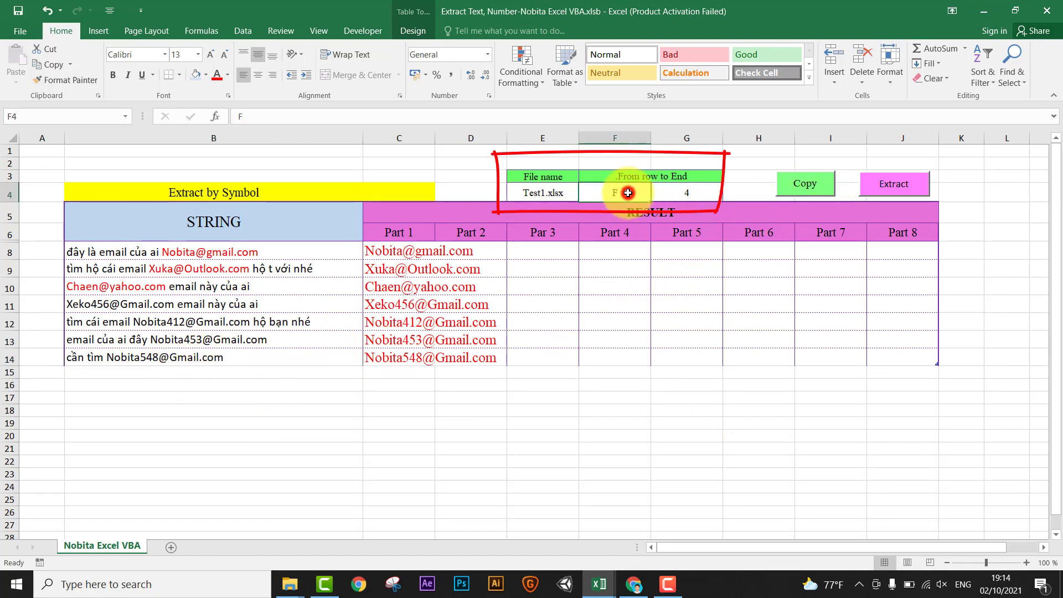
left_click(686, 193)
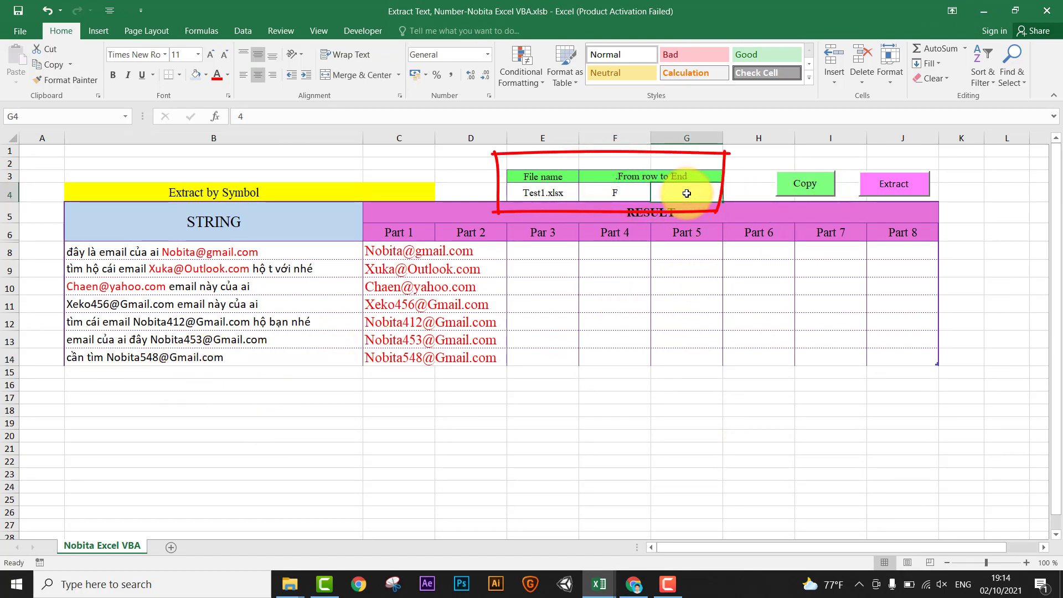
left_click(811, 187)
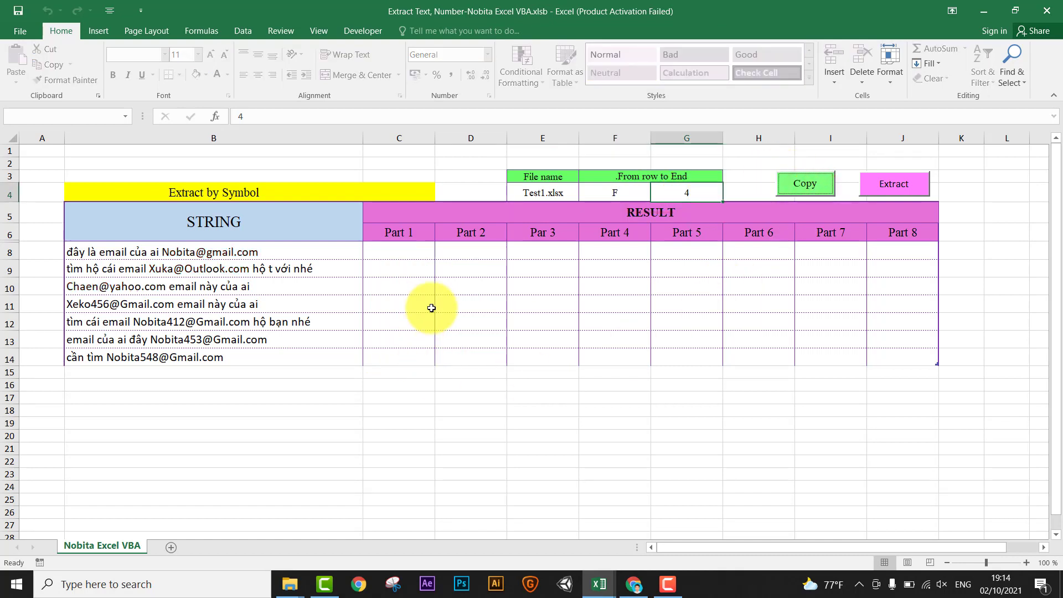
Check the cleared Part 1–8 area C8:J14 and set the B4 mode to Extract email
left_click_drag(387, 250, 913, 358)
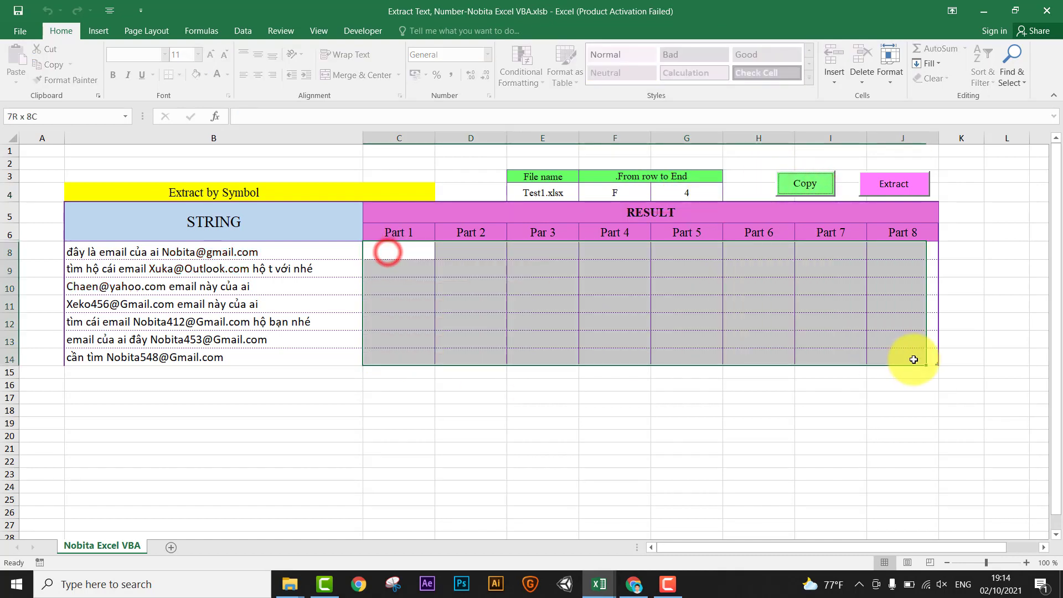
left_click(659, 420)
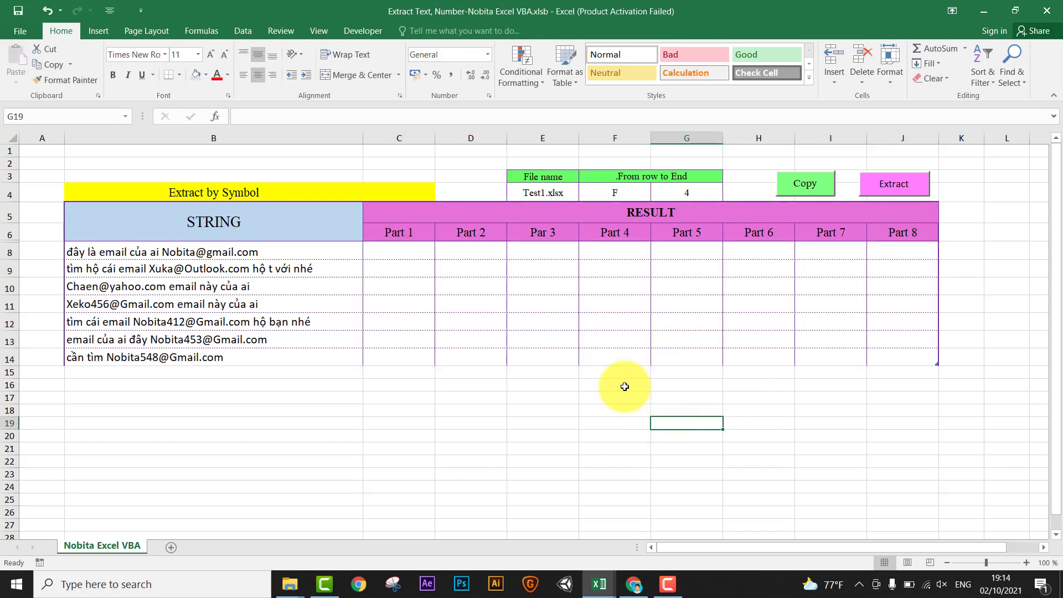
left_click(380, 292)
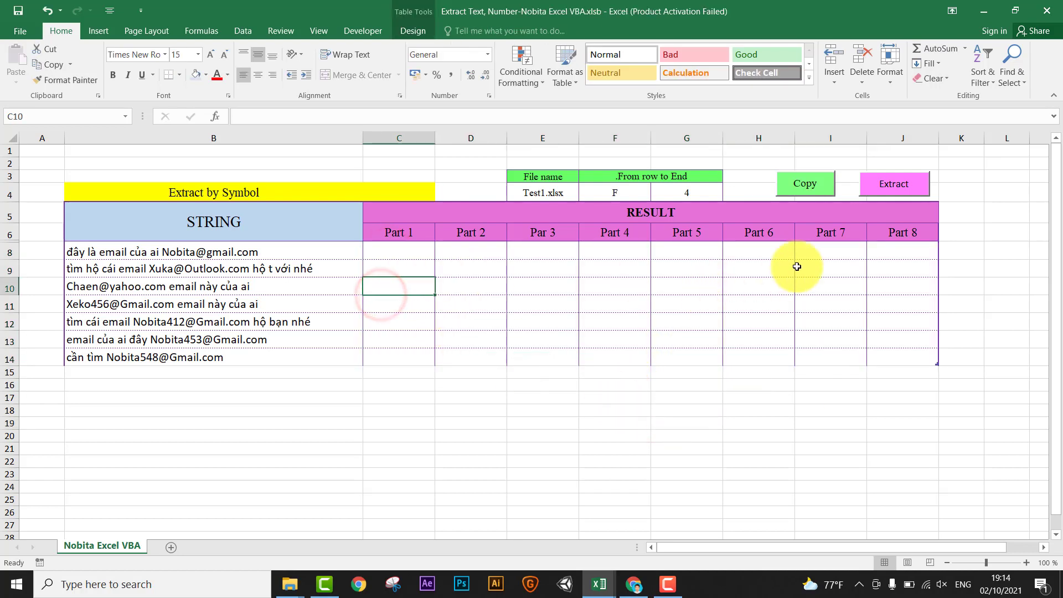
left_click(287, 189)
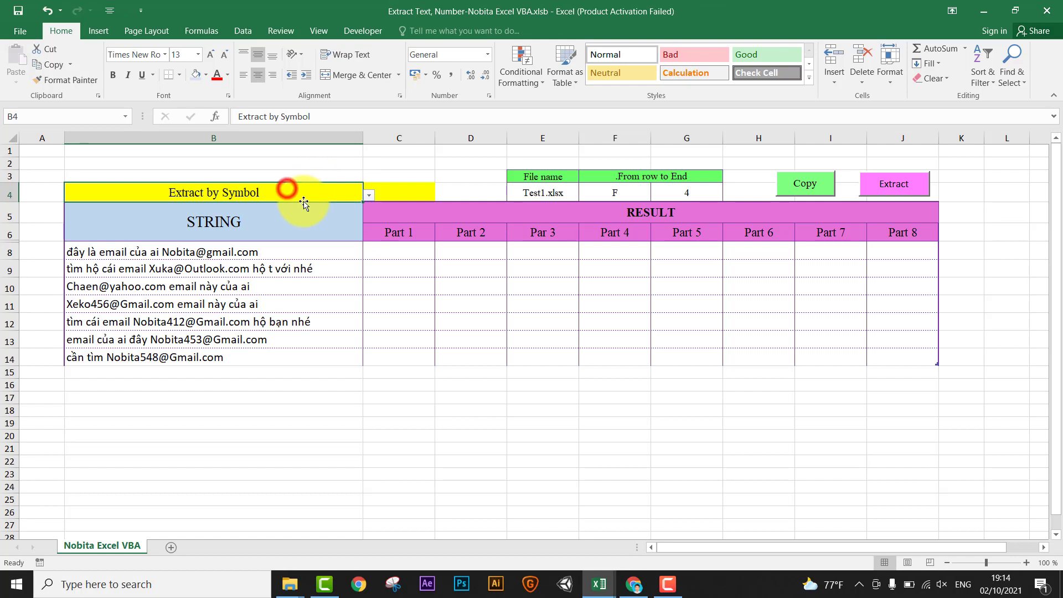
left_click(370, 195)
left_click(267, 226)
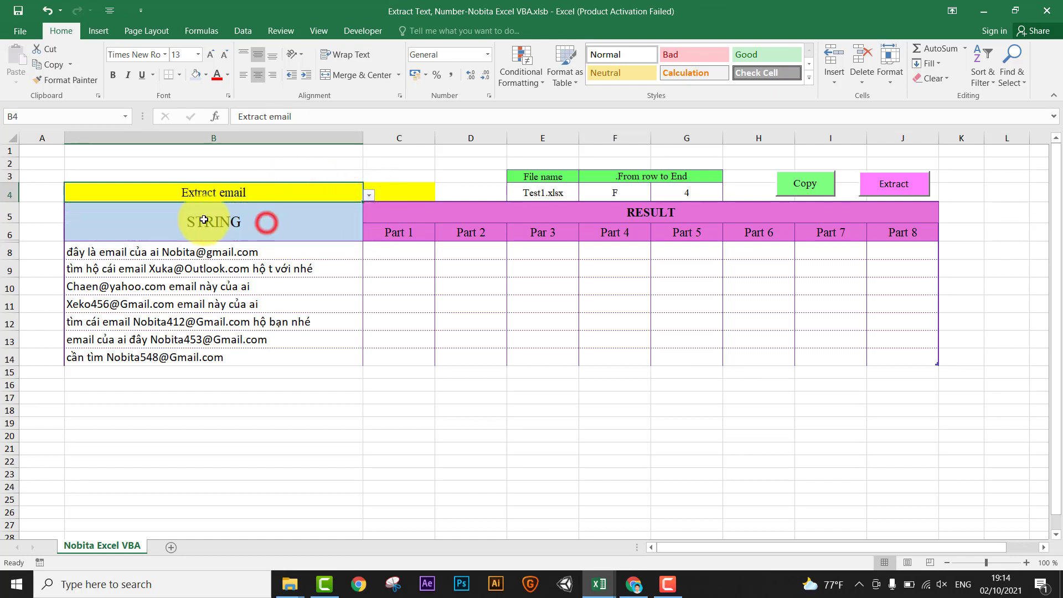
left_click(639, 324)
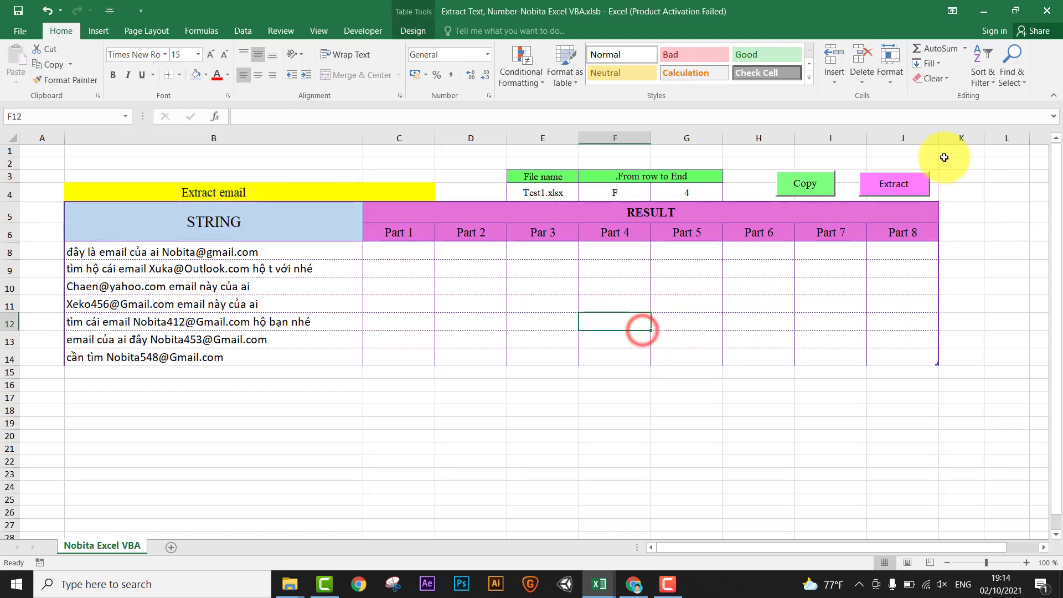
Run Extract to fill Part 1 with the seven email addresses, then run Copy again
left_click(875, 189)
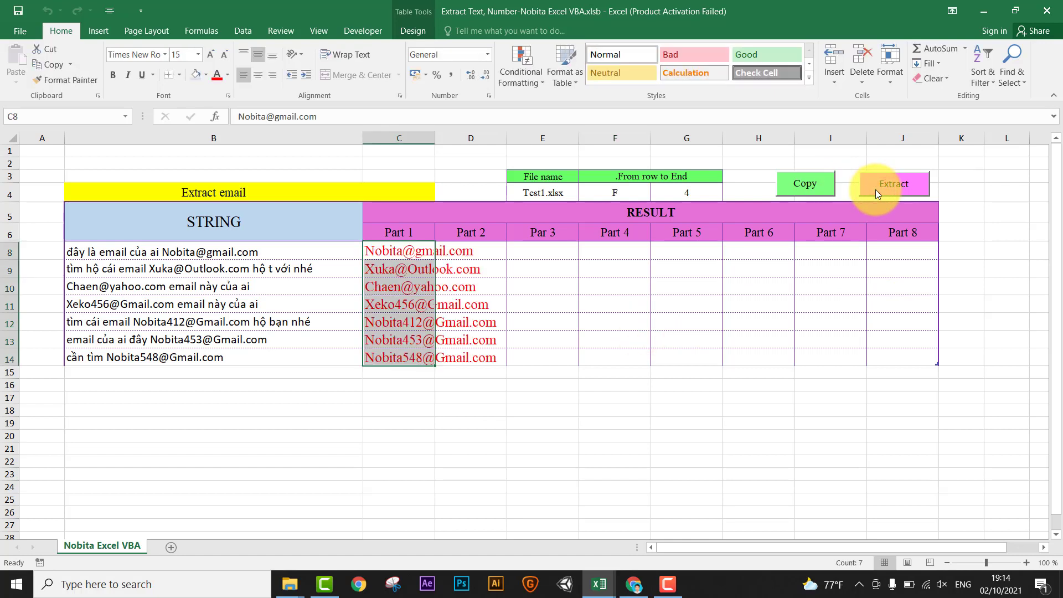
left_click(897, 424)
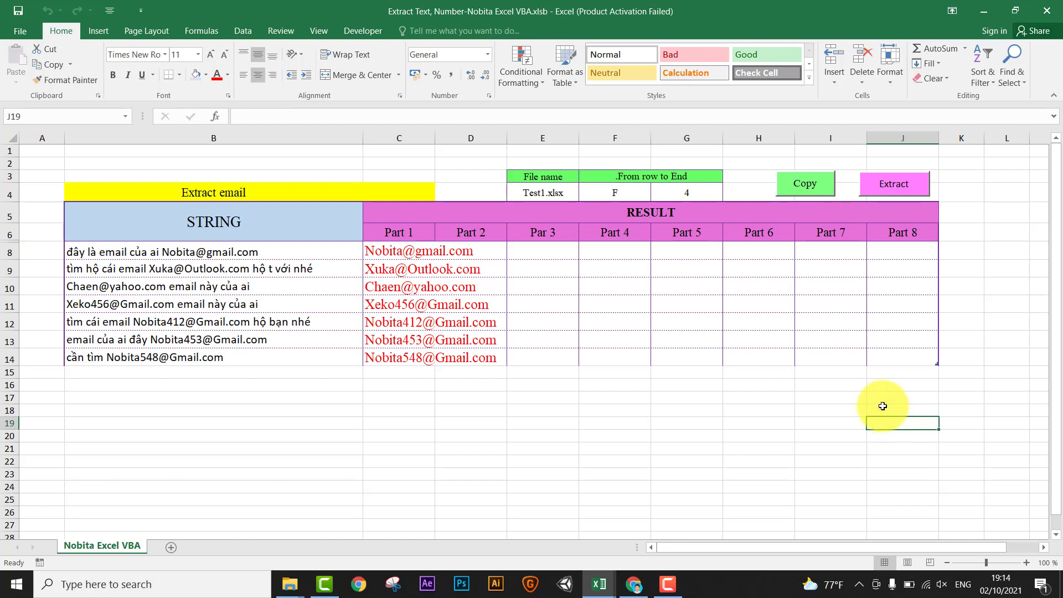
left_click(809, 189)
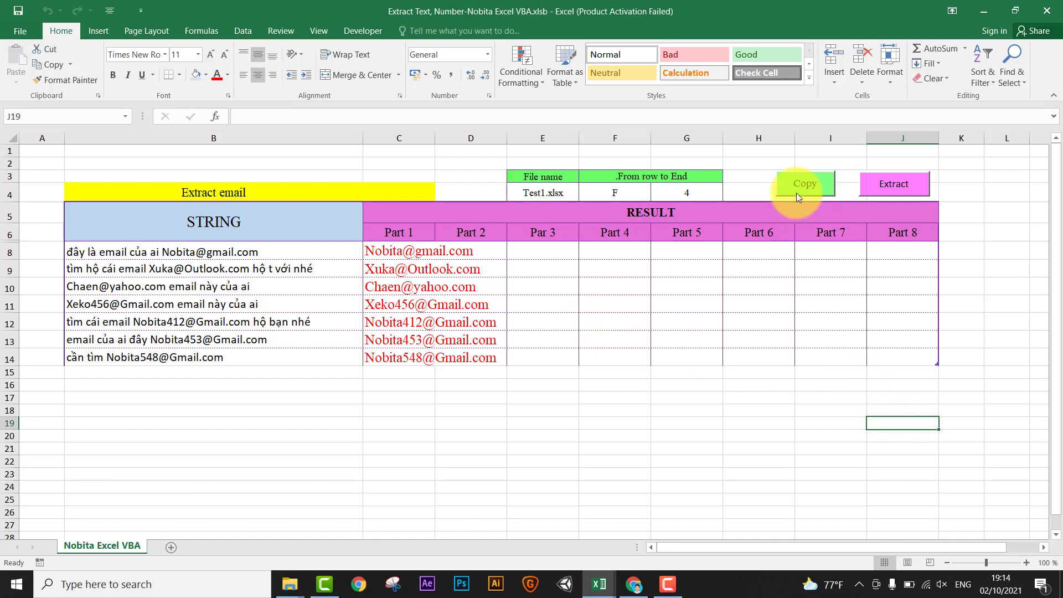
left_click(783, 272)
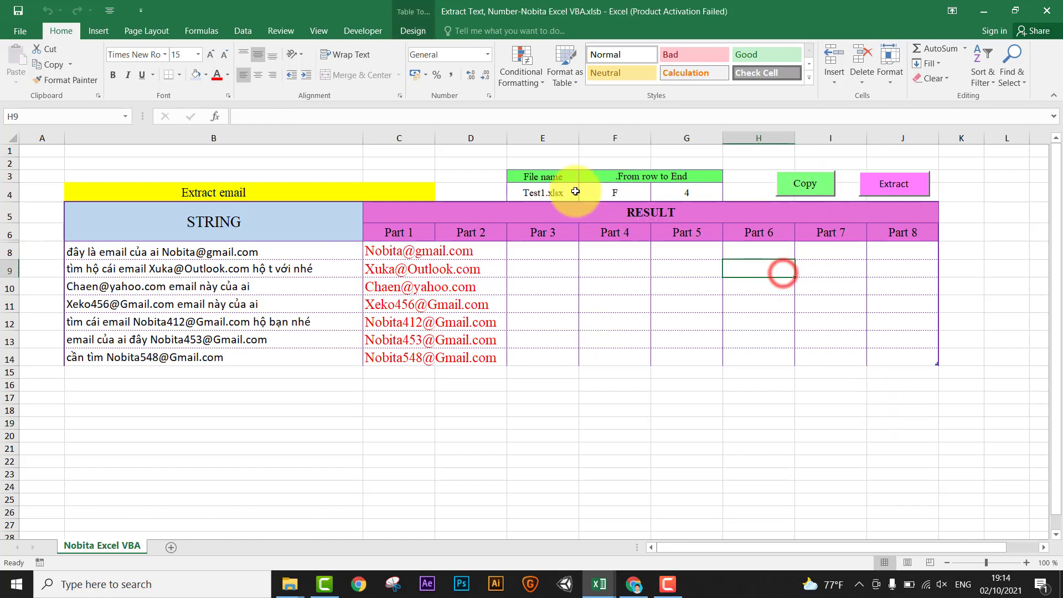
left_click(549, 200)
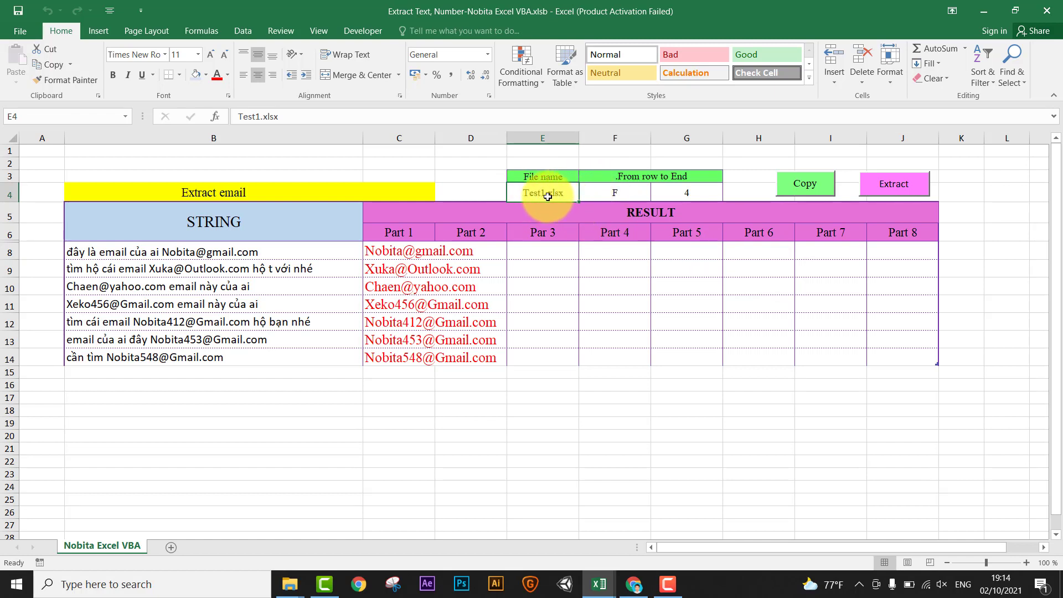
left_click(642, 293)
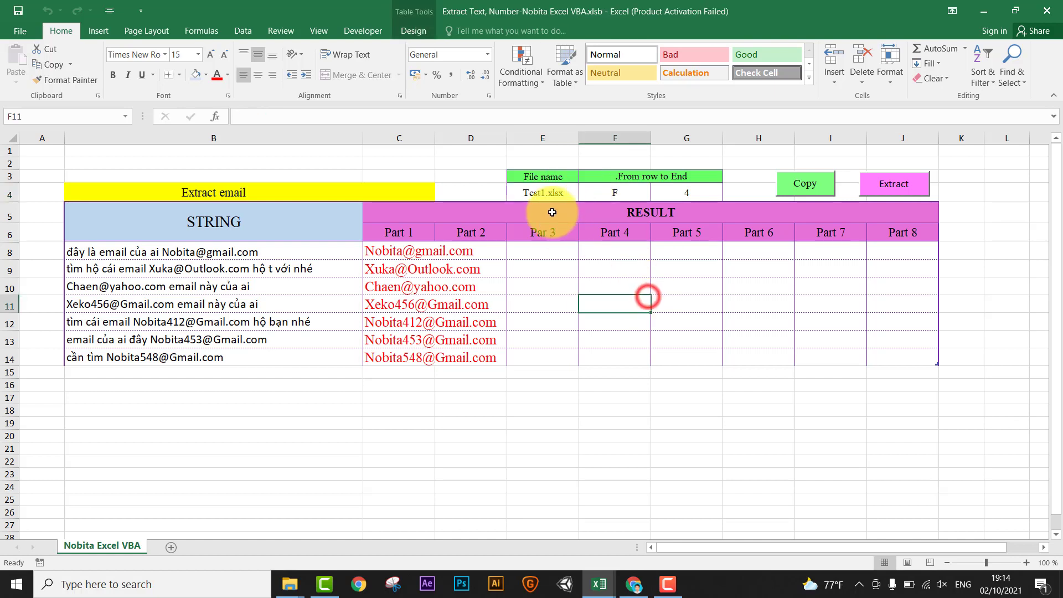
left_click(613, 289)
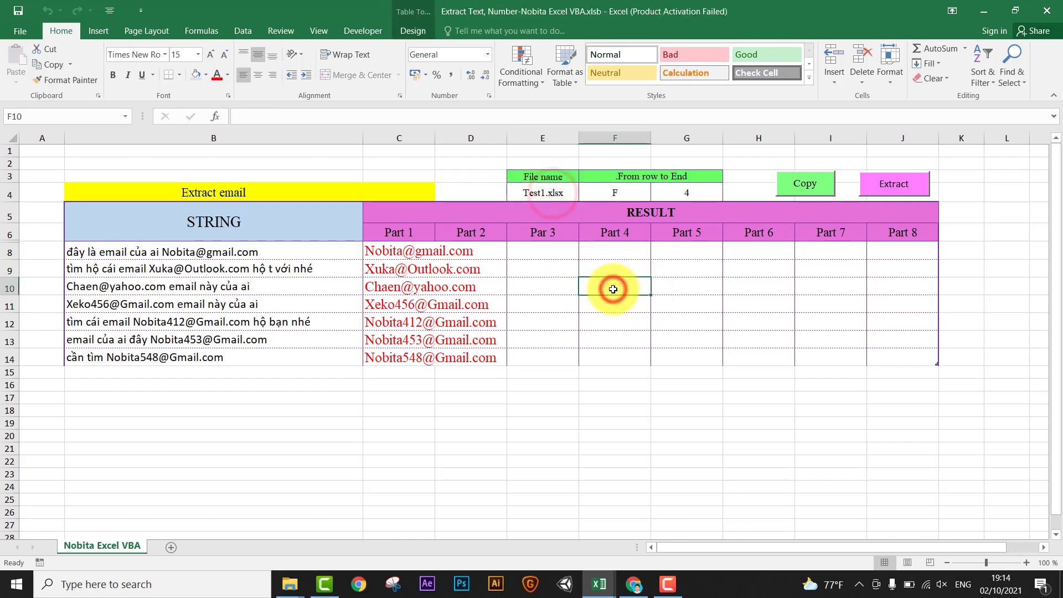
left_click(543, 191)
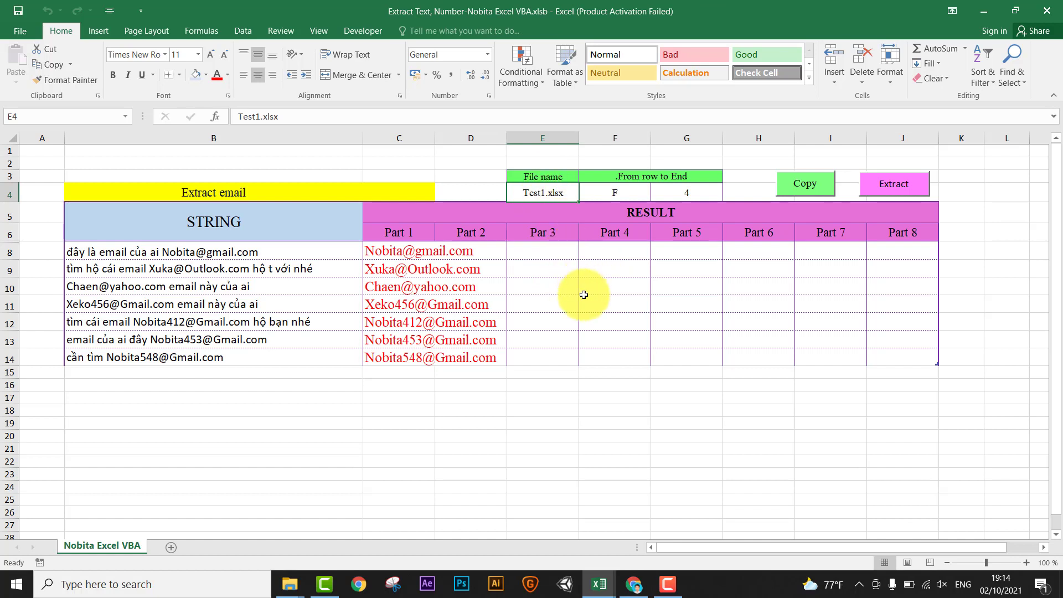
left_click(634, 257)
left_click_drag(614, 195, 692, 192)
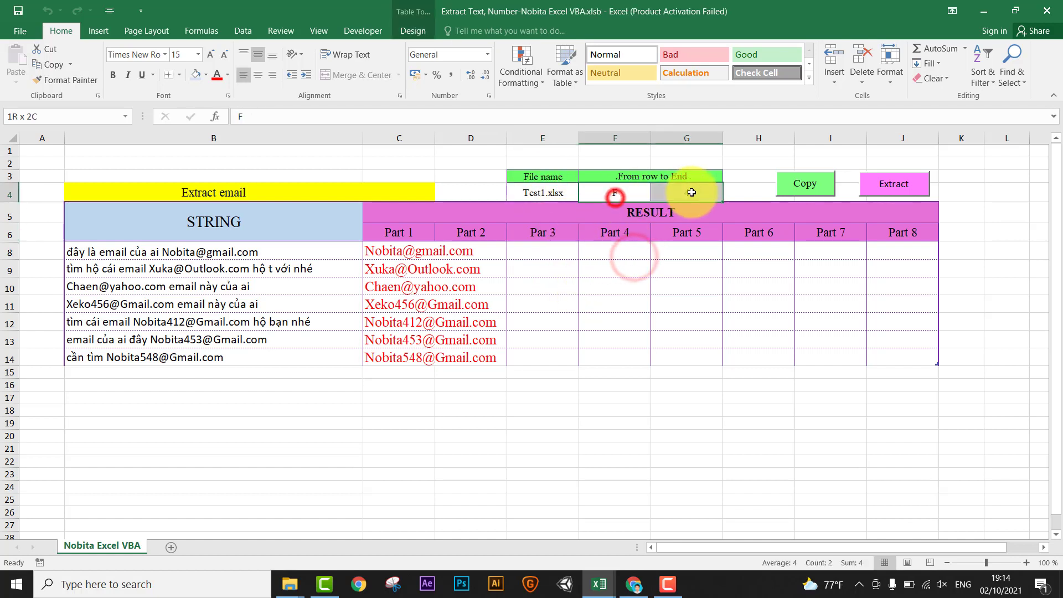
left_click(728, 367)
left_click(598, 583)
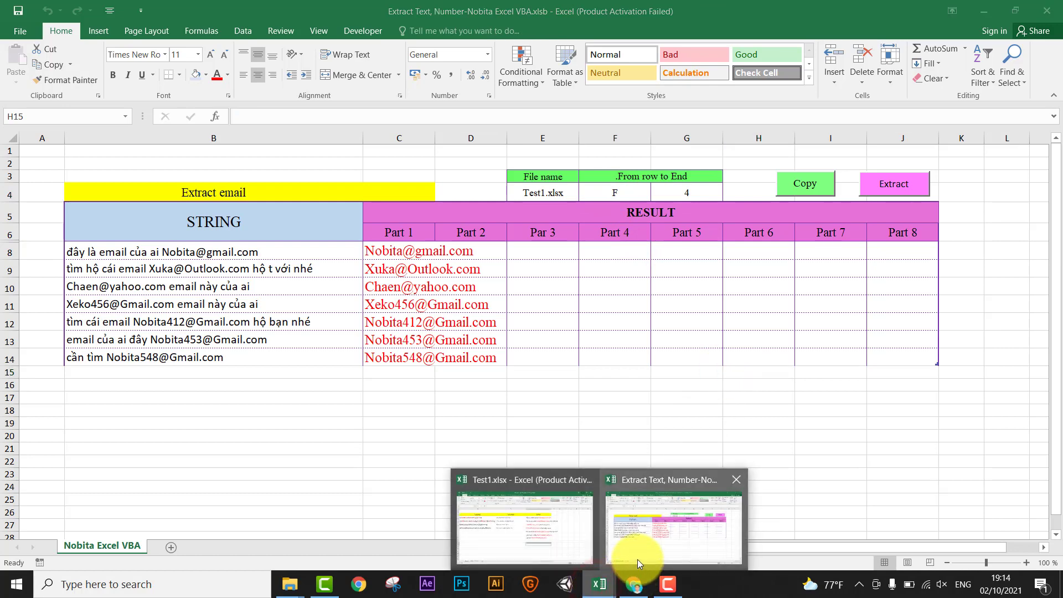
Bring Test1.xlsx to the front and select its e-mail sentences in F4:F10, then F7
left_click(525, 523)
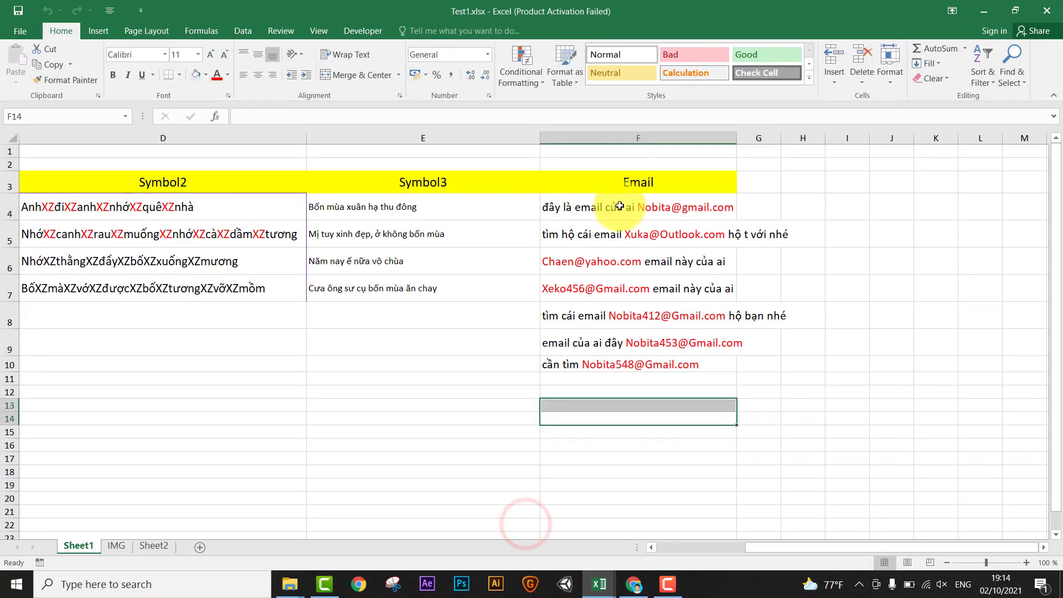
left_click(619, 206)
left_click_drag(620, 206, 687, 363)
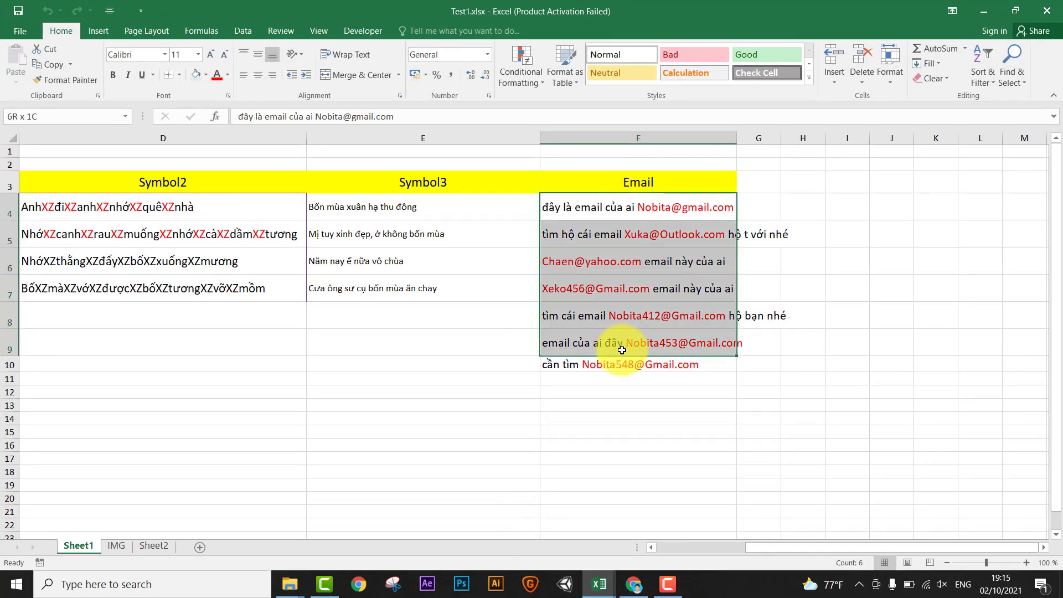
left_click(634, 293)
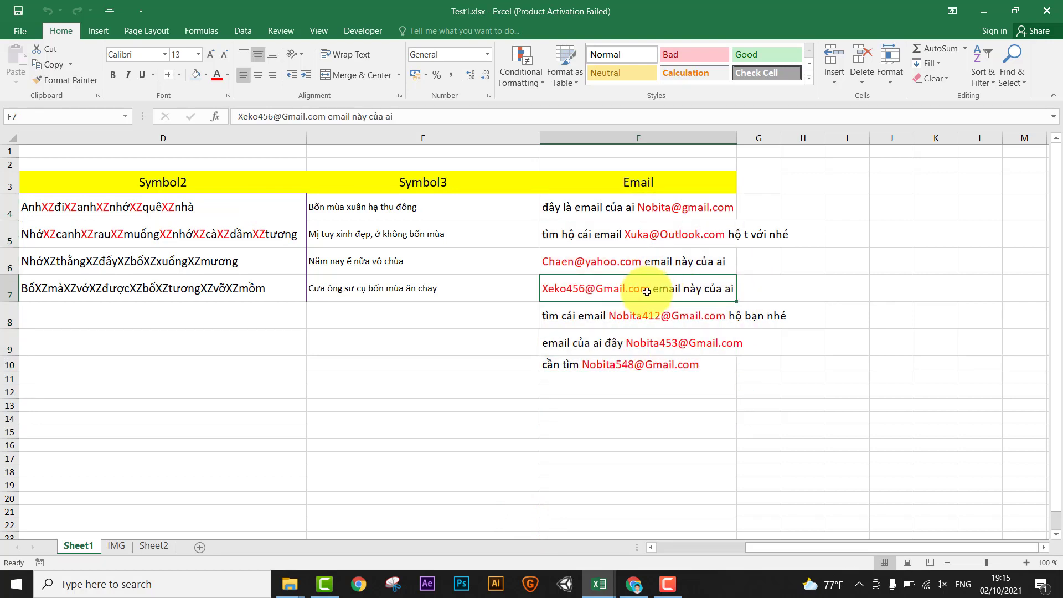
Set the start row in G4 to 7, copy the strings, and compare them with Test1 rows 7 onward
left_click(985, 14)
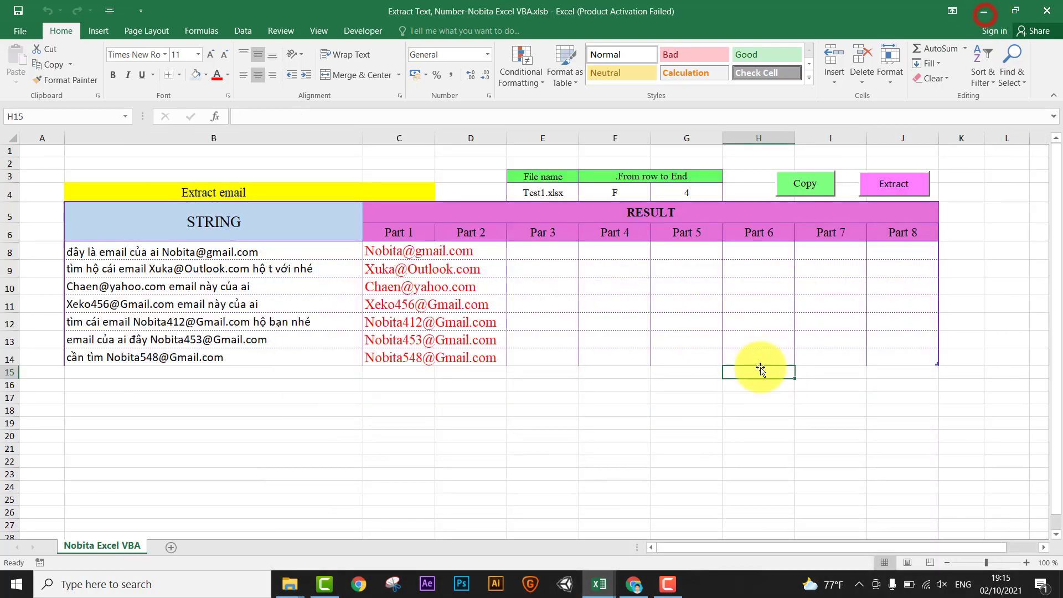
left_click(759, 374)
left_click(695, 197)
type("7")
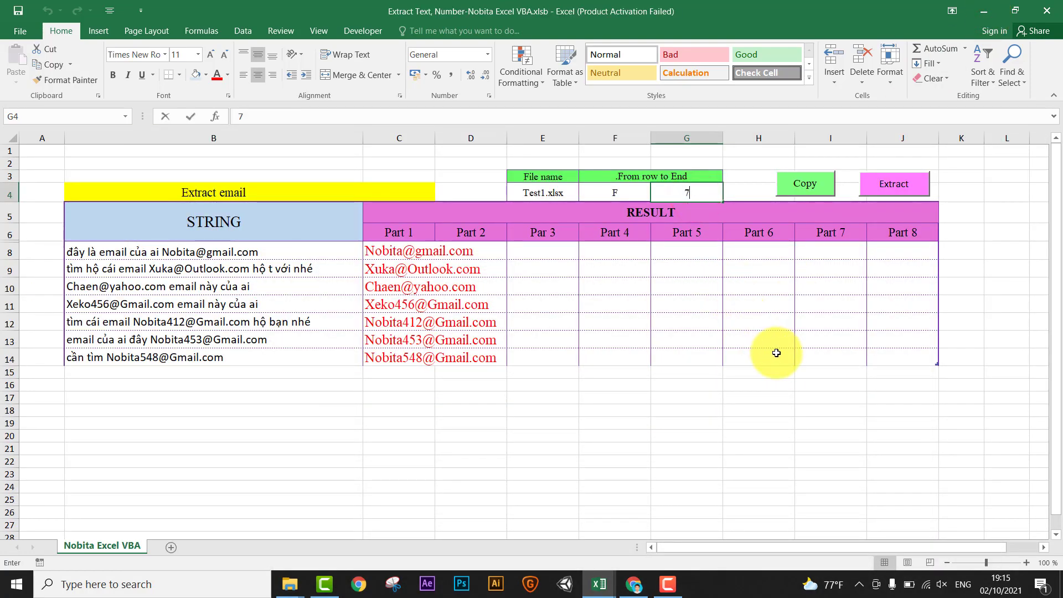
left_click(775, 353)
left_click(810, 185)
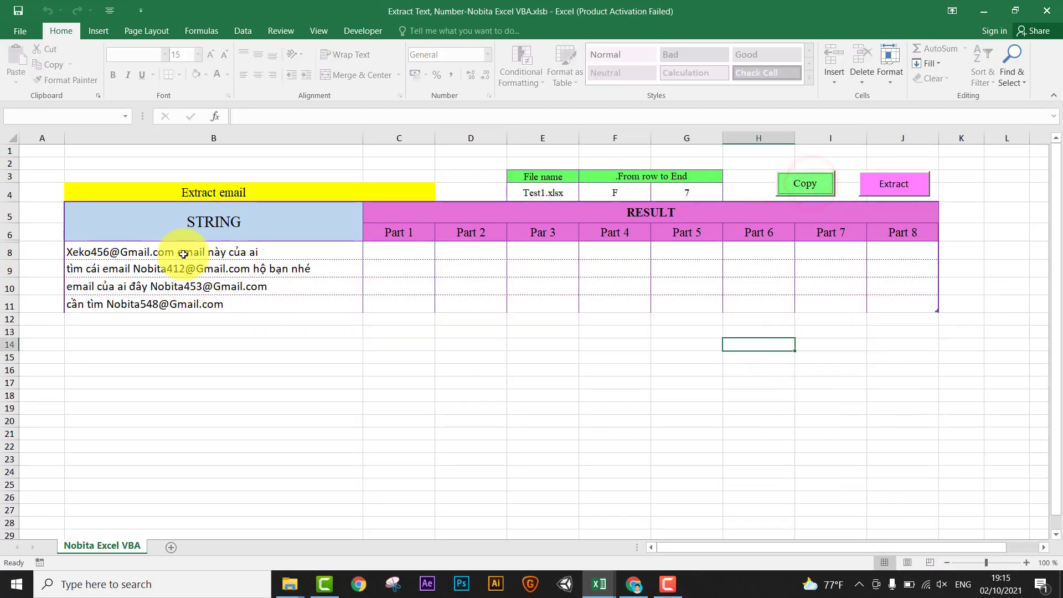
left_click_drag(183, 252, 176, 306)
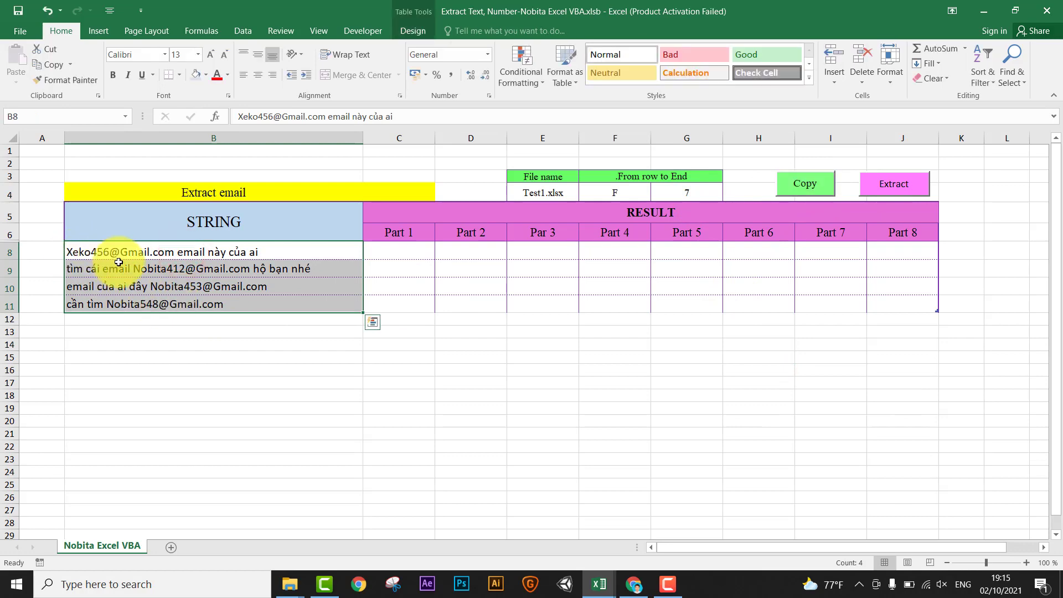
left_click(376, 410)
left_click(551, 535)
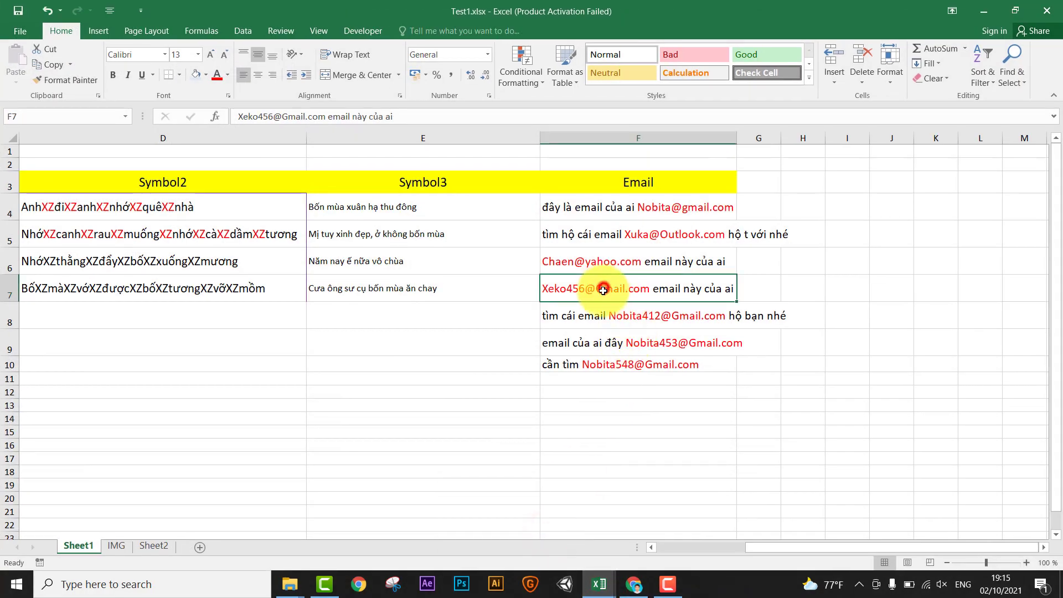
left_click_drag(603, 290, 602, 358)
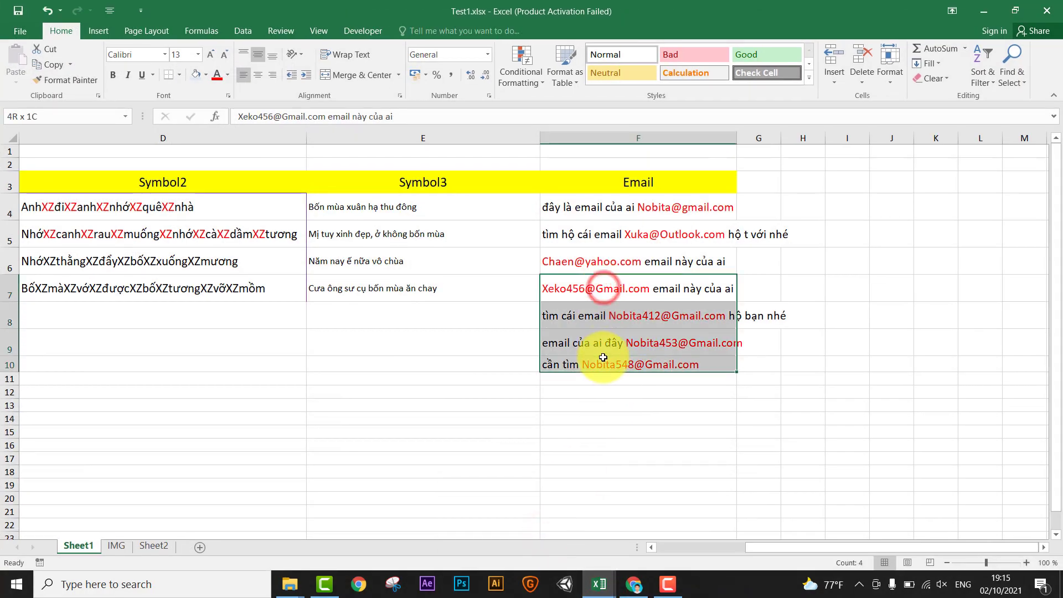
left_click(983, 12)
Reset G4 to start row 4, recopy all seven strings, and extract their e-mail addresses into Part 1
left_click(865, 288)
left_click(682, 193)
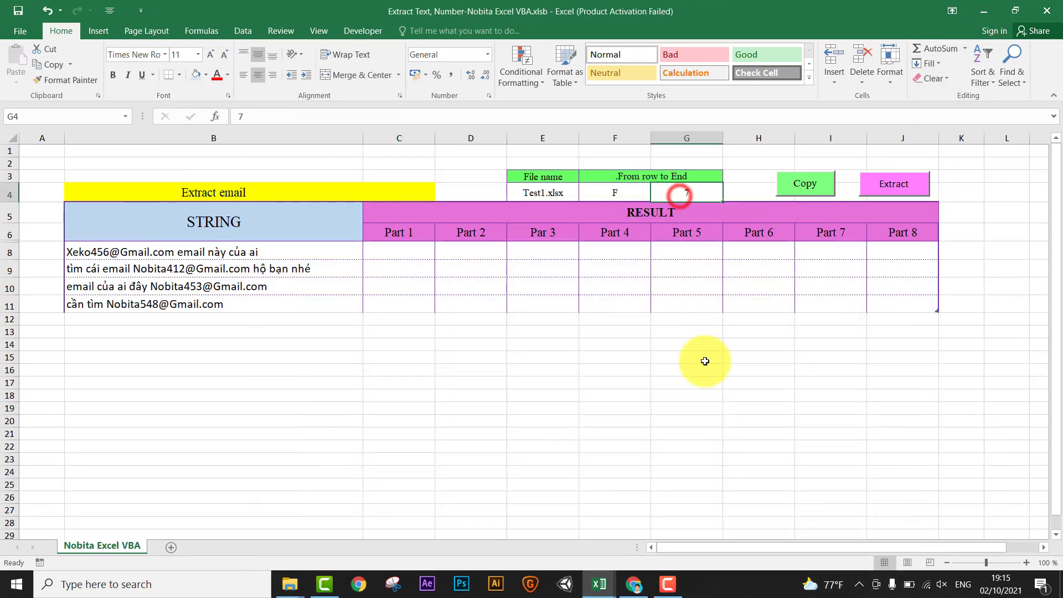
type("4")
left_click(712, 377)
left_click(814, 184)
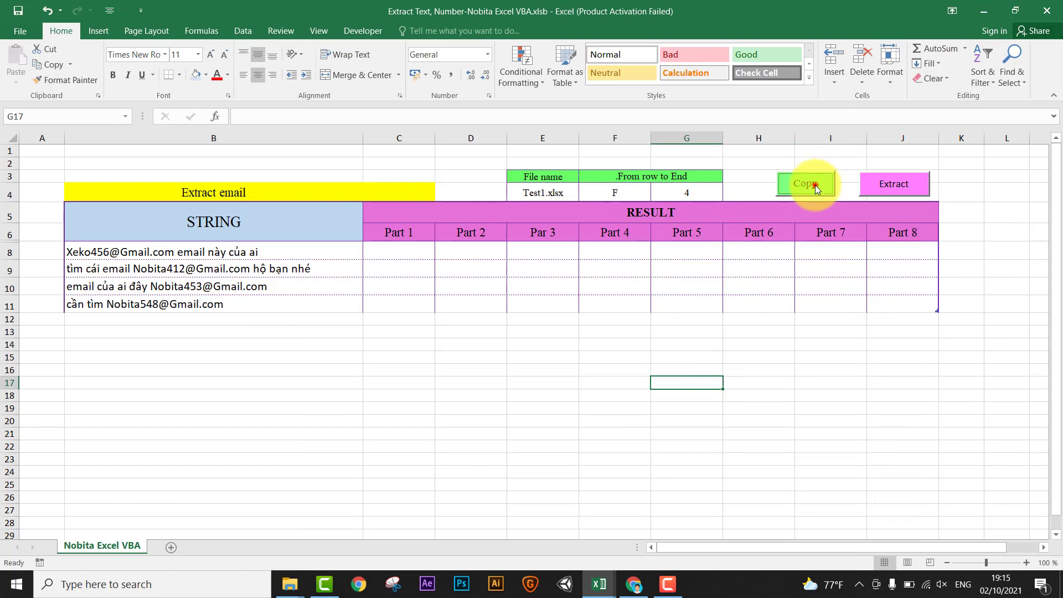
left_click(888, 186)
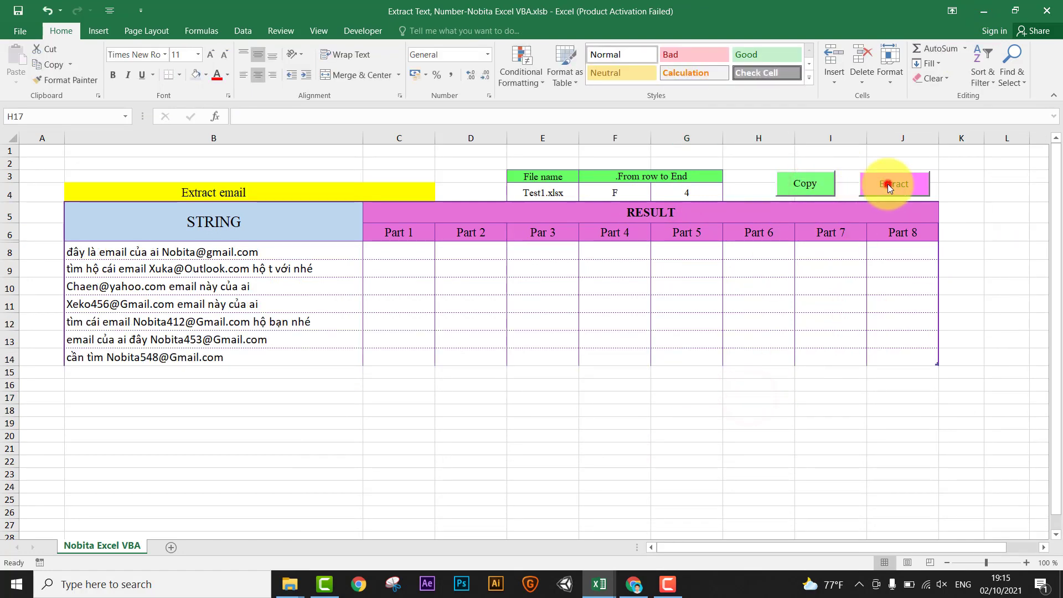
left_click(791, 410)
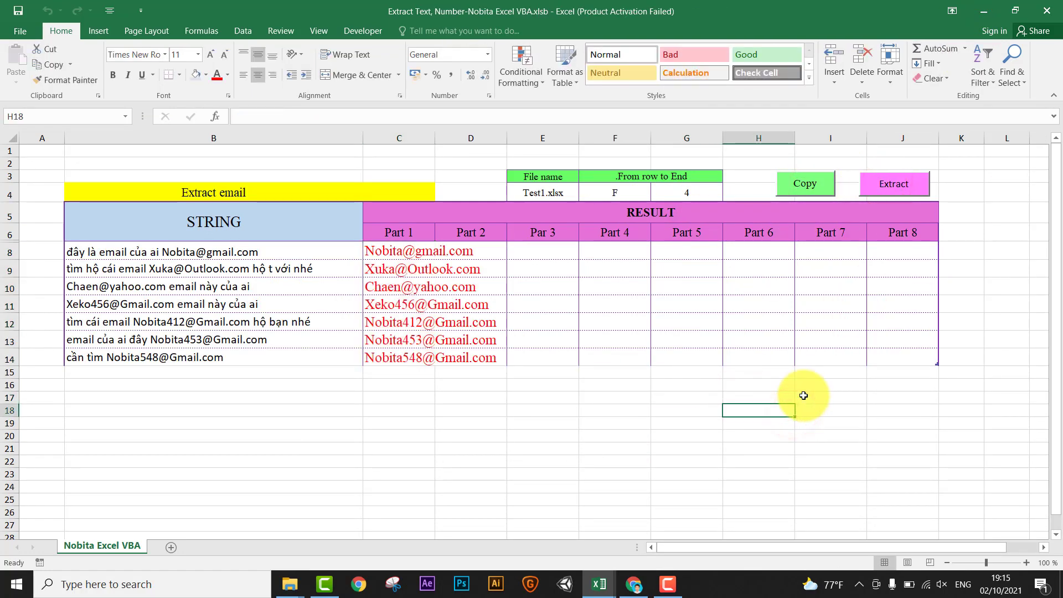
left_click(803, 395)
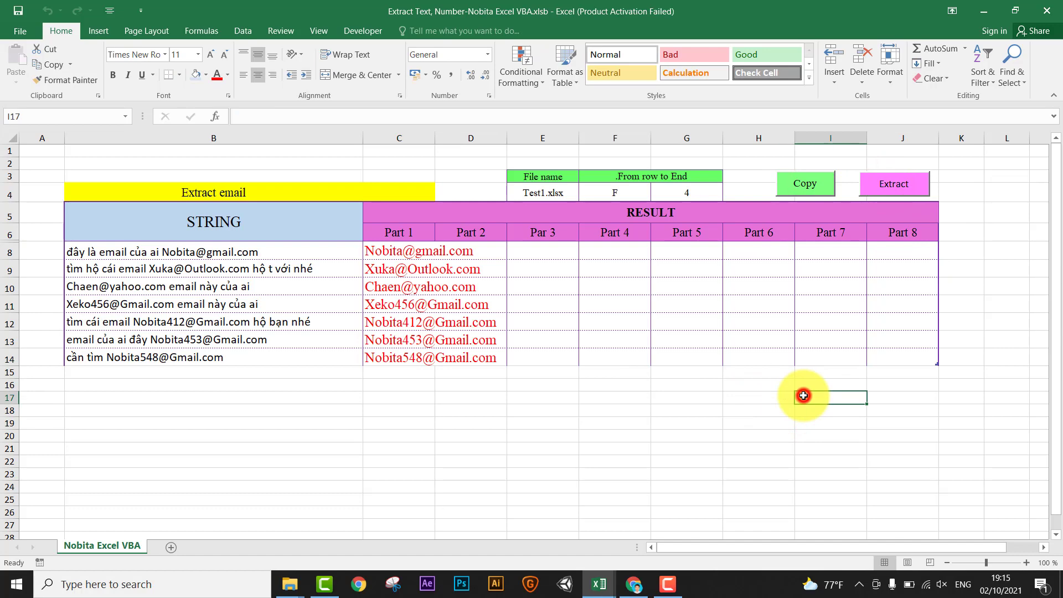
left_click(601, 584)
left_click(536, 540)
left_click(696, 393)
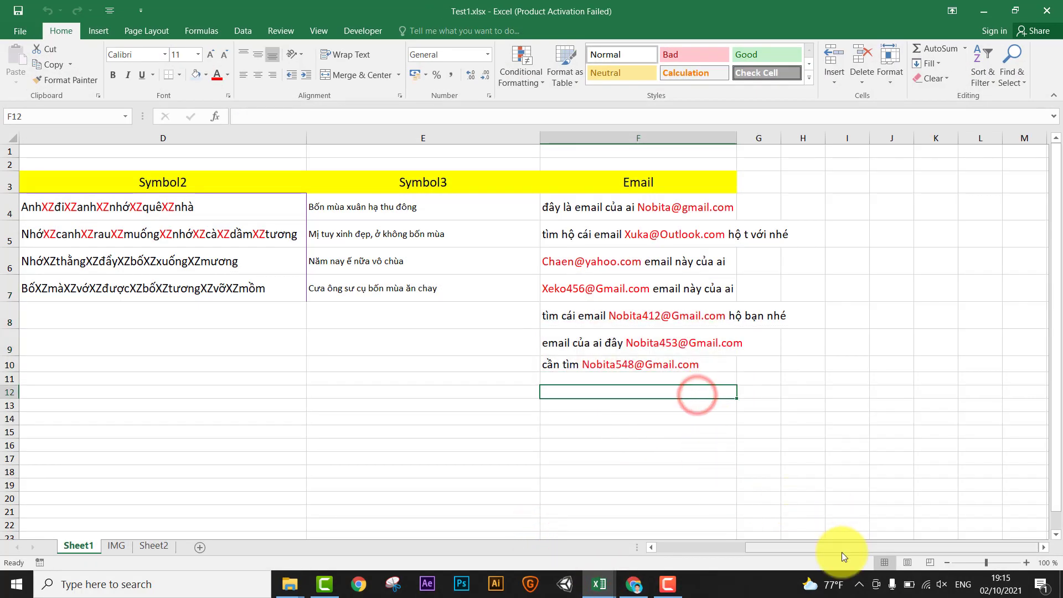
left_click_drag(839, 550, 726, 547)
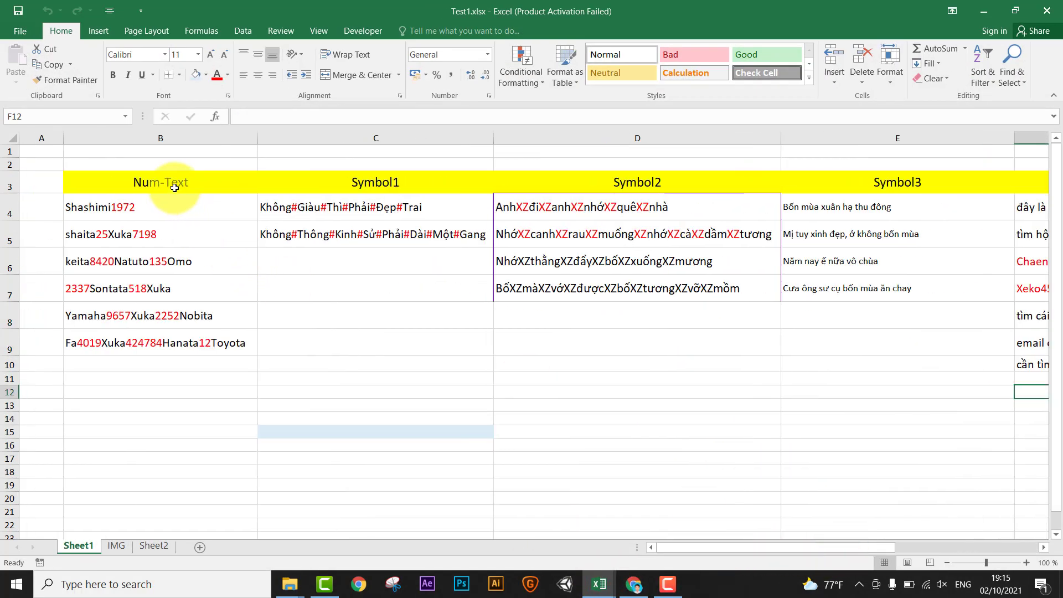
mouse_move(174, 185)
left_mouse_down()
mouse_move(588, 166)
mouse_move(915, 178)
left_mouse_up()
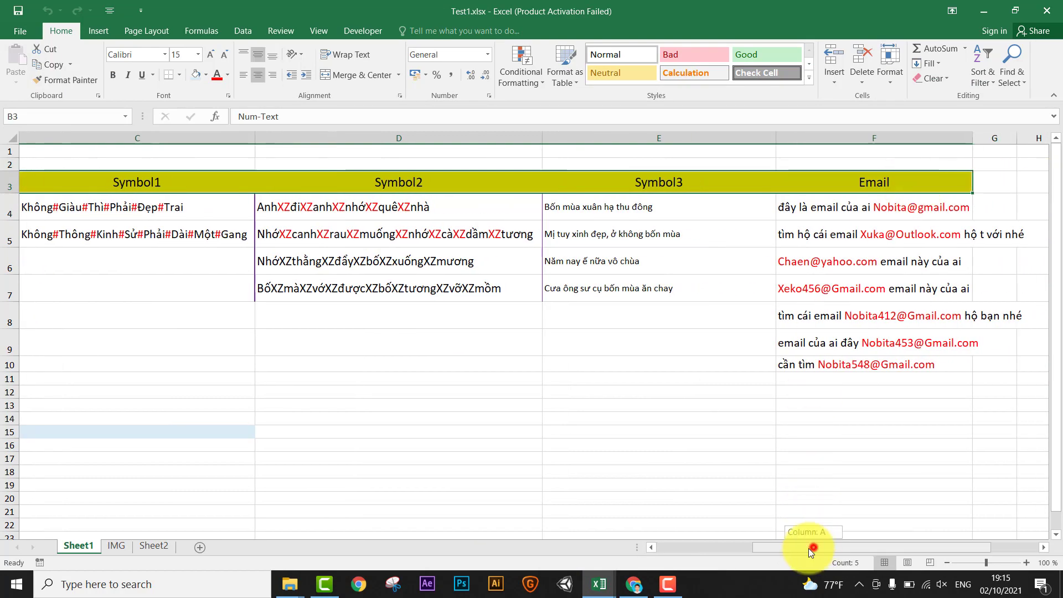
left_click_drag(808, 548, 736, 554)
left_click_drag(171, 207, 172, 354)
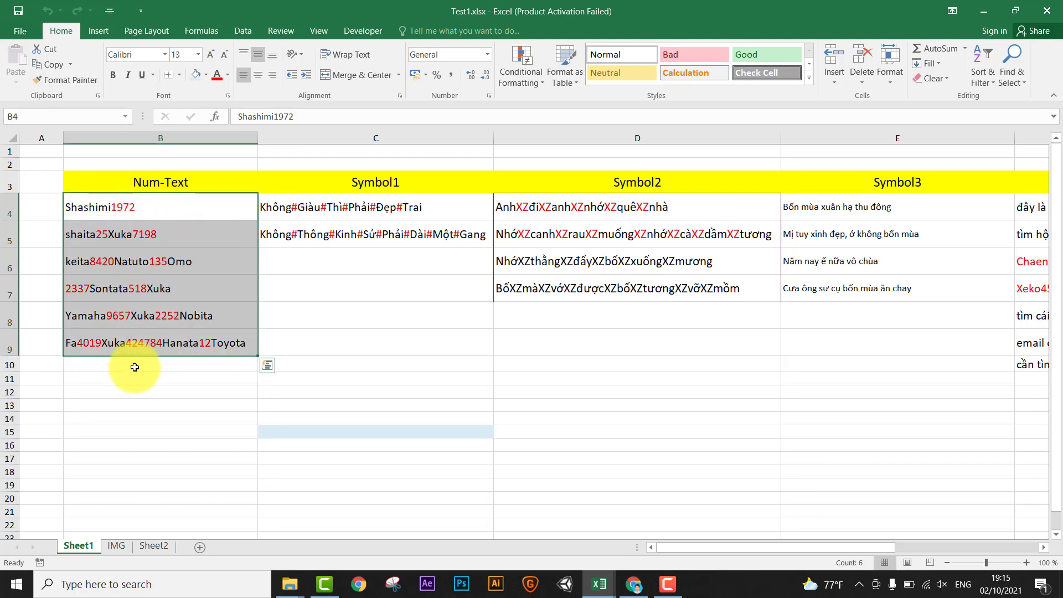
left_click(553, 398)
left_click(168, 188)
left_click_drag(280, 188, 930, 173)
left_click(199, 186)
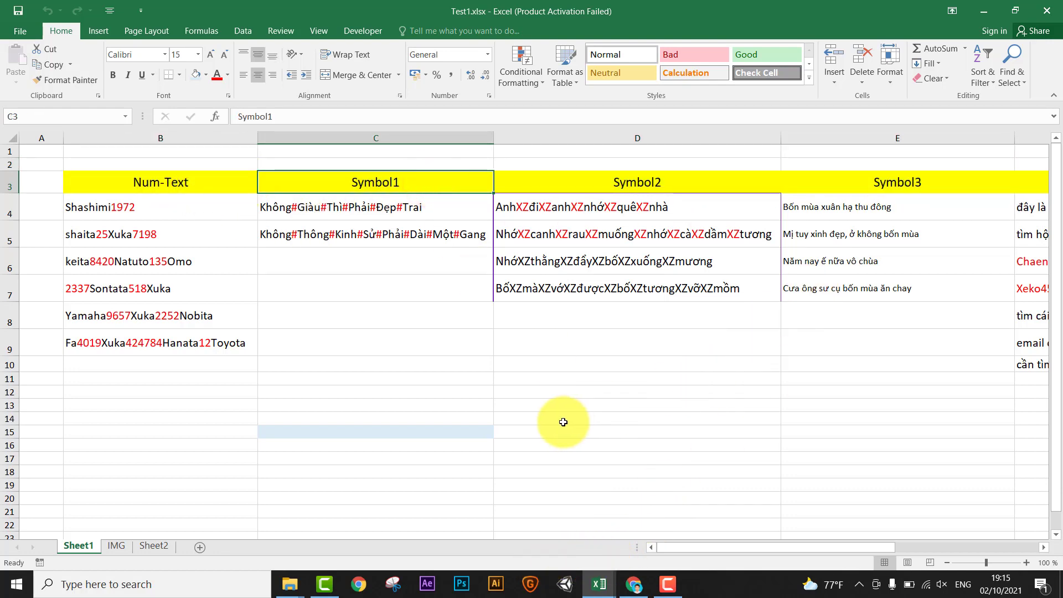
key("ctrl+Tab")
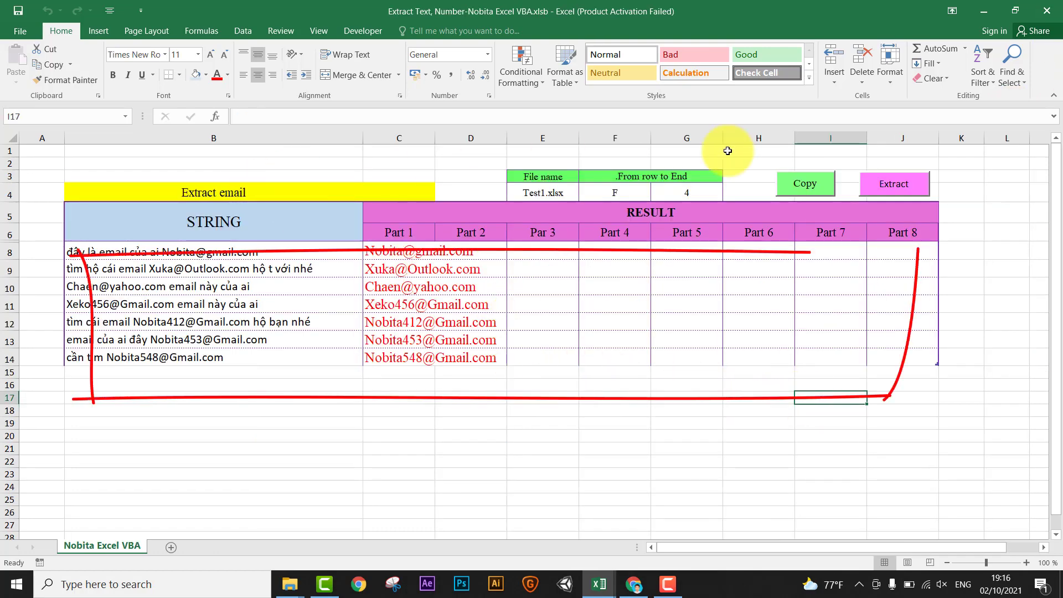
Highlight the row 4 mode and source settings, the string area and the empty Part columns
left_click_drag(261, 194, 698, 194)
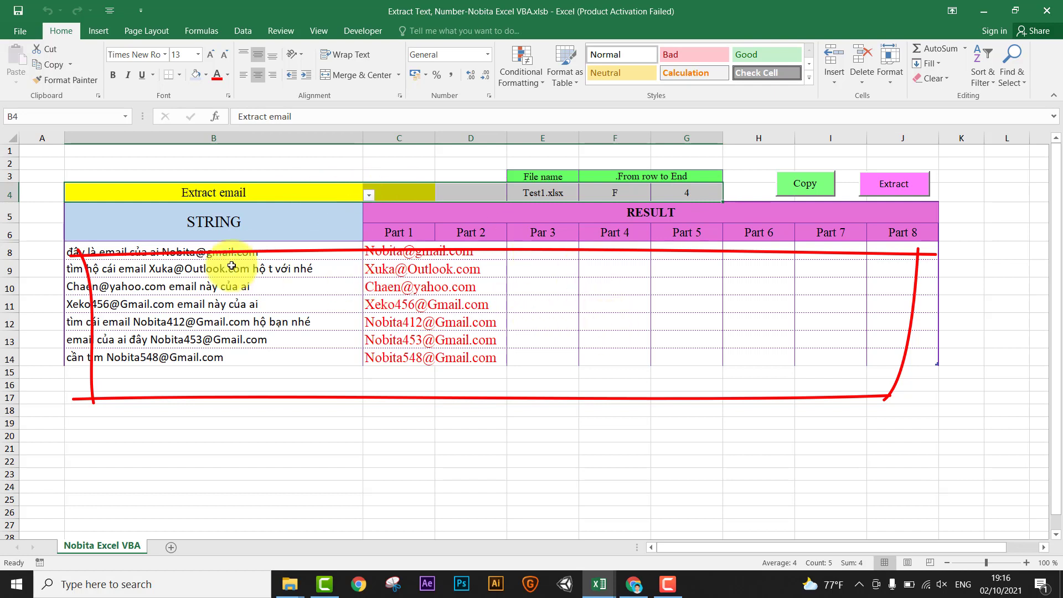
mouse_move(158, 252)
left_mouse_down()
mouse_move(836, 357)
mouse_move(897, 355)
left_mouse_up()
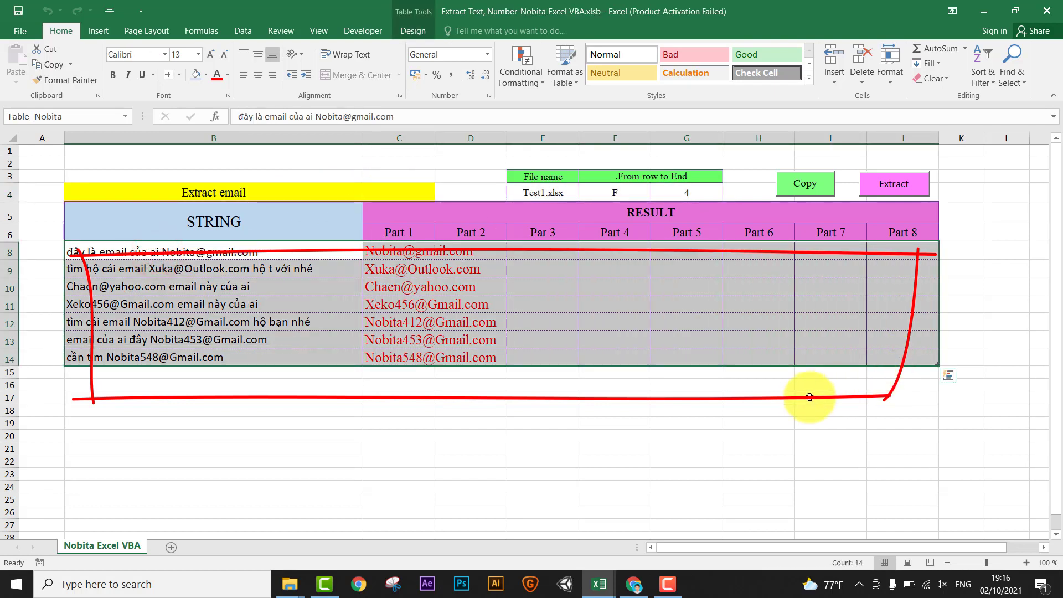
left_click(780, 410)
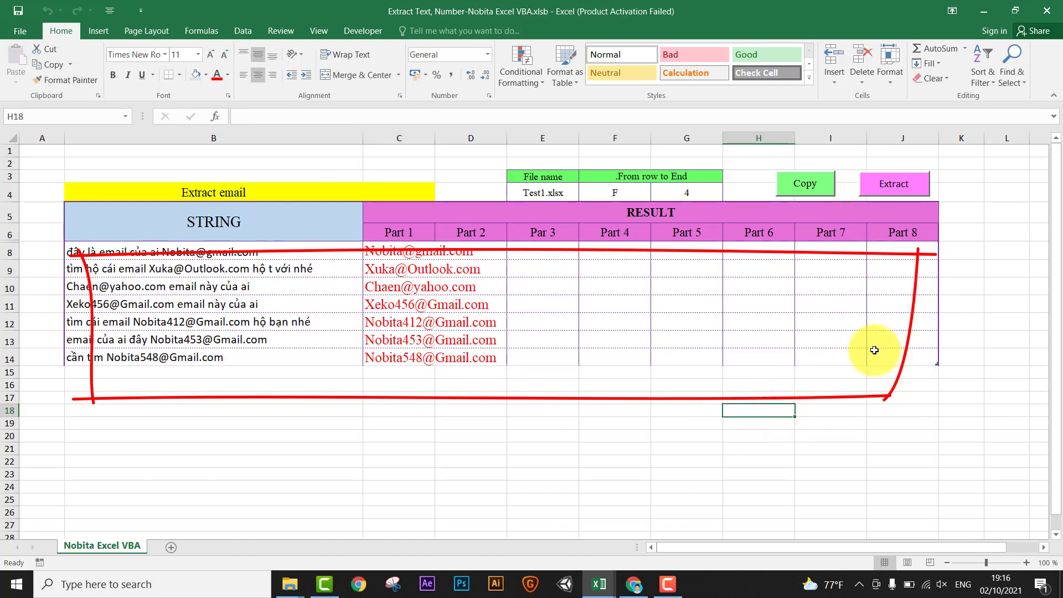
left_click_drag(897, 283, 592, 356)
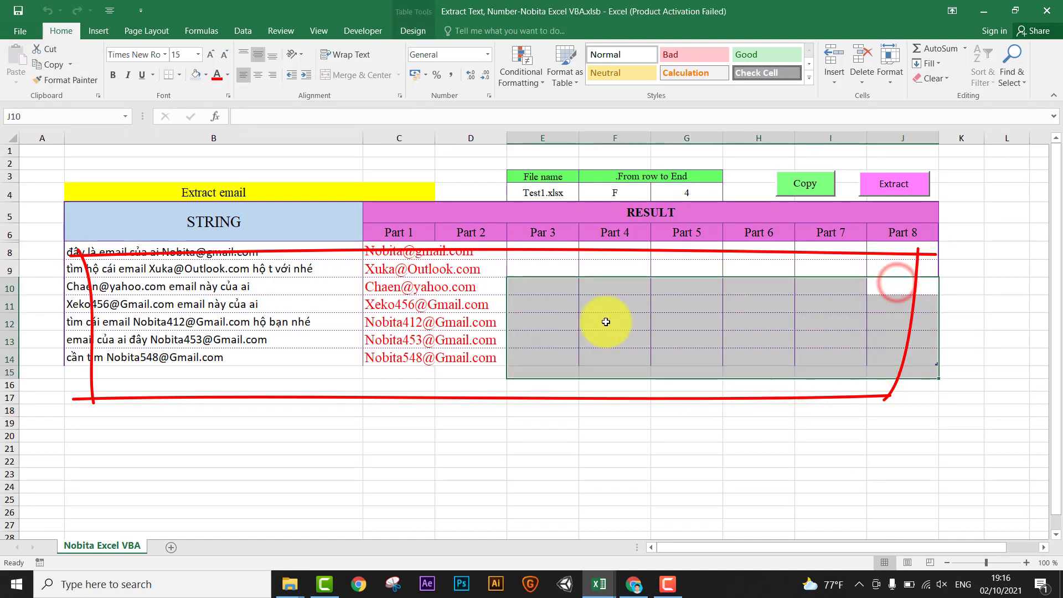
left_click(649, 305)
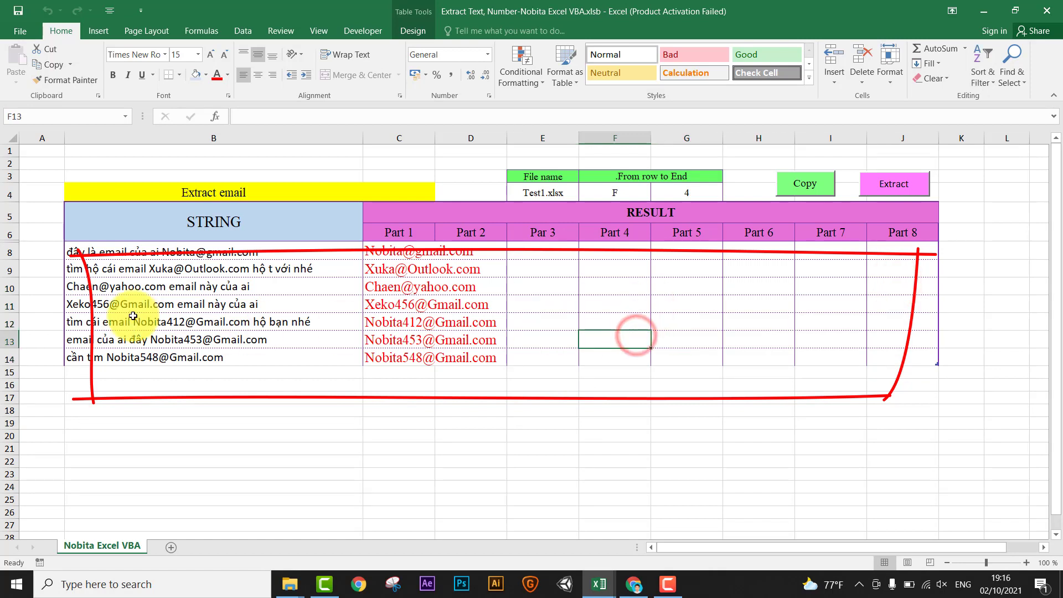
Select the results table and the seven e-mail strings from B8, then show the open Excel windows
left_click_drag(177, 253, 176, 285)
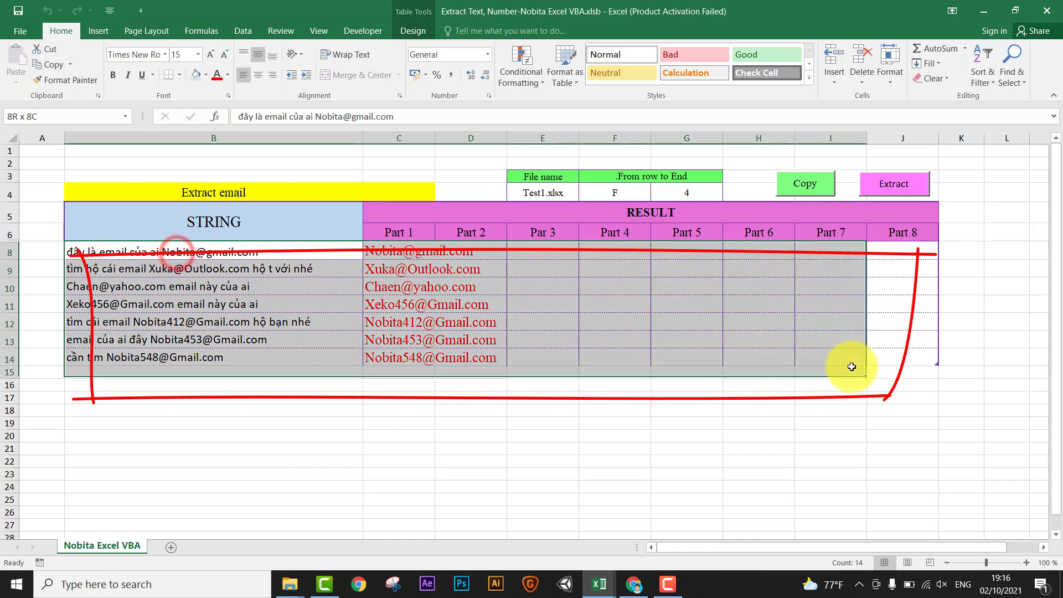
left_click_drag(591, 338, 913, 357)
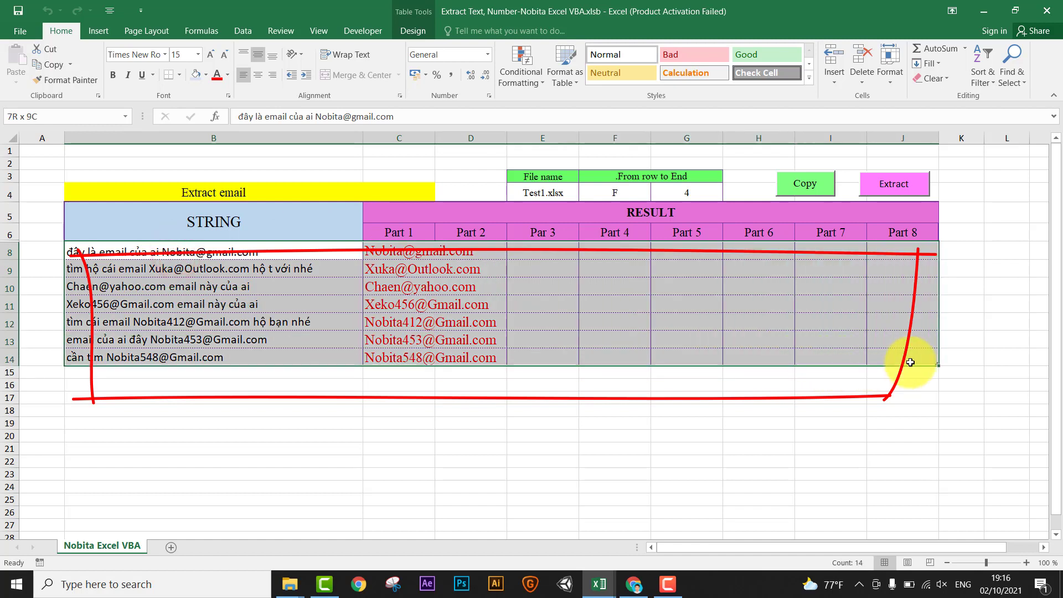
left_click(572, 390)
left_click(290, 253)
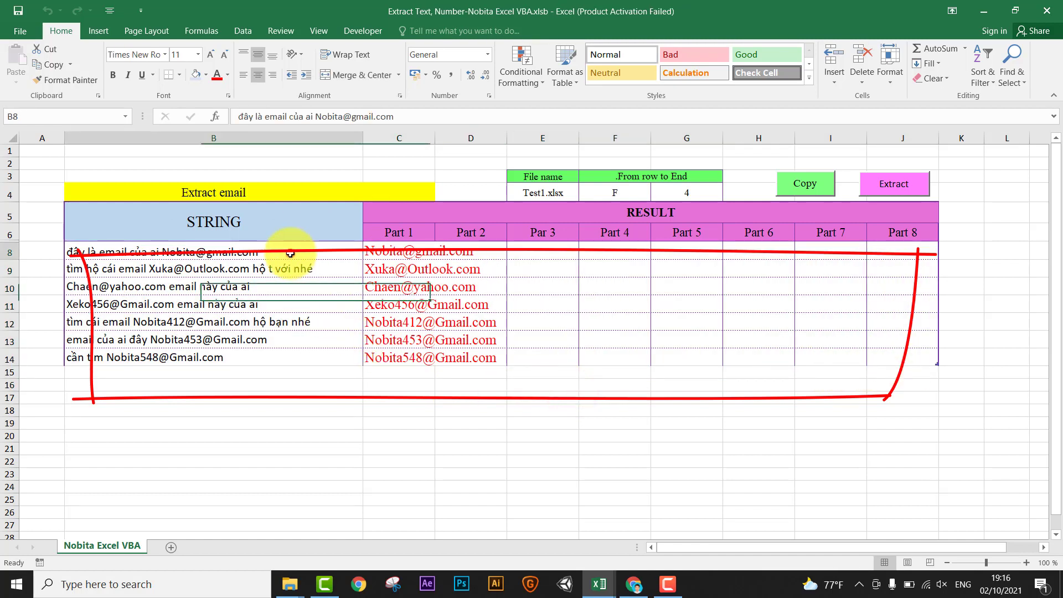
left_click_drag(290, 253, 280, 357)
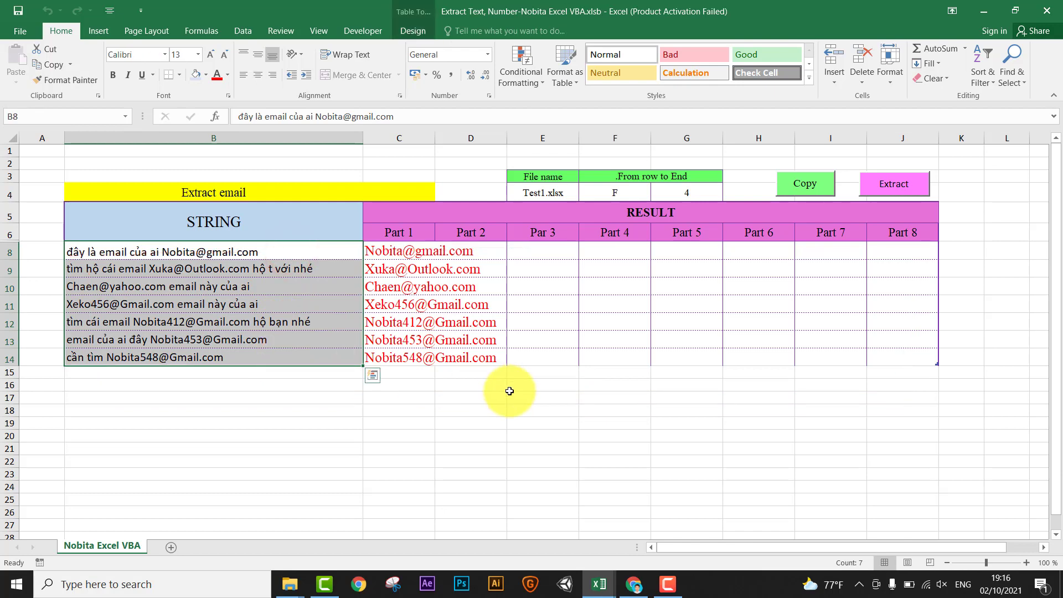
left_click(598, 584)
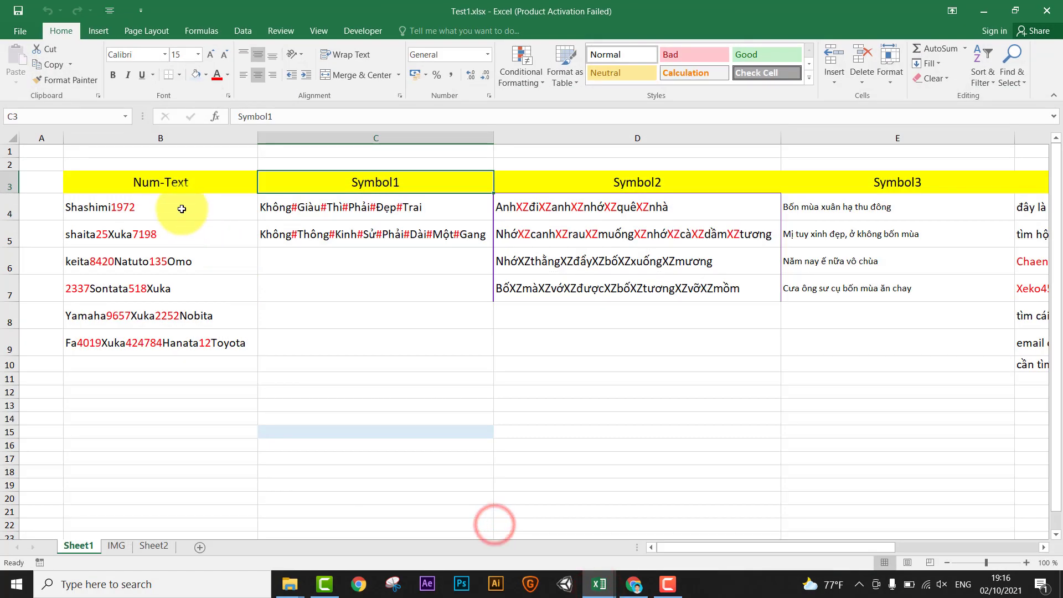
Copy the six Num-Text strings from Test1 and paste them into the STRING list at B8
left_click_drag(205, 213, 172, 347)
key("ctrl+c")
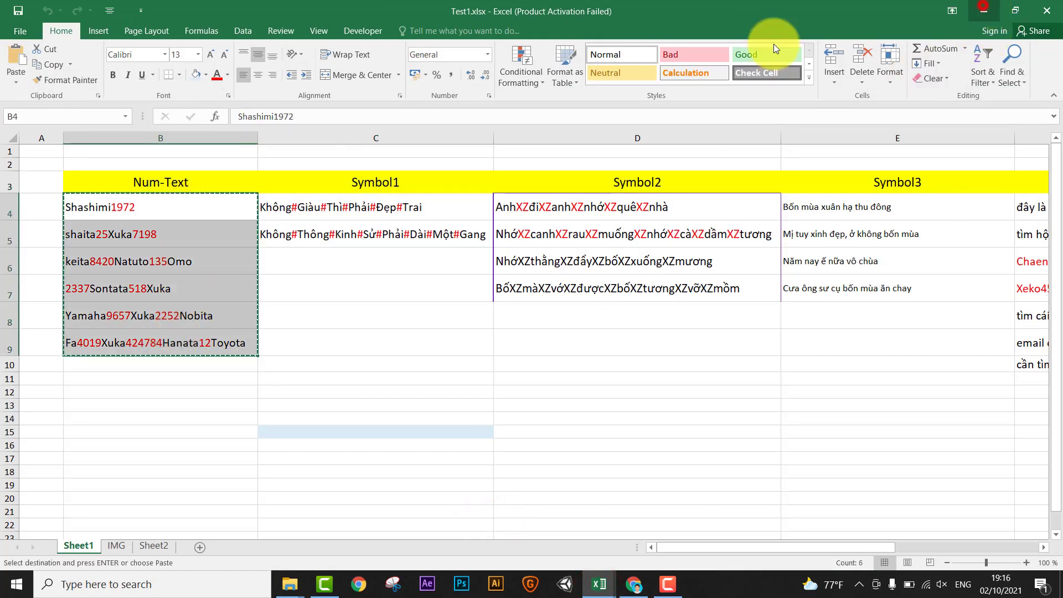
left_click(983, 11)
left_click(195, 255)
key("ctrl+v")
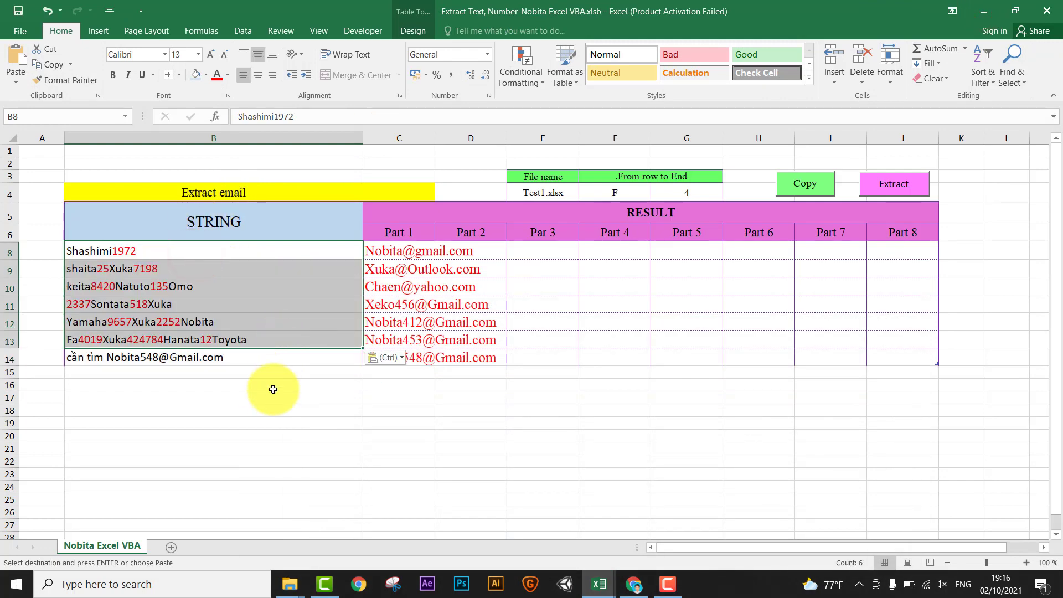
left_click(272, 396)
Choose 'Extract Number- Text' in the B4 mode dropdown and run Extract
left_click(256, 193)
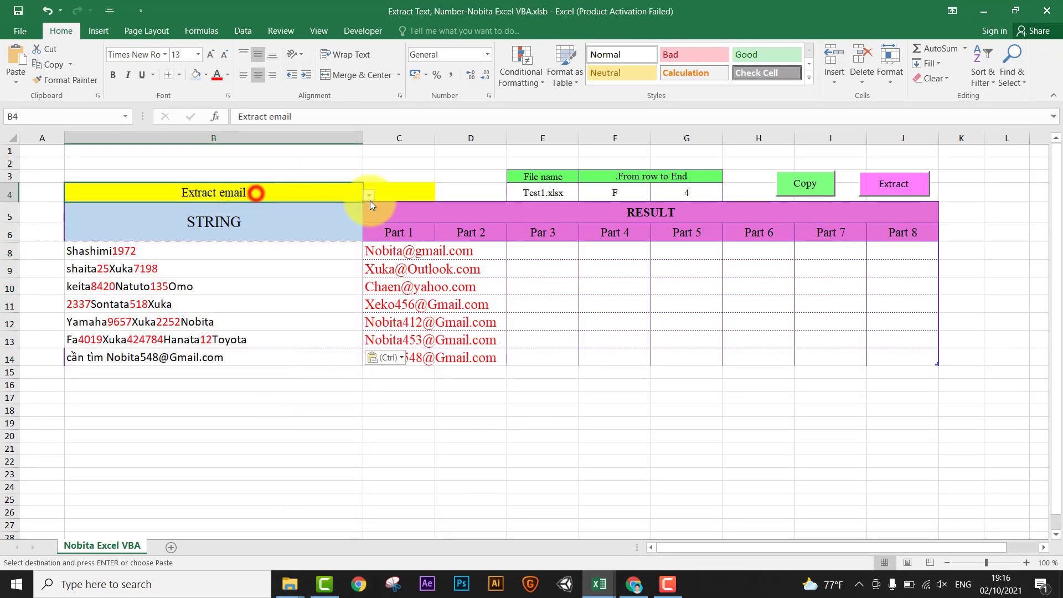
left_click(369, 196)
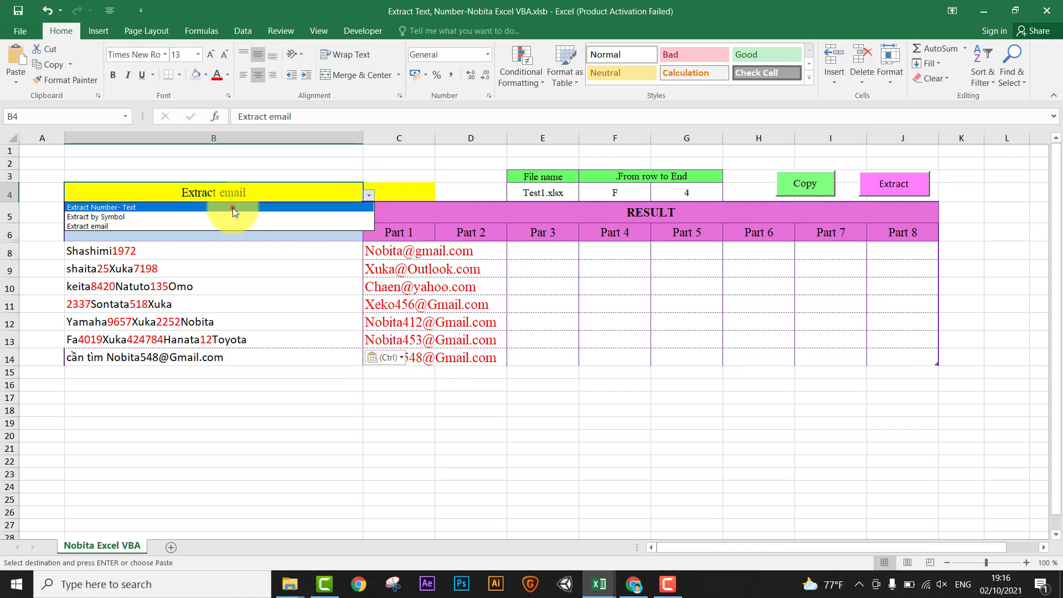
left_click(232, 207)
left_click(565, 343)
left_click(896, 183)
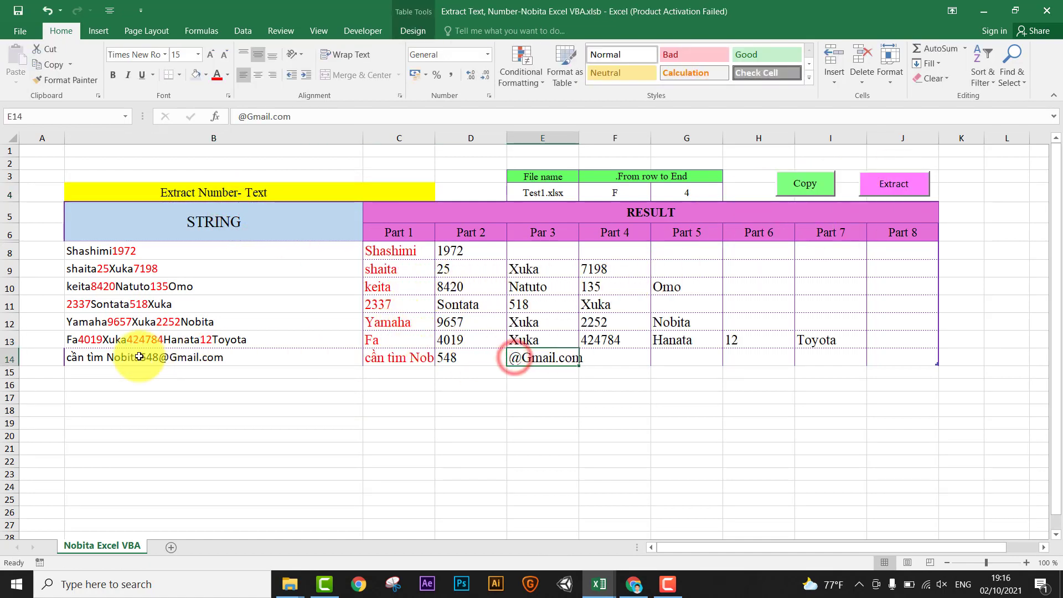
left_click_drag(138, 357, 550, 357)
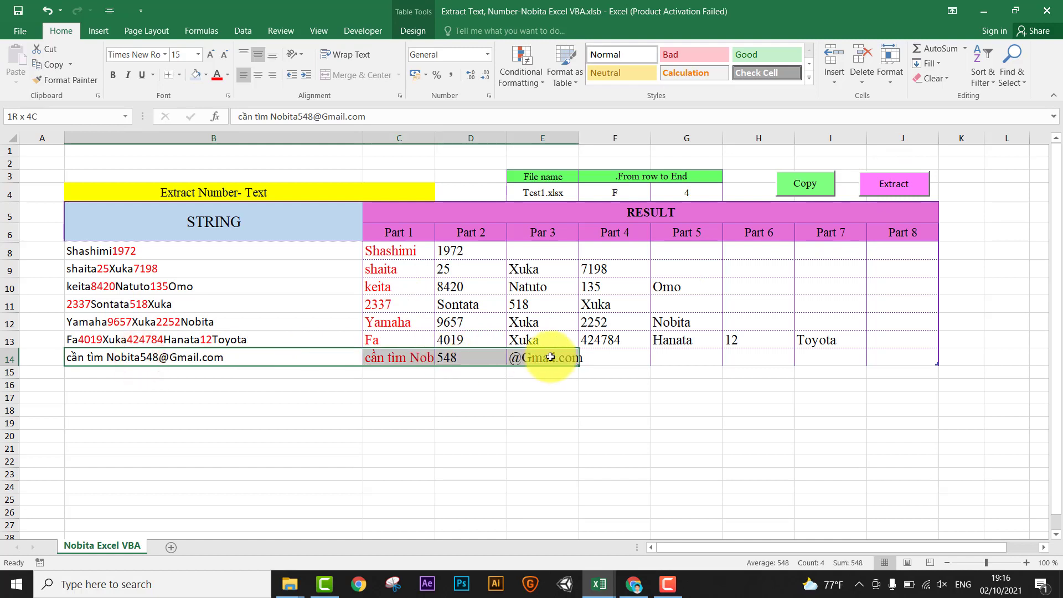
left_click(451, 359)
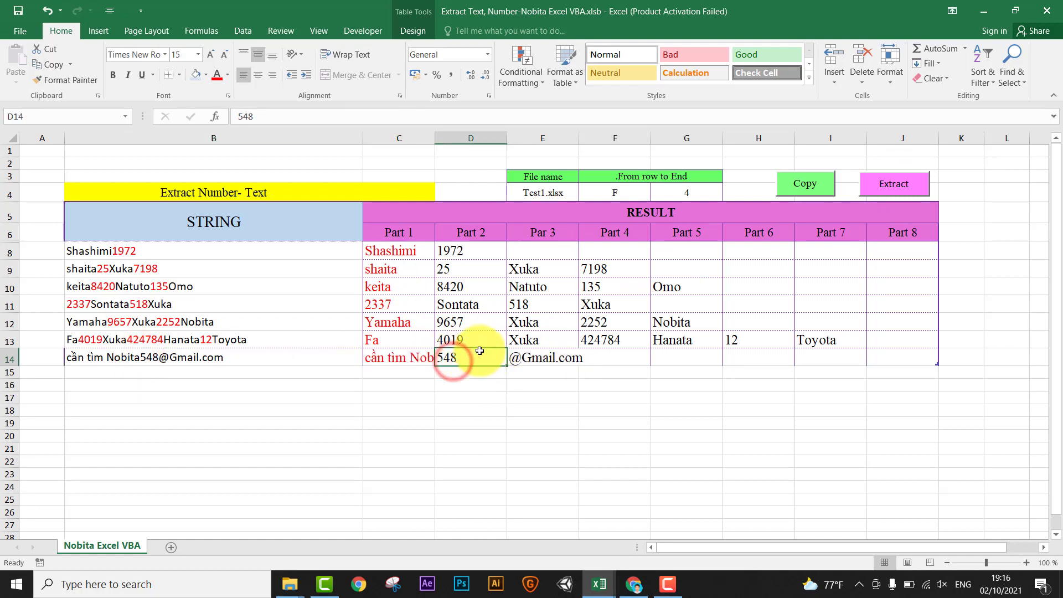
double_click(141, 357)
left_click_drag(141, 357, 34, 355)
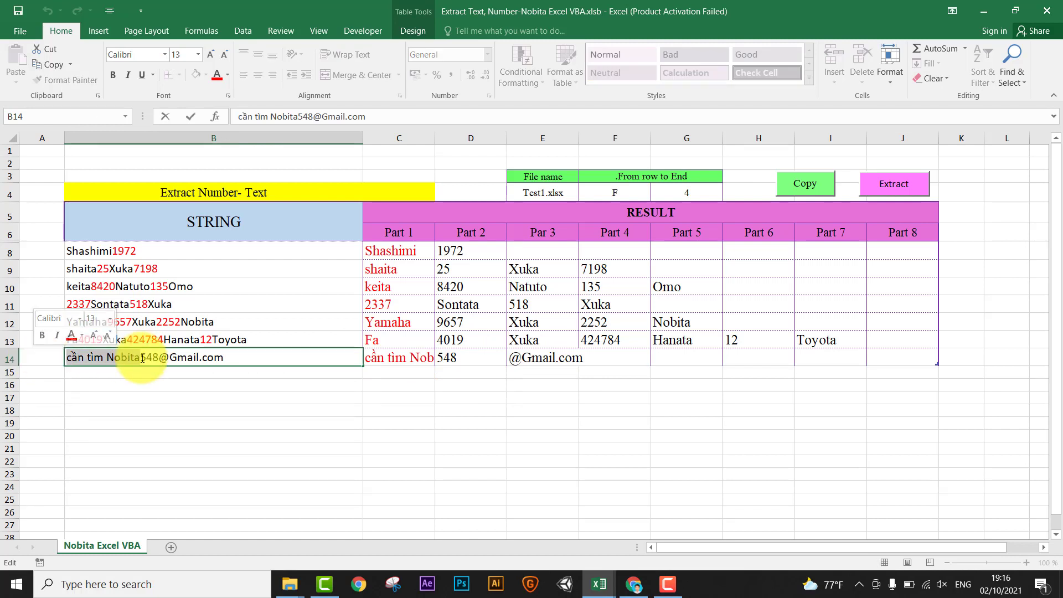
left_click(460, 361)
left_click(539, 359)
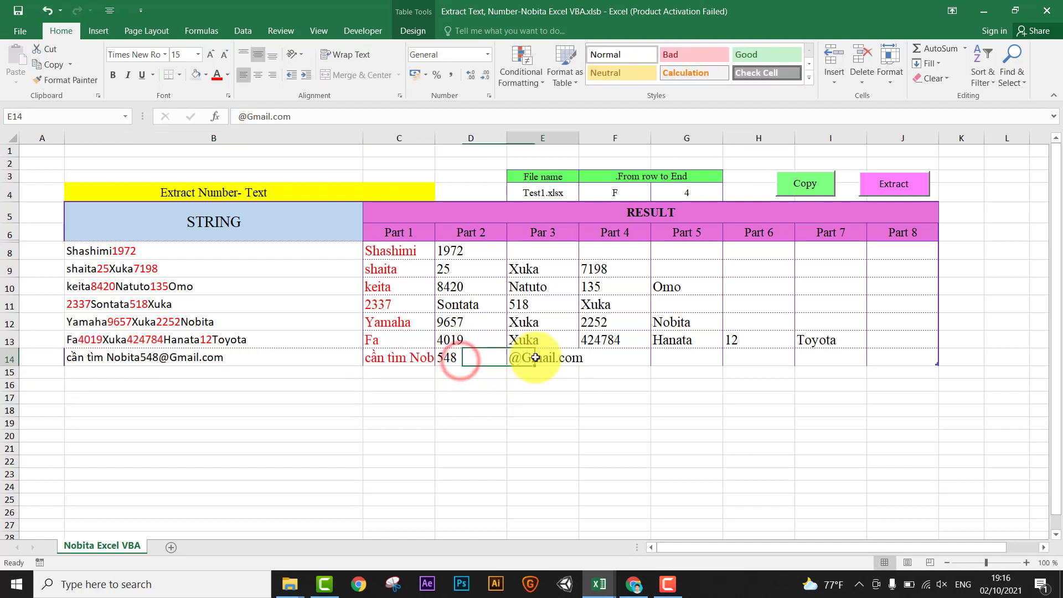
left_click(149, 355)
left_click(533, 430)
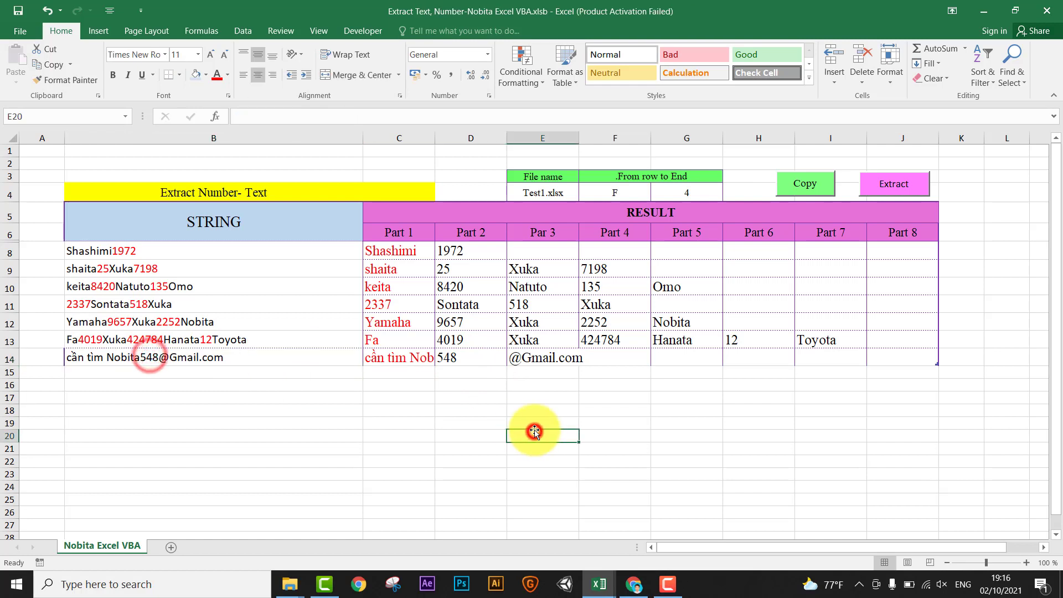
left_click(533, 358)
key("Down")
key("Down")
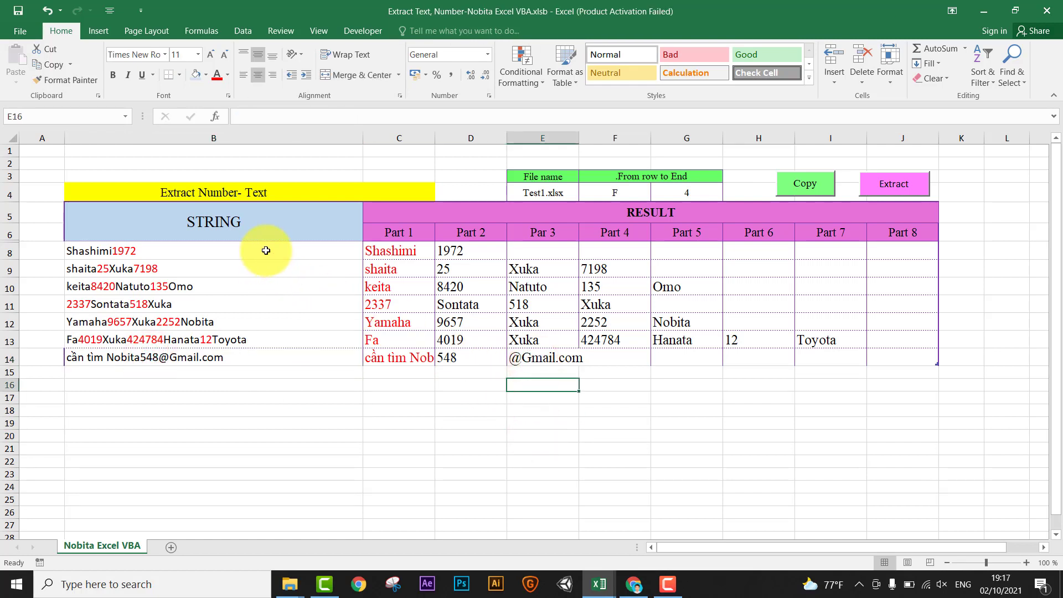
left_click(254, 383)
left_click(84, 246)
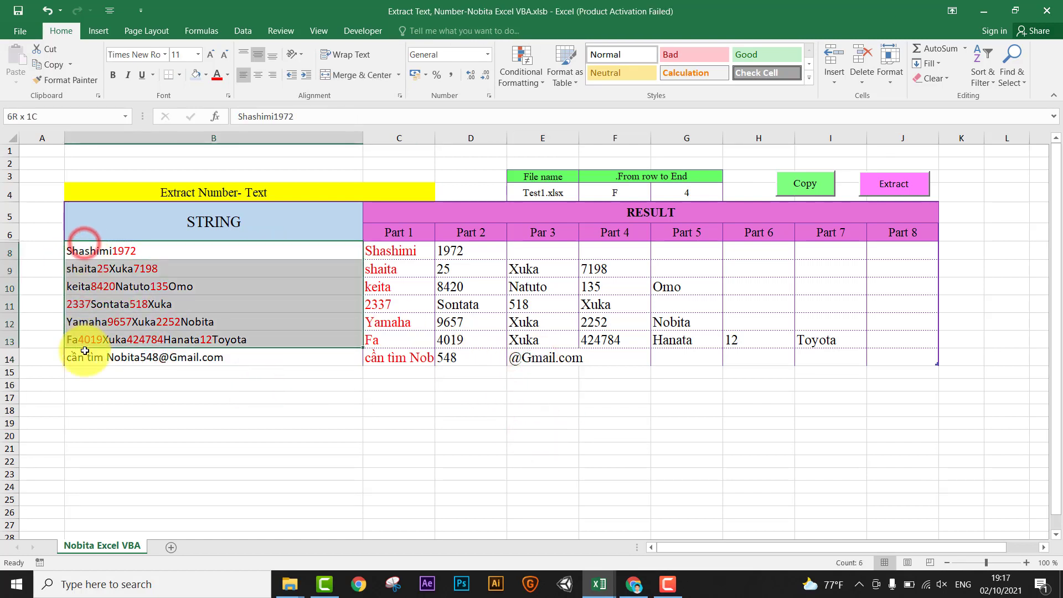
left_click_drag(84, 247, 83, 354)
left_click(507, 427)
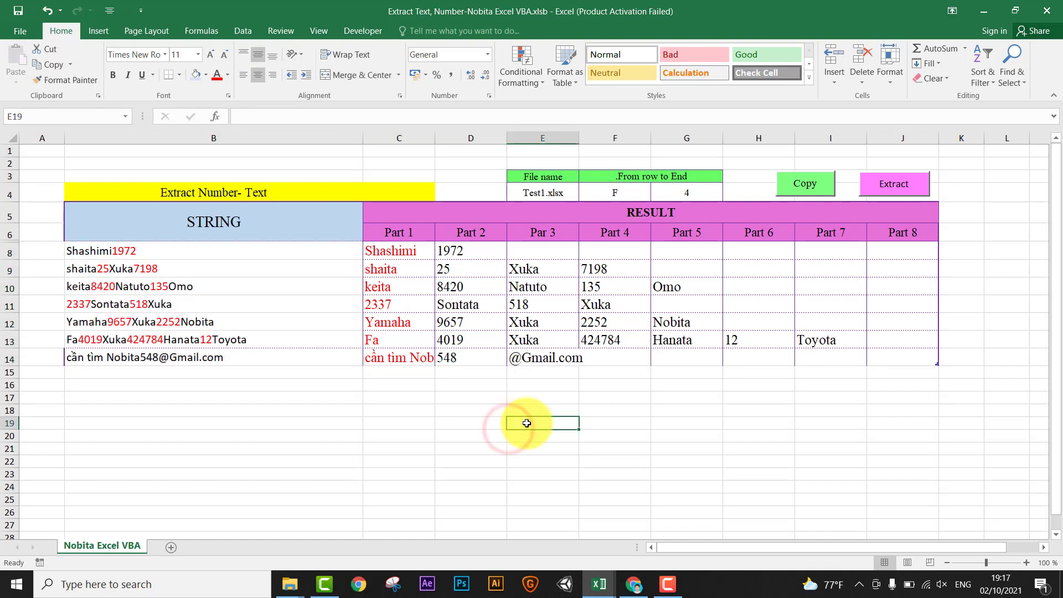
left_click(746, 398)
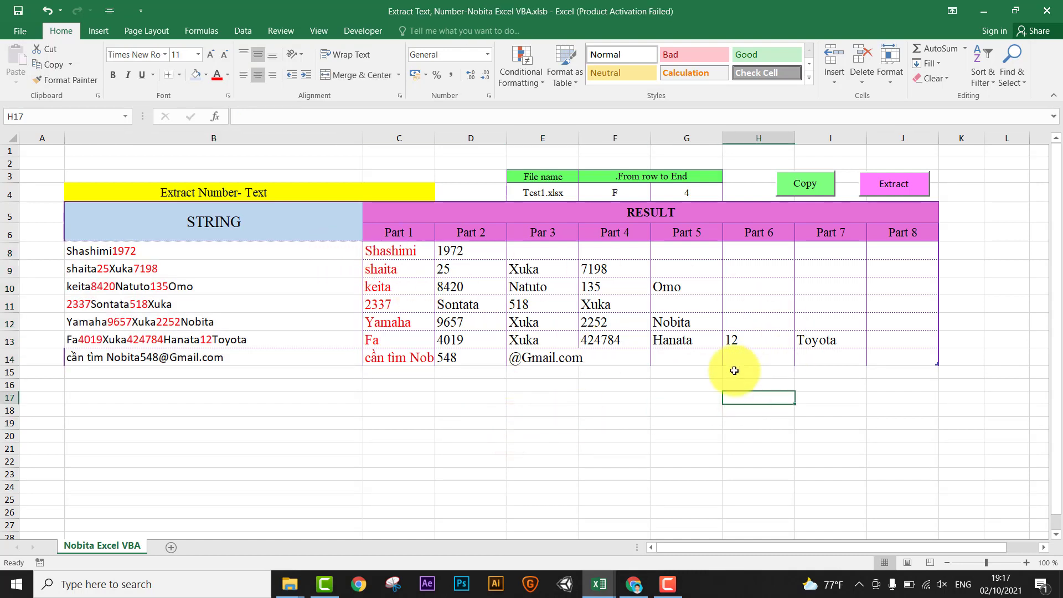
left_click(717, 194)
left_click_drag(244, 192, 703, 192)
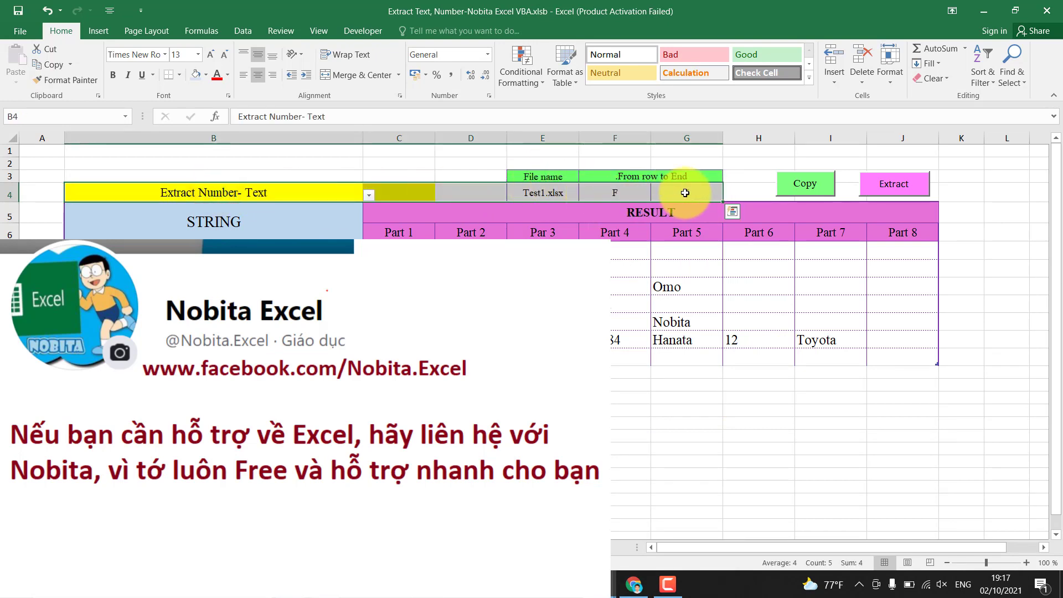
left_click(845, 281)
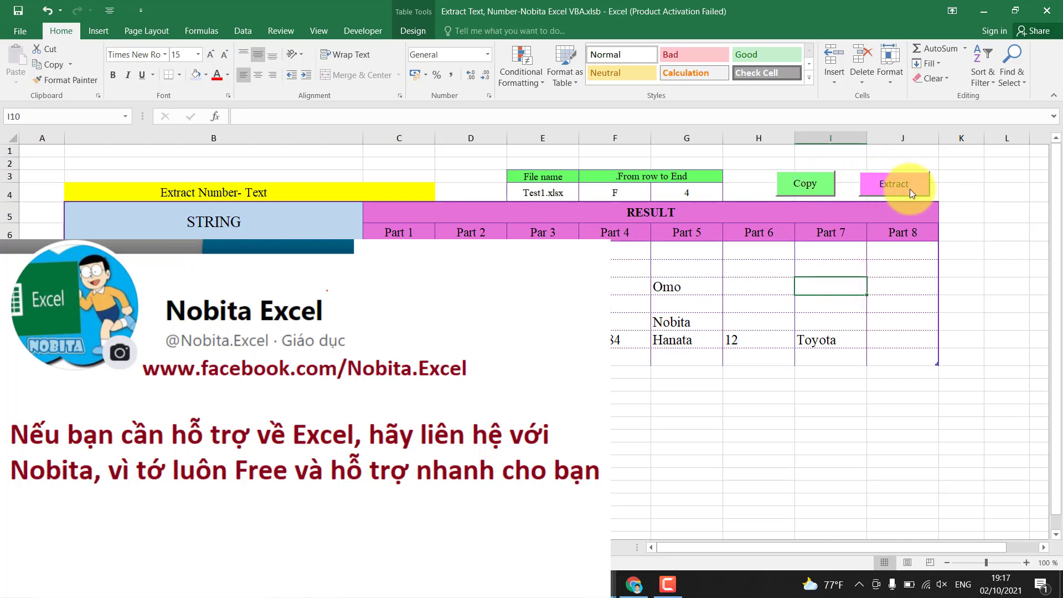
left_click(679, 458)
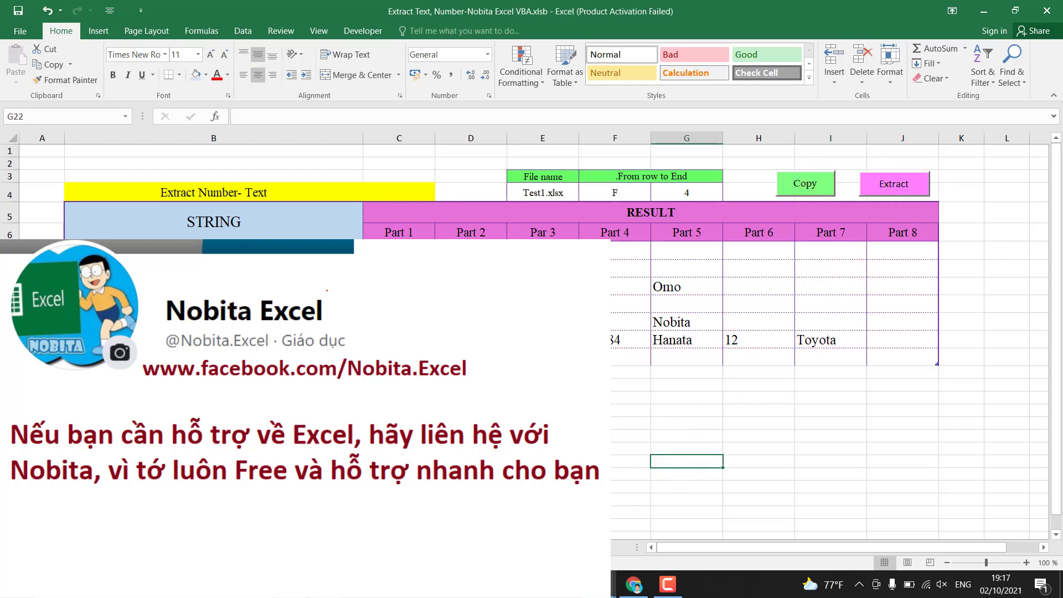
left_click_drag(222, 435, 902, 435)
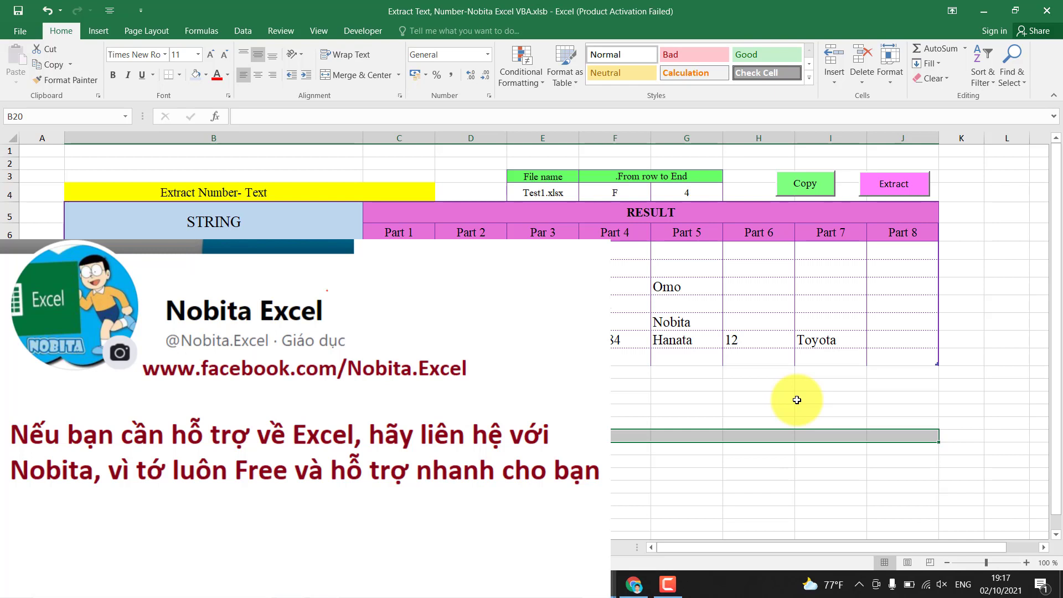
left_click(331, 183)
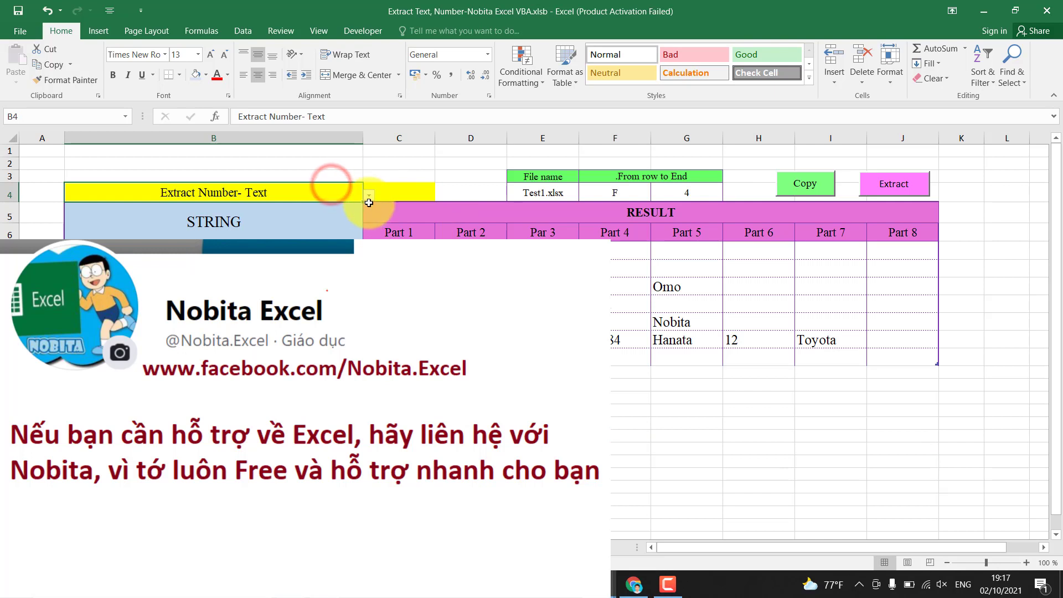
left_click(369, 196)
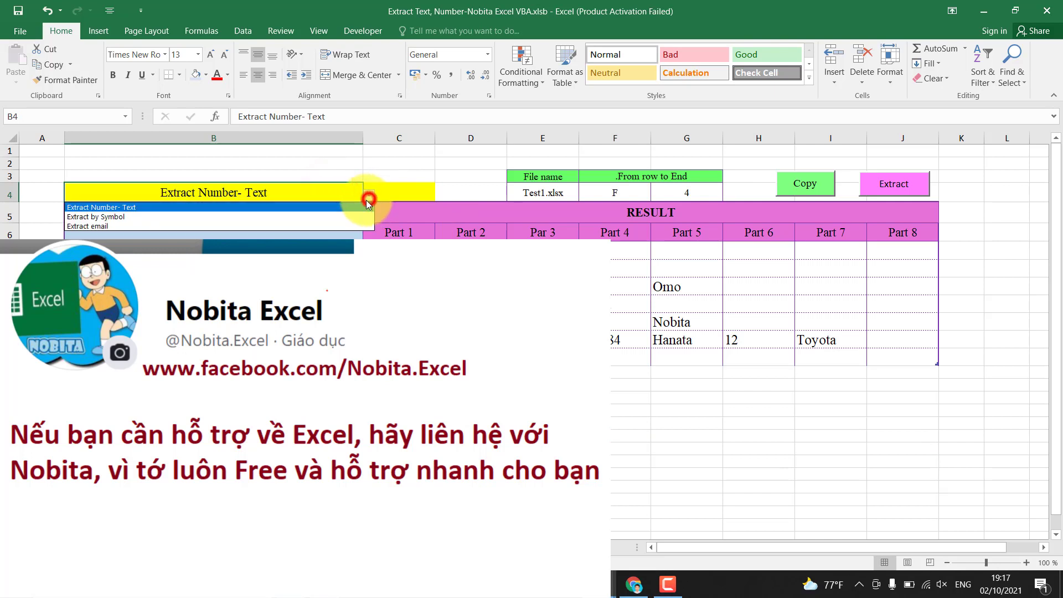
left_click(343, 217)
left_click(213, 429)
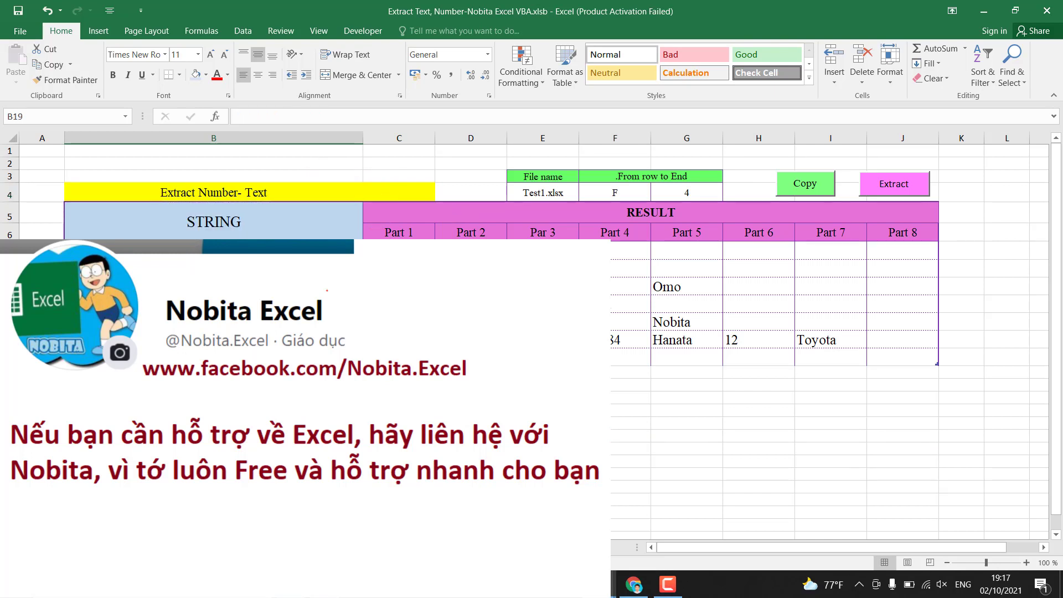
left_click(894, 423)
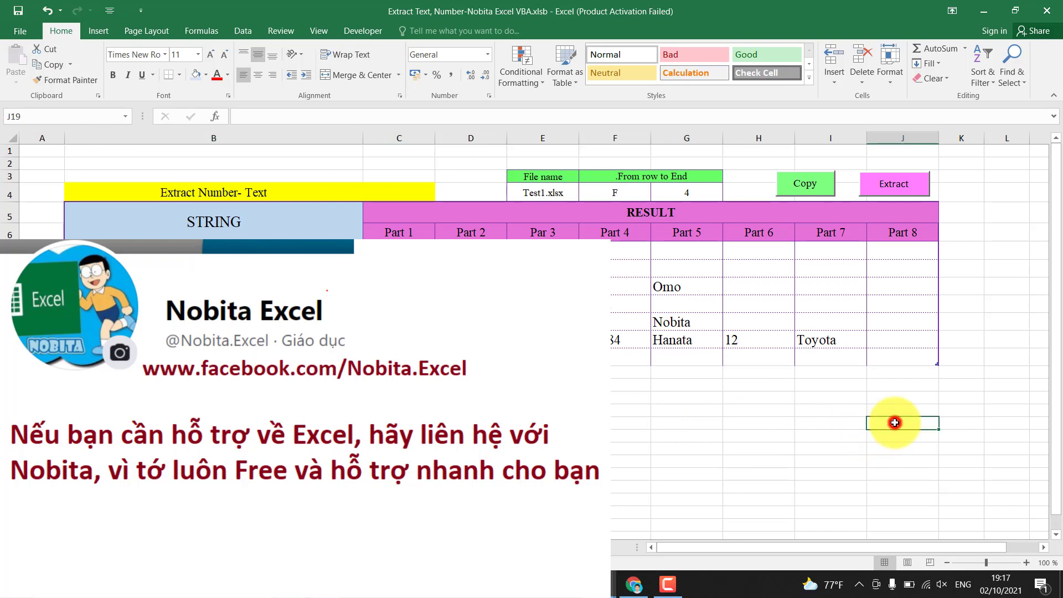
left_click_drag(894, 423, 213, 423)
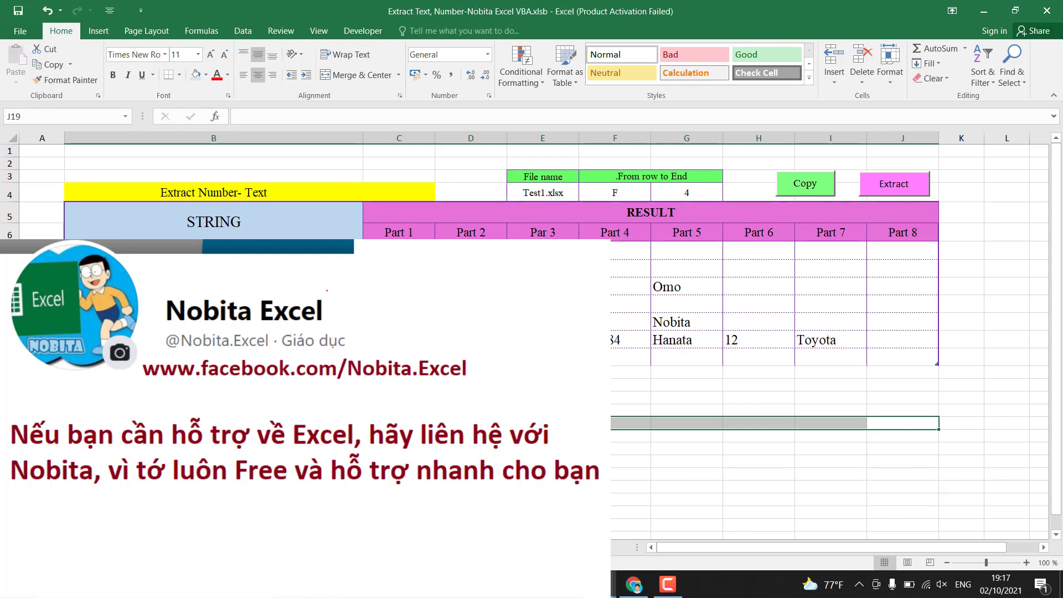
left_click(328, 191)
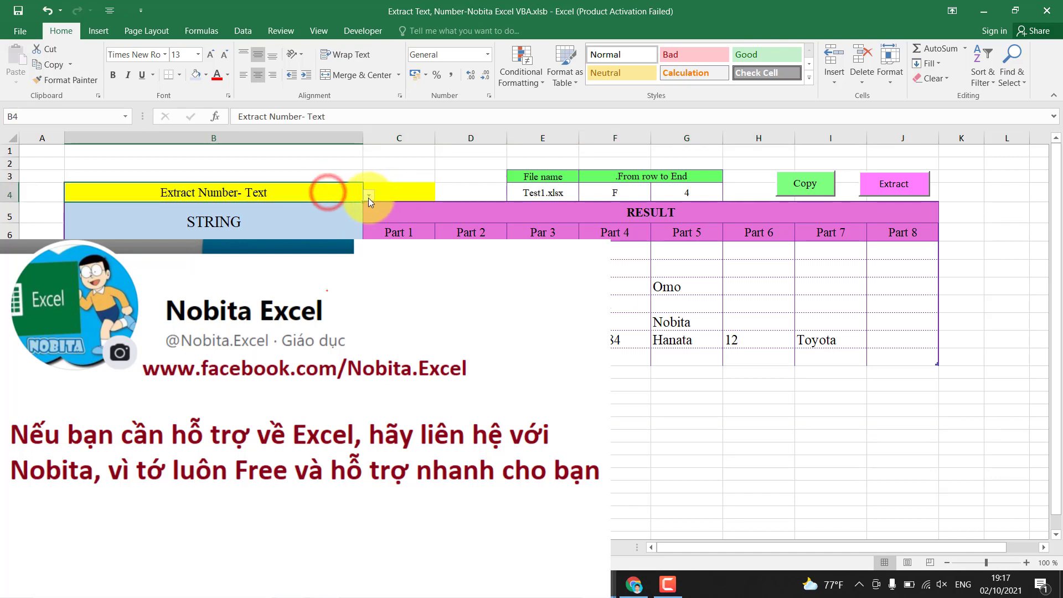
left_click(369, 195)
key("Escape")
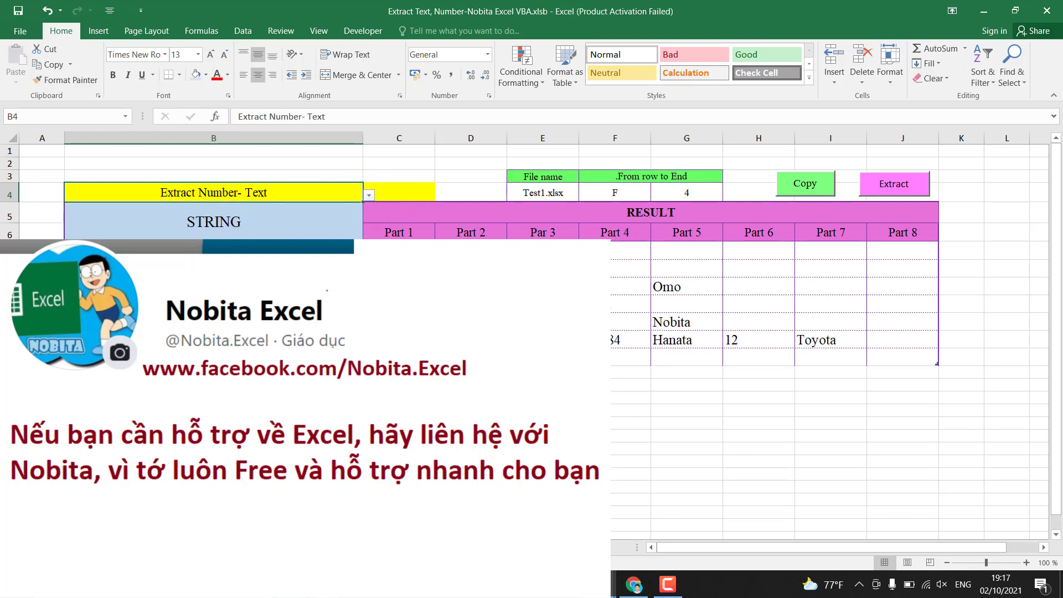